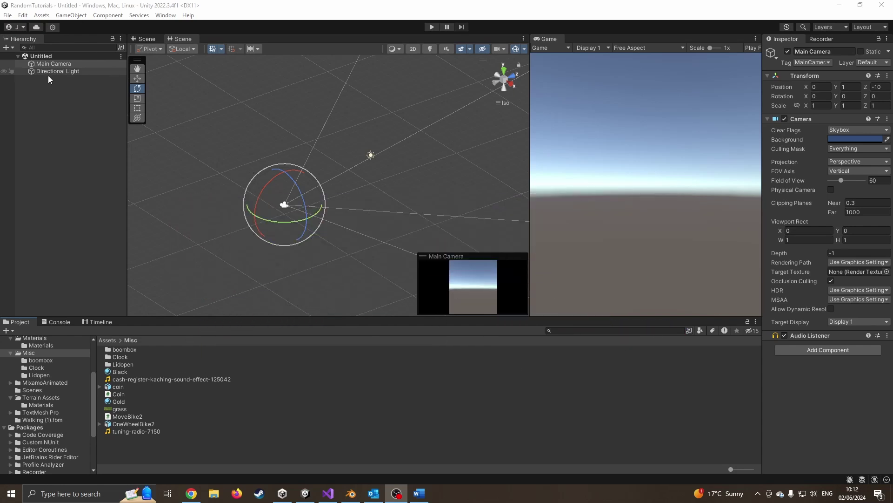
Add a 3D Cube named Cube to the scene and frame it in the Scene view
{"action": "right_click_drag", "start_coordinate": [291, 175], "coordinate": [253, 183]}
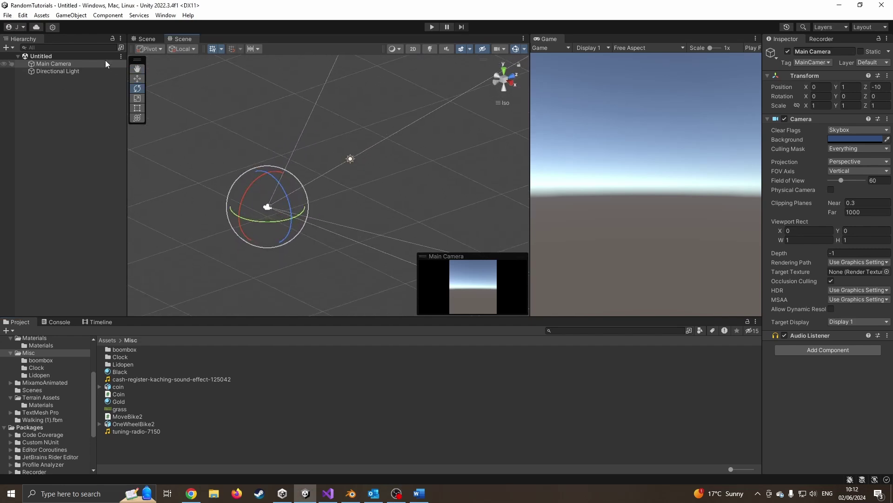
{"action": "right_click", "coordinate": [37, 153]}
{"action": "mouse_move", "coordinate": [107, 279]}
{"action": "left_click", "coordinate": [172, 281]}
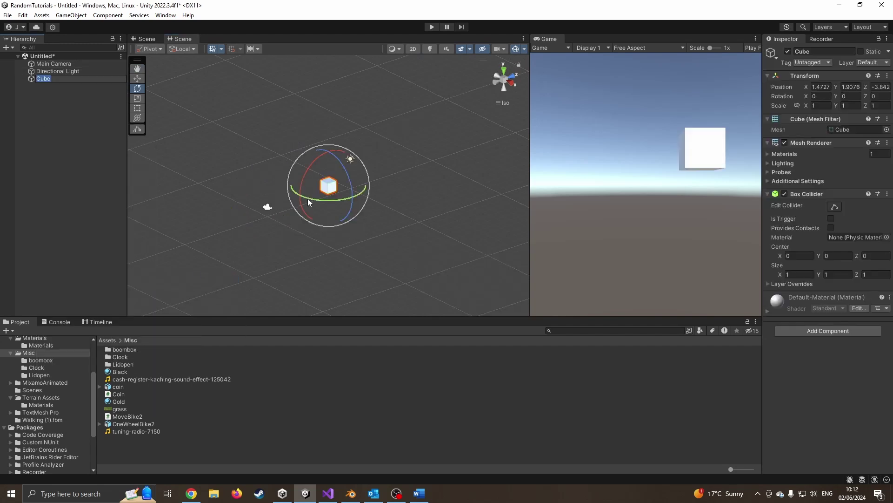
{"action": "left_click", "coordinate": [44, 78]}
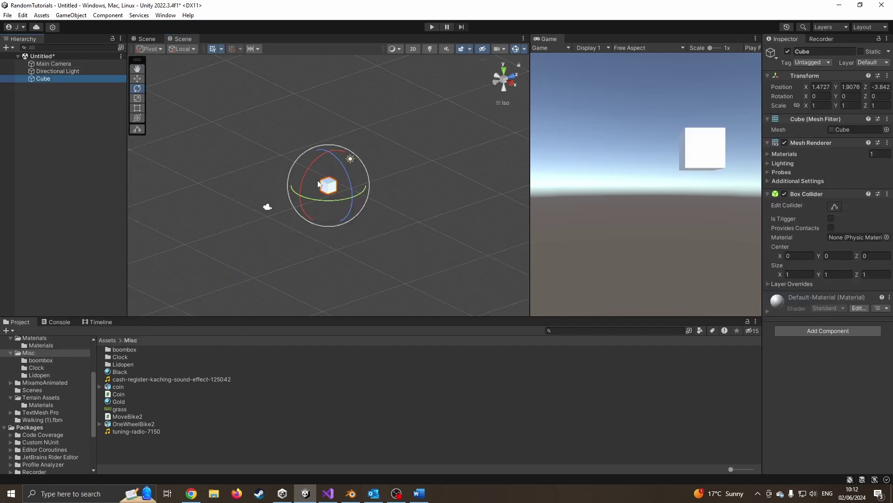
{"action": "left_click", "coordinate": [362, 210]}
{"action": "key", "text": "f"}
Reset the cube's transform to the origin and scale its Y down to about 0.07
{"action": "left_click", "coordinate": [137, 99]}
{"action": "left_click", "coordinate": [887, 75]}
{"action": "left_click", "coordinate": [844, 86]}
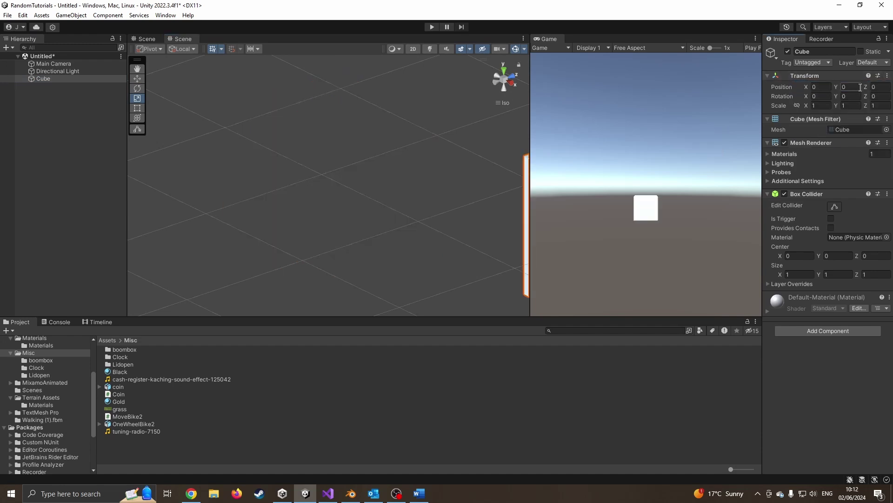
{"action": "key", "text": "f"}
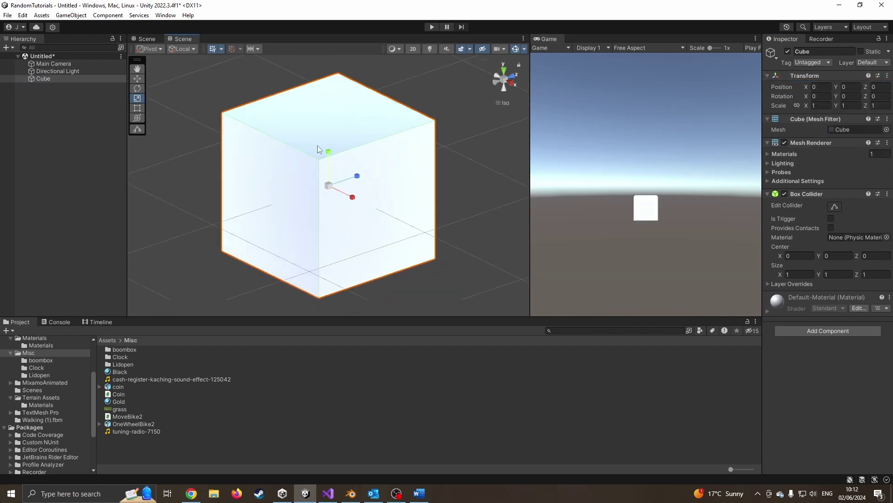
{"action": "left_click_drag", "start_coordinate": [329, 153], "coordinate": [329, 187]}
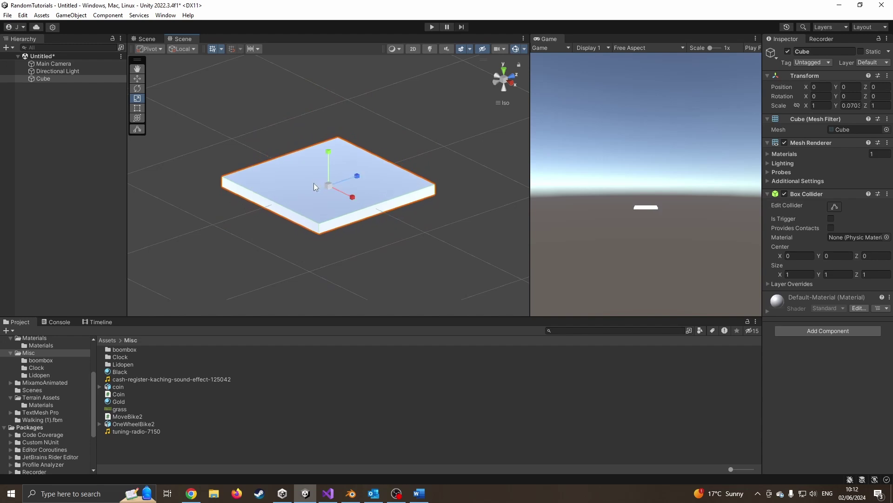
Try tilting the slab around X, then undo the rotation
{"action": "left_click", "coordinate": [137, 89]}
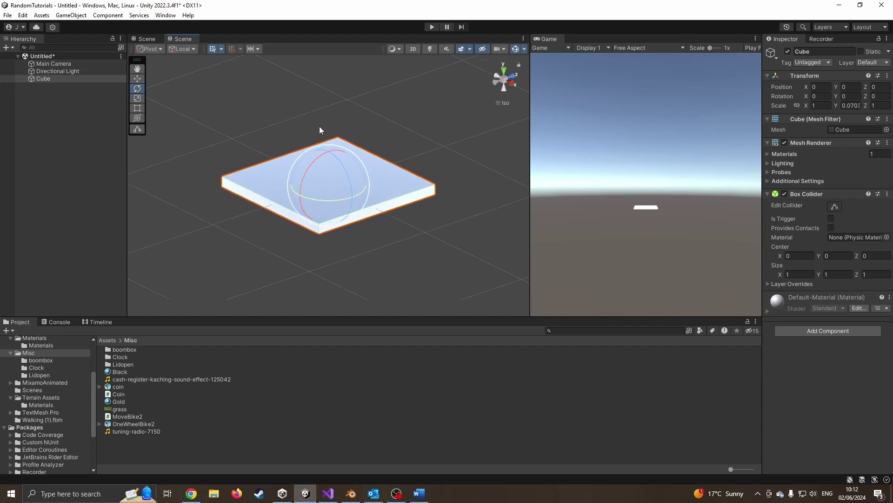
{"action": "left_click_drag", "start_coordinate": [305, 178], "coordinate": [373, 140]}
{"action": "key", "text": "ctrl+z"}
Create an empty GameObject and move it along Z to the slab's edge (Z 0.503)
{"action": "right_click", "coordinate": [58, 99]}
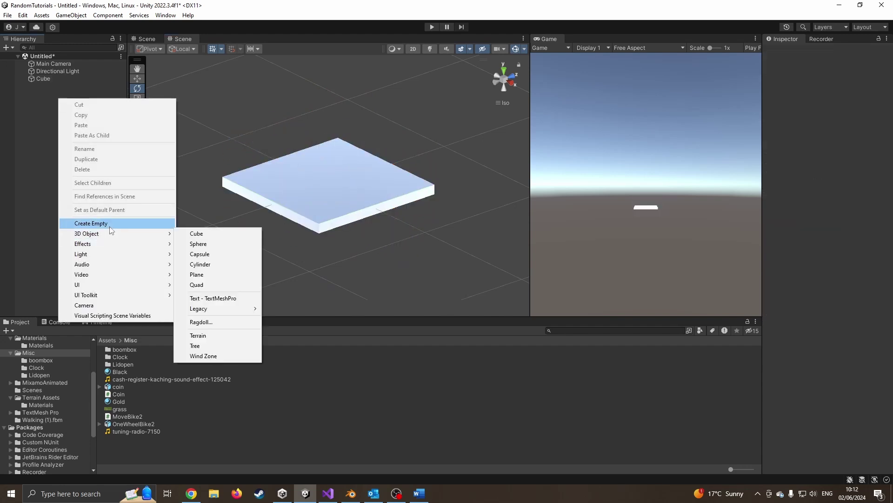
{"action": "left_click", "coordinate": [93, 223]}
{"action": "left_click", "coordinate": [137, 78]}
{"action": "left_click", "coordinate": [512, 87]}
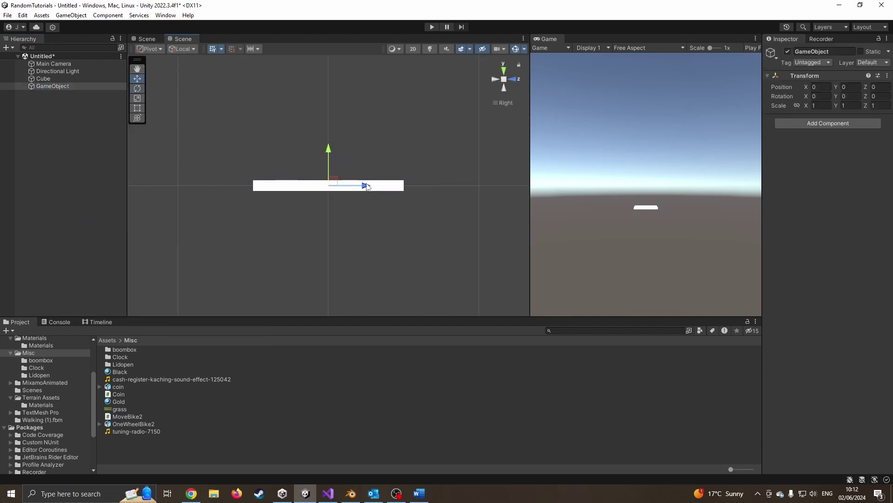
{"action": "left_click_drag", "start_coordinate": [366, 185], "coordinate": [442, 188]}
{"action": "left_click_drag", "start_coordinate": [295, 160], "coordinate": [390, 161], "text": "alt"}
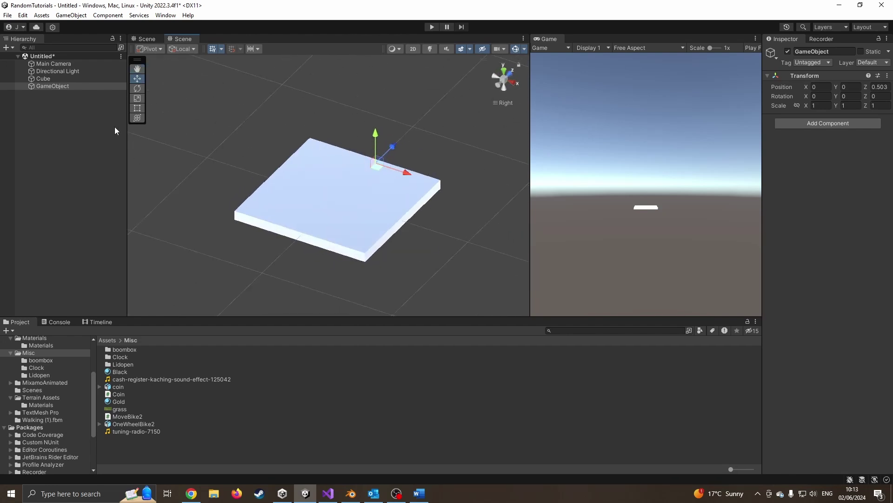
Parent the Cube under the empty object and rename the empty object LiDHinge
{"action": "left_click_drag", "start_coordinate": [44, 79], "coordinate": [67, 88]}
{"action": "left_click", "coordinate": [73, 78]}
{"action": "left_click", "coordinate": [75, 79]}
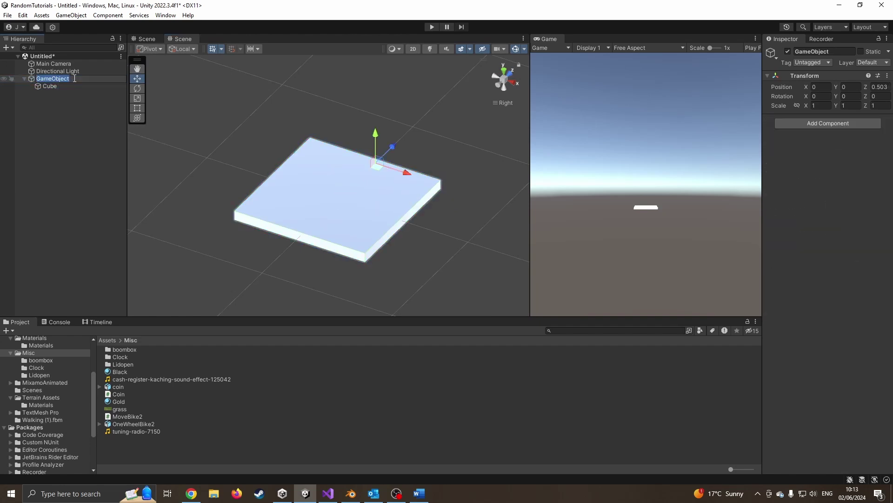
{"action": "type", "text": "LiDHinge"}
{"action": "key", "text": "Return"}
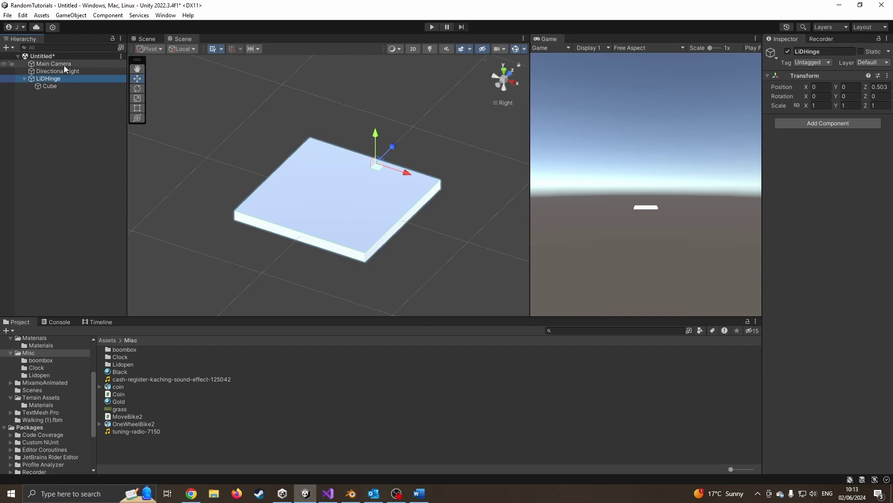
Test-rotate LiDHinge on X to confirm the lid pivots at its edge, leaving it flat
{"action": "left_click_drag", "start_coordinate": [238, 200], "coordinate": [213, 171], "text": "alt"}
{"action": "left_click", "coordinate": [137, 88]}
{"action": "left_click_drag", "start_coordinate": [408, 189], "coordinate": [481, 155]}
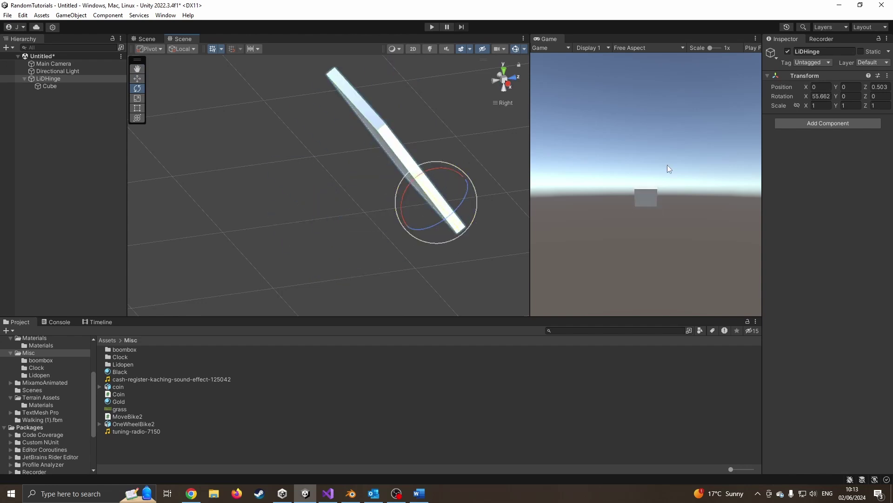
{"action": "left_click", "coordinate": [822, 96]}
{"action": "type", "text": "09"}
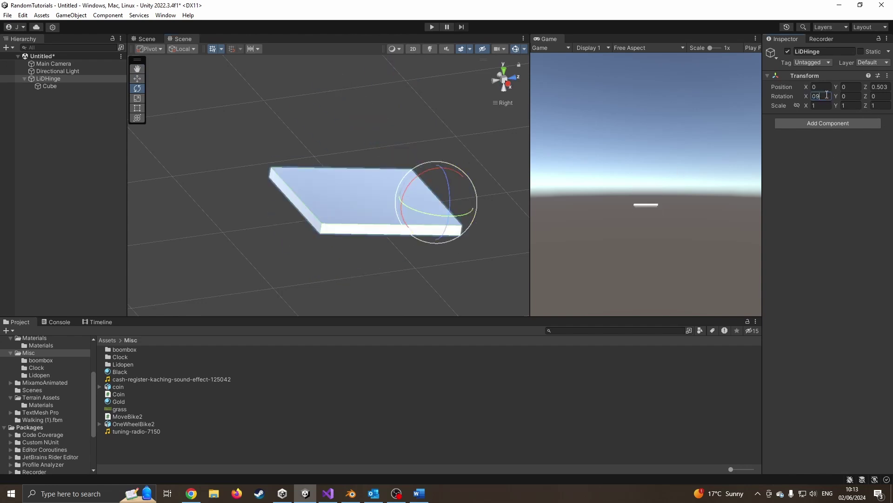
{"action": "double_click", "coordinate": [827, 95]}
{"action": "type", "text": "90"}
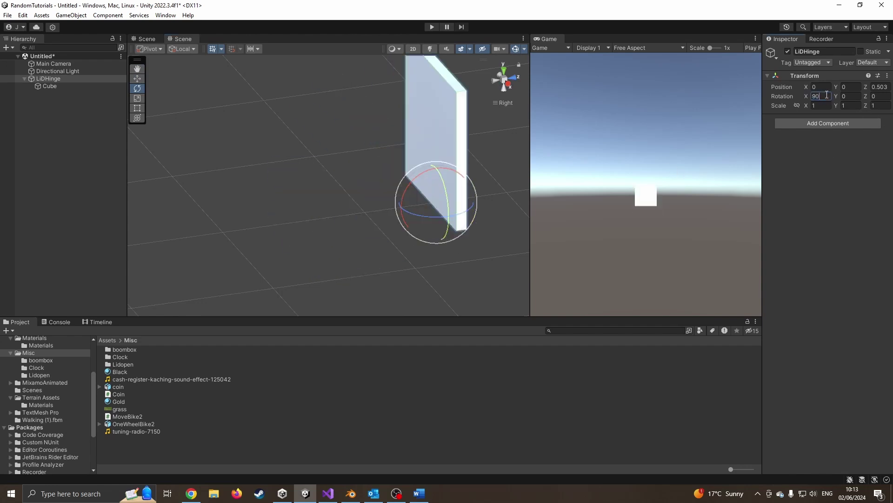
{"action": "type", "text": "0"}
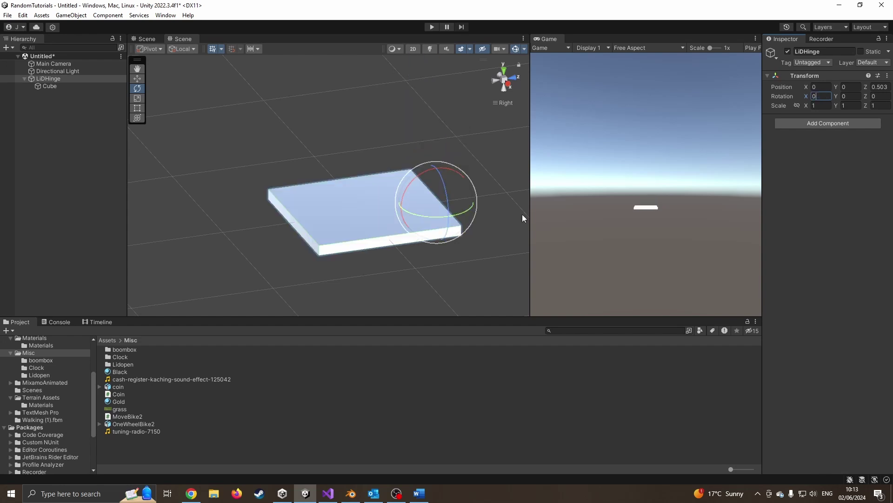
{"action": "middle_click_drag", "start_coordinate": [340, 184], "coordinate": [279, 182]}
With LiDHinge selected, open the Animator window from Window > Animation
{"action": "left_click", "coordinate": [57, 80]}
{"action": "left_click", "coordinate": [165, 15]}
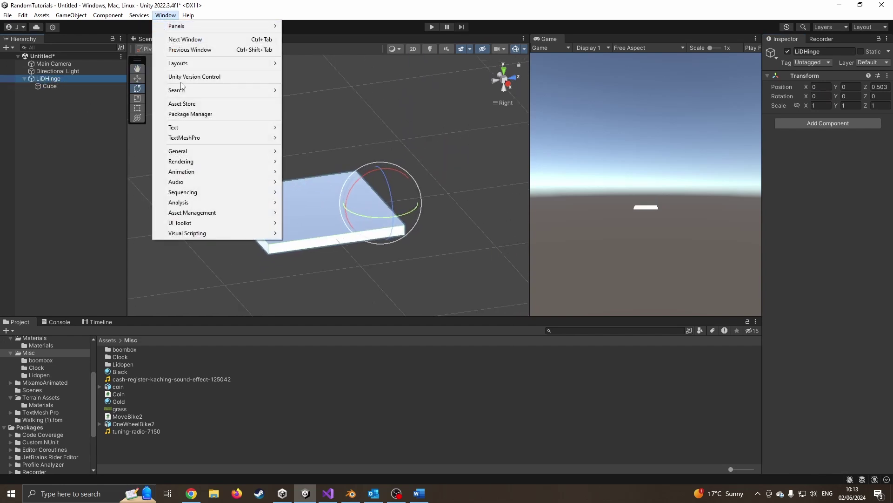
{"action": "mouse_move", "coordinate": [244, 178]}
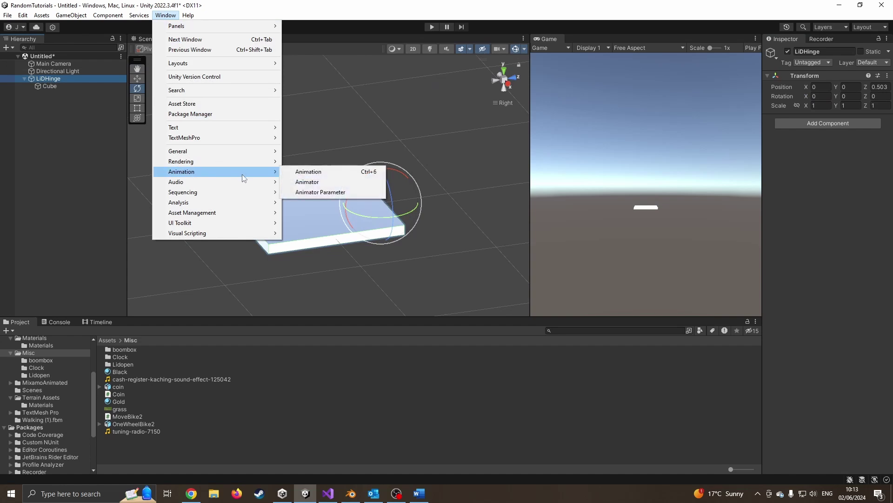
{"action": "left_click", "coordinate": [327, 181]}
Open the Animation window, dock it with the lower panels, and reselect LiDHinge
{"action": "left_click", "coordinate": [166, 15]}
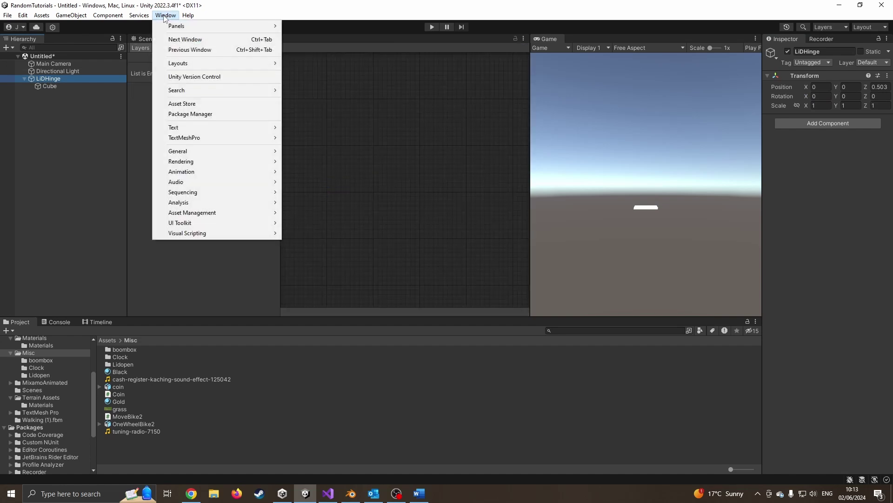
{"action": "mouse_move", "coordinate": [235, 173]}
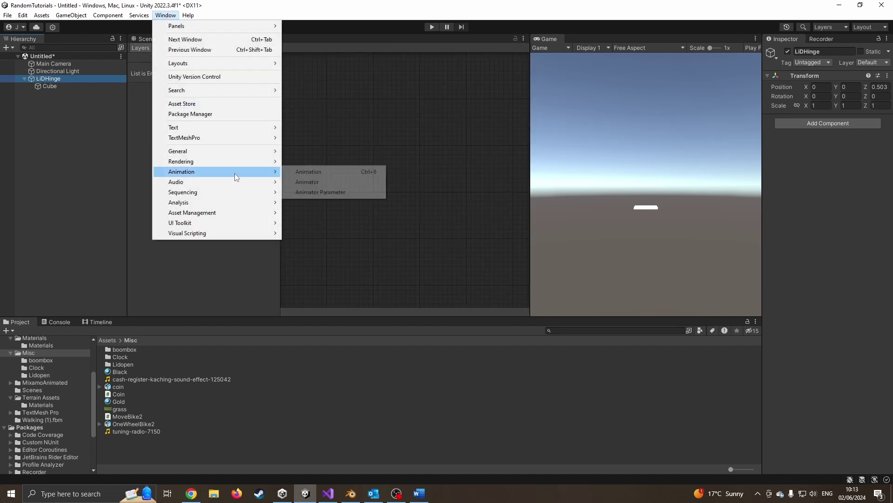
{"action": "left_click", "coordinate": [328, 175]}
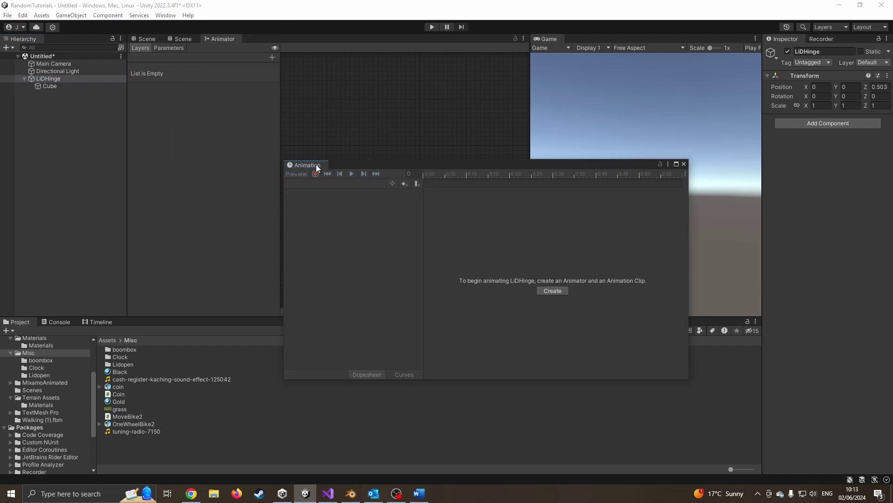
{"action": "left_click_drag", "start_coordinate": [317, 168], "coordinate": [201, 289]}
{"action": "left_click_drag", "start_coordinate": [143, 319], "coordinate": [132, 322]}
{"action": "left_click", "coordinate": [183, 39]}
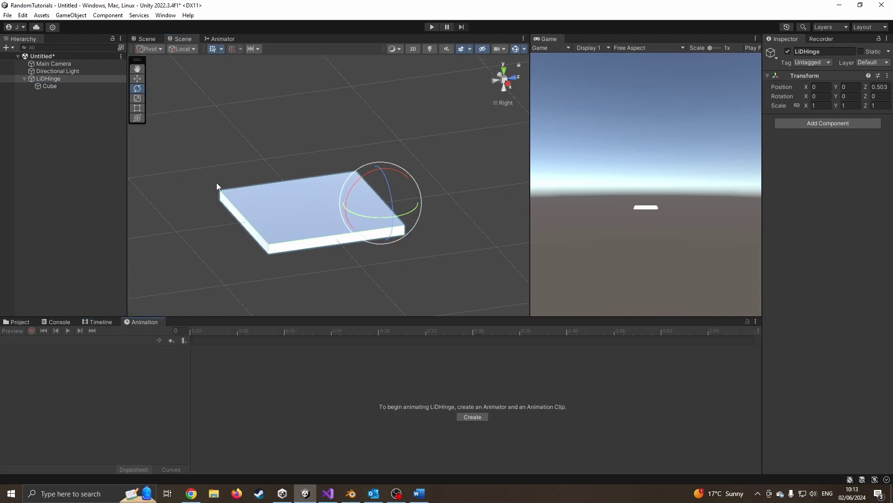
{"action": "left_click", "coordinate": [57, 79]}
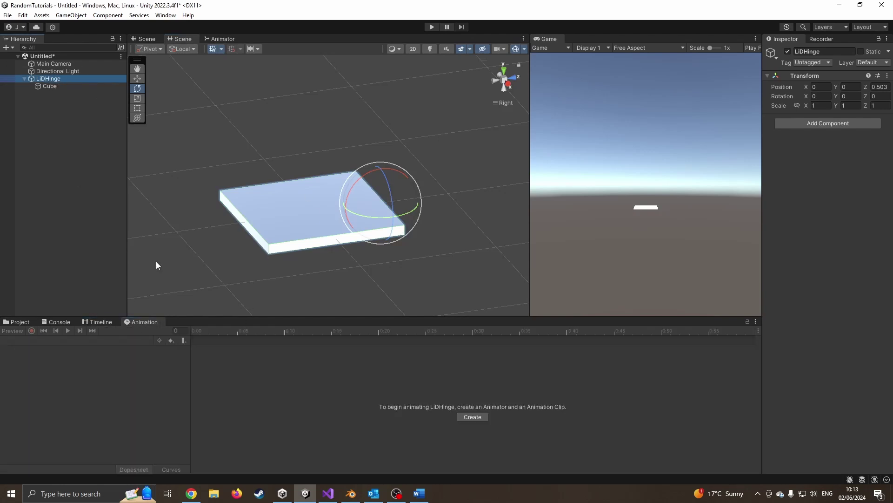
Start creating LiDHinge's animator and make a new ChestLid folder under Misc
{"action": "left_click", "coordinate": [474, 416]}
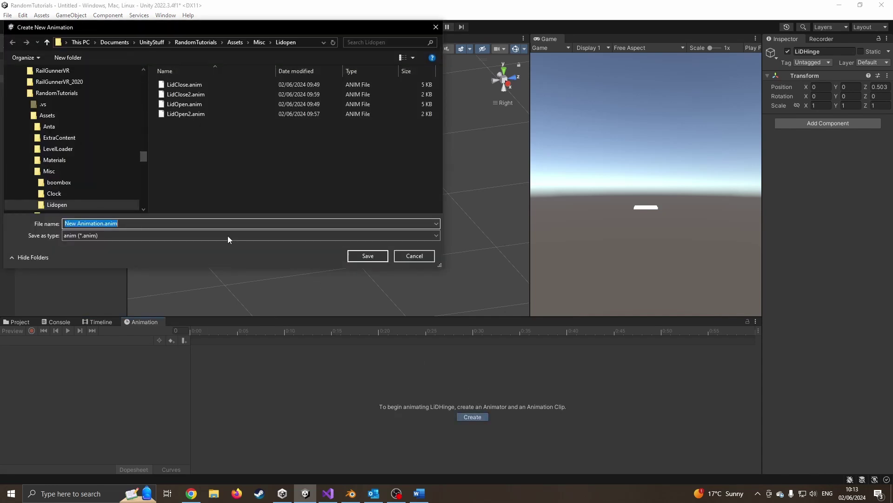
{"action": "left_click", "coordinate": [259, 43]}
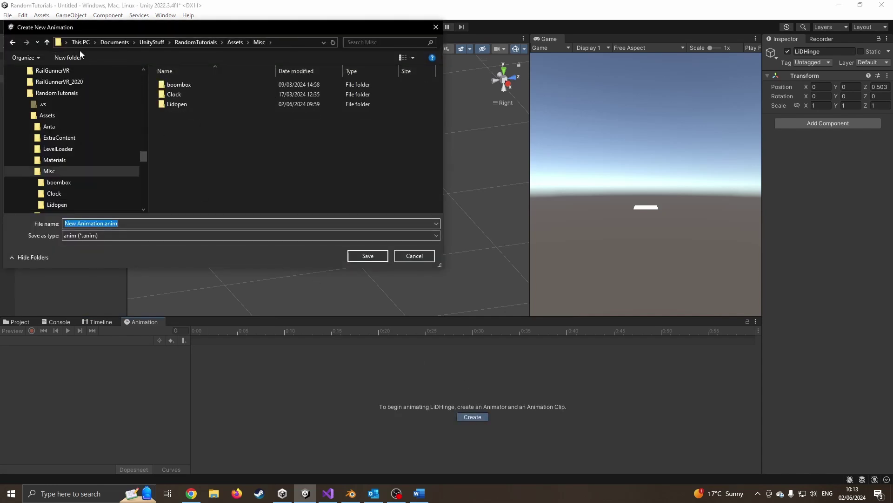
{"action": "left_click", "coordinate": [70, 58]}
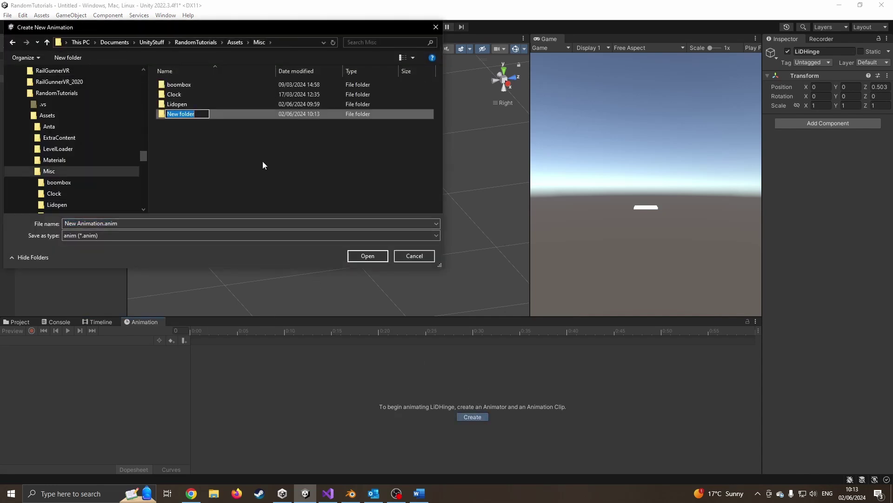
{"action": "type", "text": "Chect"}
{"action": "key", "text": "BackSpace"}
{"action": "key", "text": "BackSpace"}
{"action": "type", "text": "stLid"}
{"action": "key", "text": "Return"}
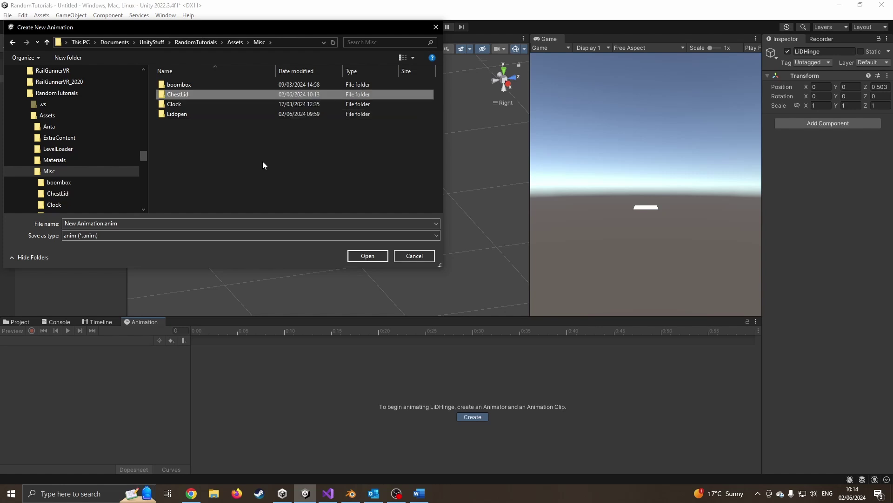
Save the first animation clip as LidOpen inside the ChestLid folder
{"action": "left_click", "coordinate": [368, 255]}
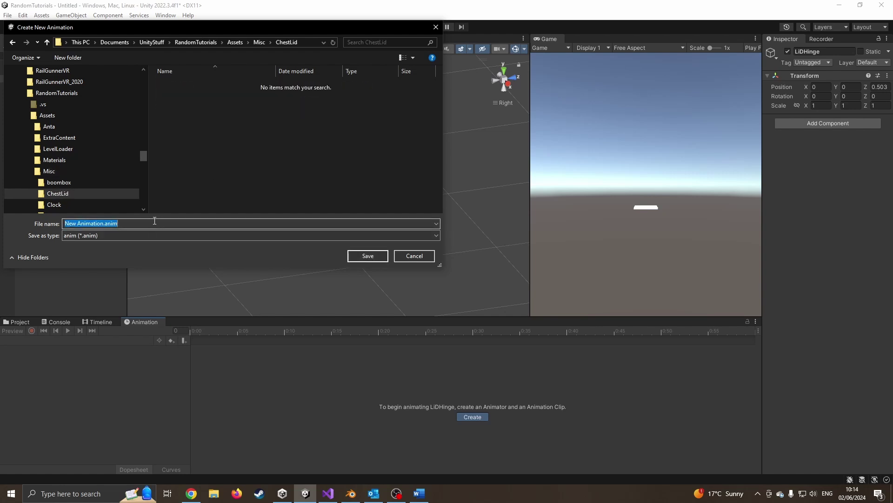
{"action": "type", "text": "LidOpen"}
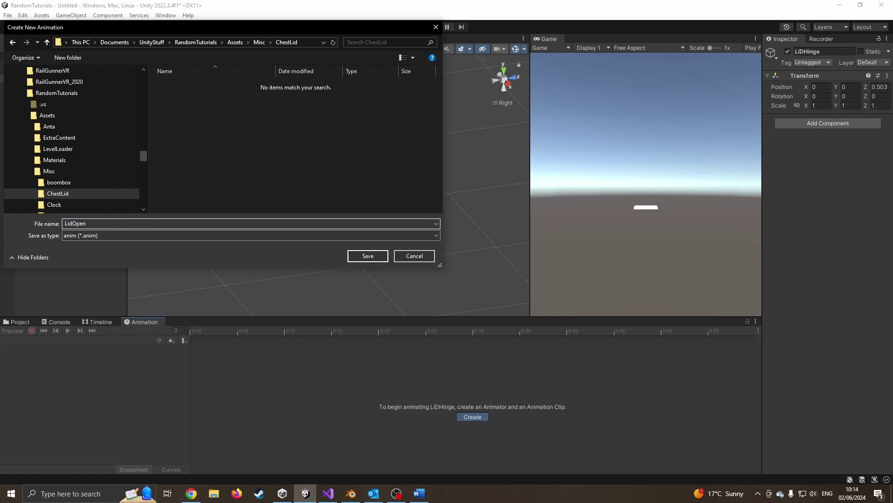
{"action": "key", "text": "Return"}
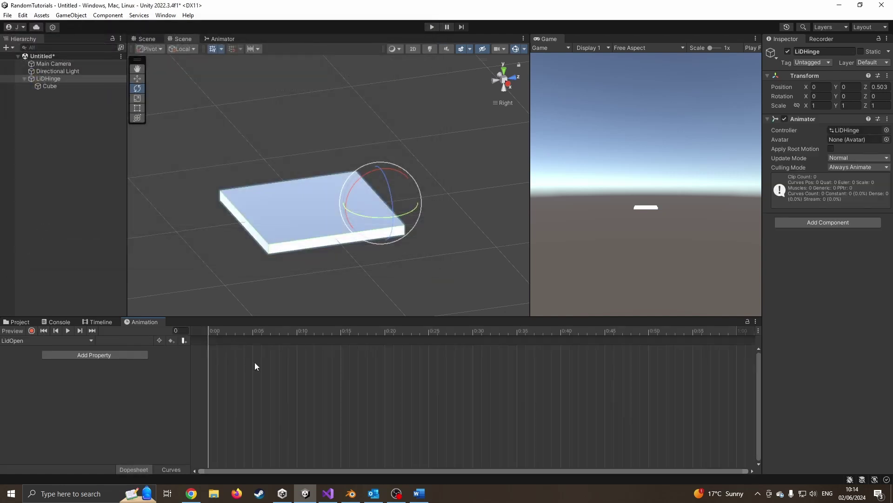
Record LiDHinge keys: Rotation X 0 at frame 0 and X 90 at 1:00, then scrub to preview
{"action": "left_click", "coordinate": [32, 330]}
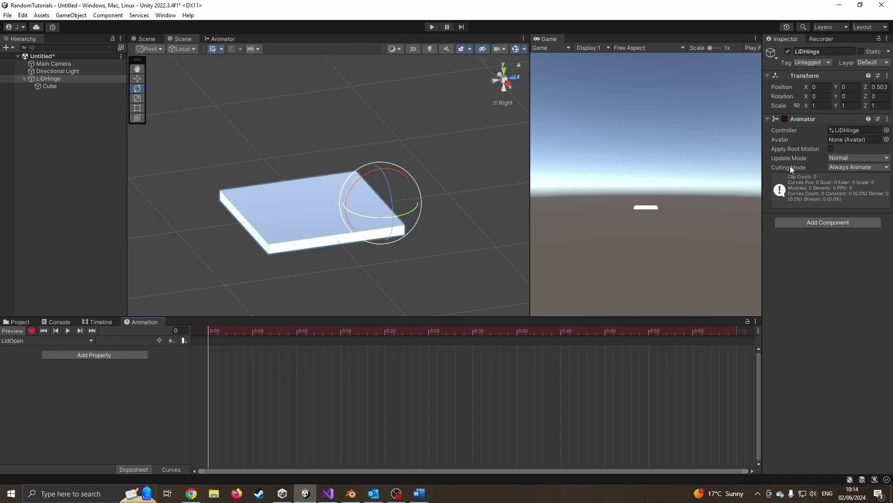
{"action": "left_click", "coordinate": [821, 96]}
{"action": "type", "text": "90"}
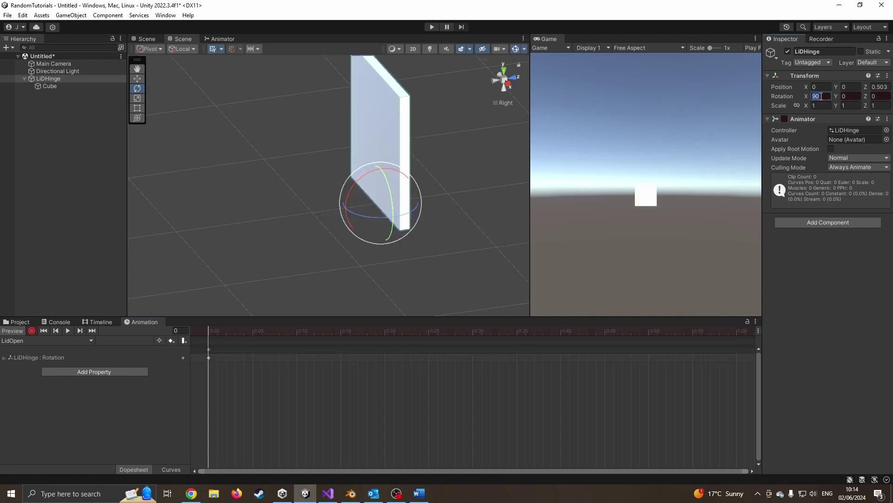
{"action": "type", "text": "0"}
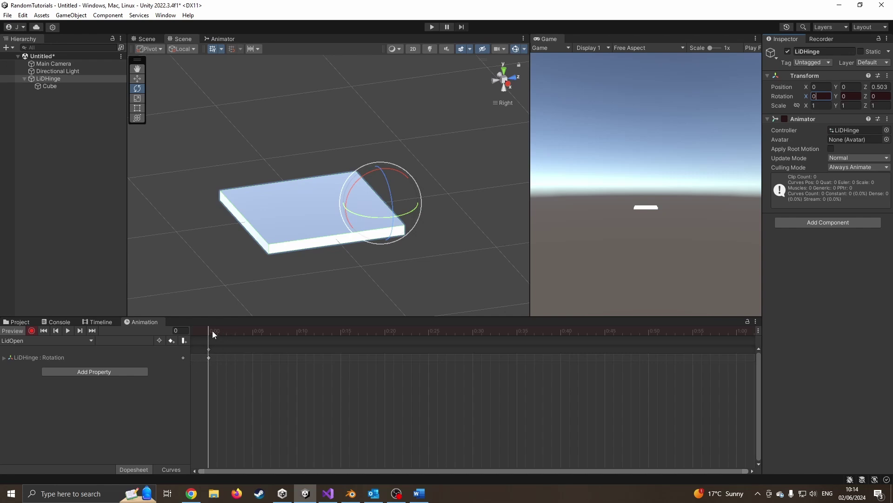
{"action": "left_click_drag", "start_coordinate": [212, 332], "coordinate": [736, 339]}
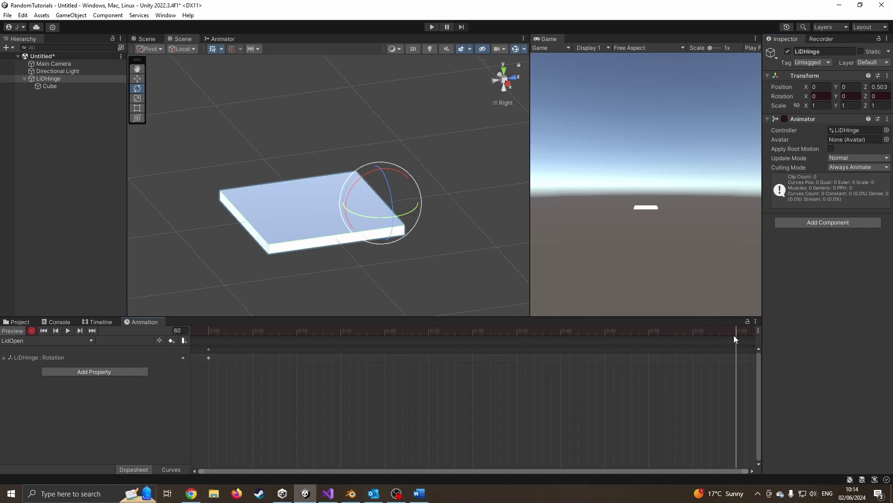
{"action": "left_click", "coordinate": [826, 95]}
{"action": "type", "text": "90"}
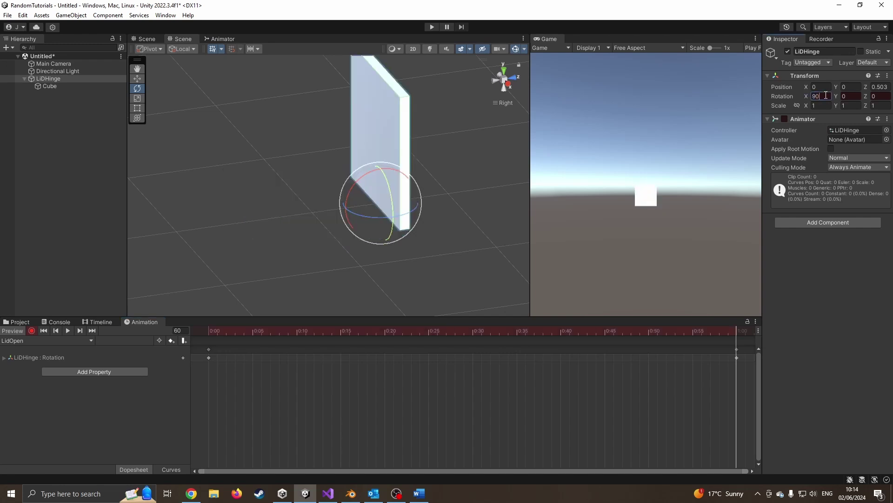
{"action": "left_click_drag", "start_coordinate": [724, 331], "coordinate": [207, 353]}
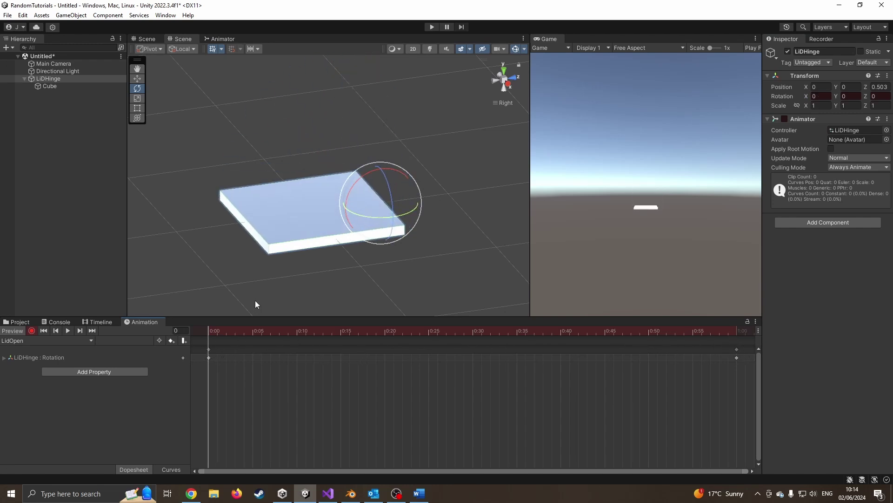
Create a new animation clip for LiDHinge saved as LidClose
{"action": "left_click", "coordinate": [87, 342]}
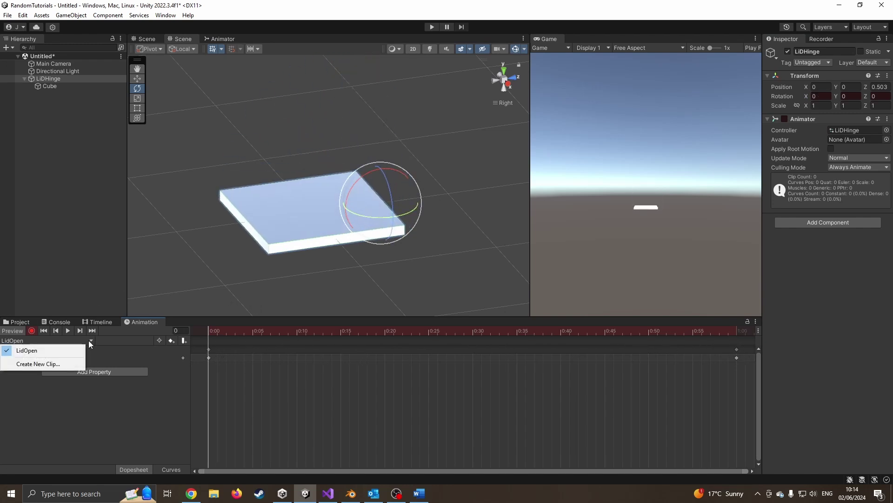
{"action": "left_click", "coordinate": [50, 365]}
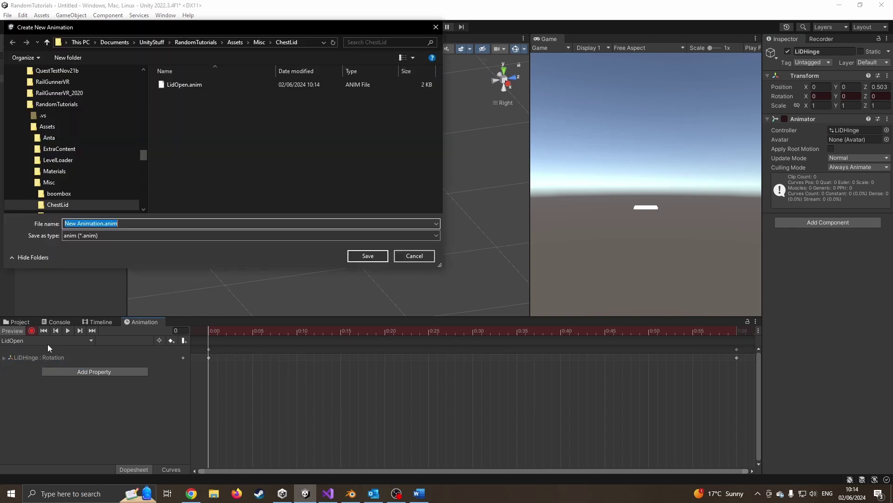
{"action": "type", "text": "Lid"}
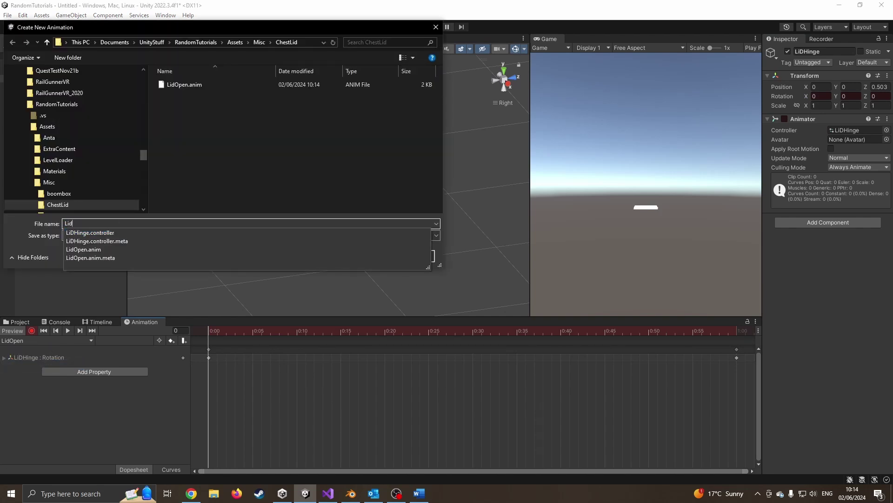
{"action": "type", "text": "Close"}
{"action": "key", "text": "Return"}
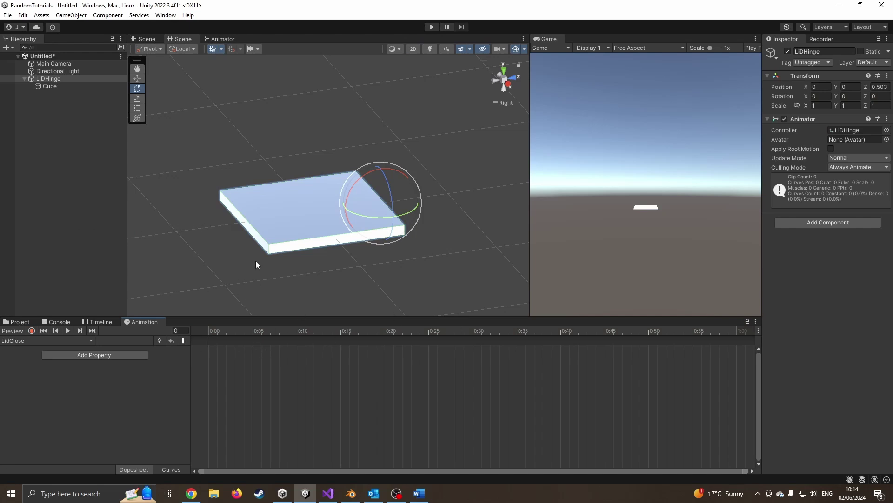
Record Rotation X 90 at frame 0 and 0 at 1:00, preview, and return to frame 0
{"action": "left_click", "coordinate": [32, 331]}
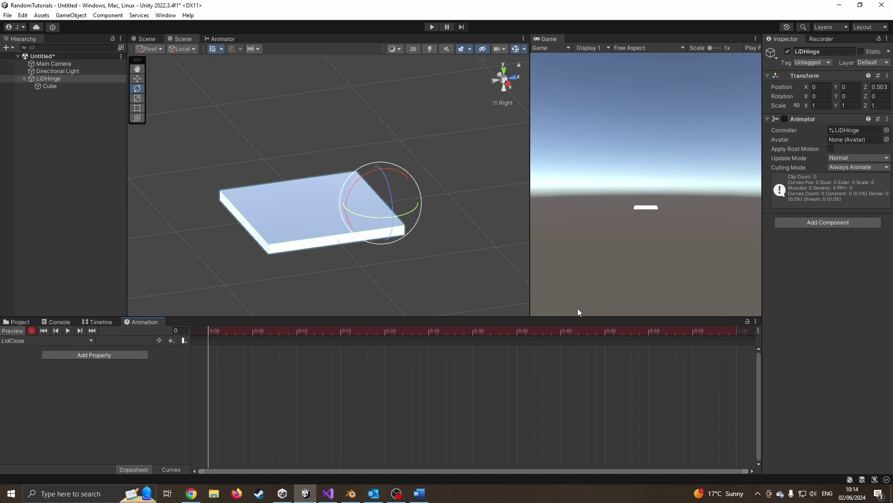
{"action": "left_click", "coordinate": [829, 97]}
{"action": "type", "text": "90"}
{"action": "left_click_drag", "start_coordinate": [209, 325], "coordinate": [738, 324]}
{"action": "left_click", "coordinate": [822, 96]}
{"action": "type", "text": "0"}
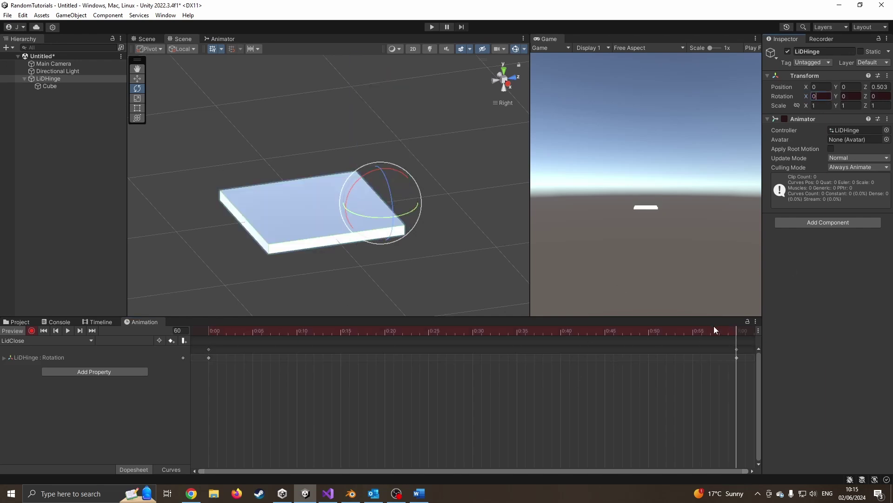
{"action": "left_click_drag", "start_coordinate": [715, 329], "coordinate": [687, 338]}
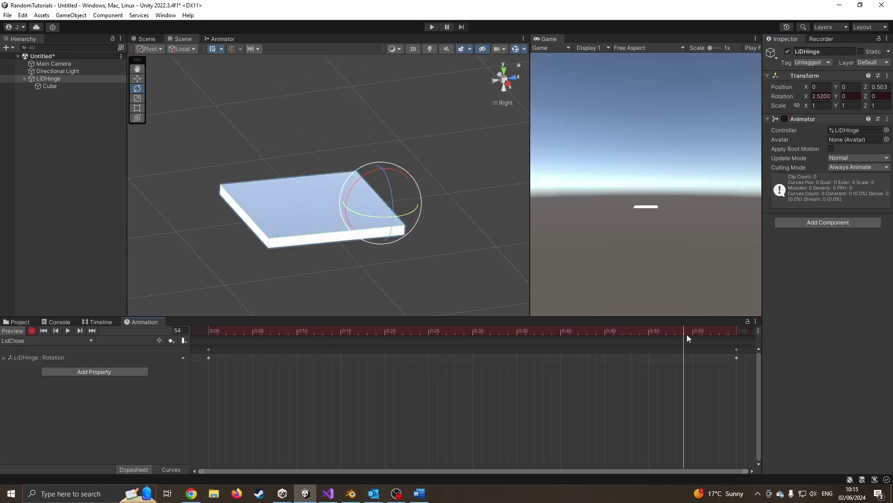
{"action": "left_click", "coordinate": [43, 330]}
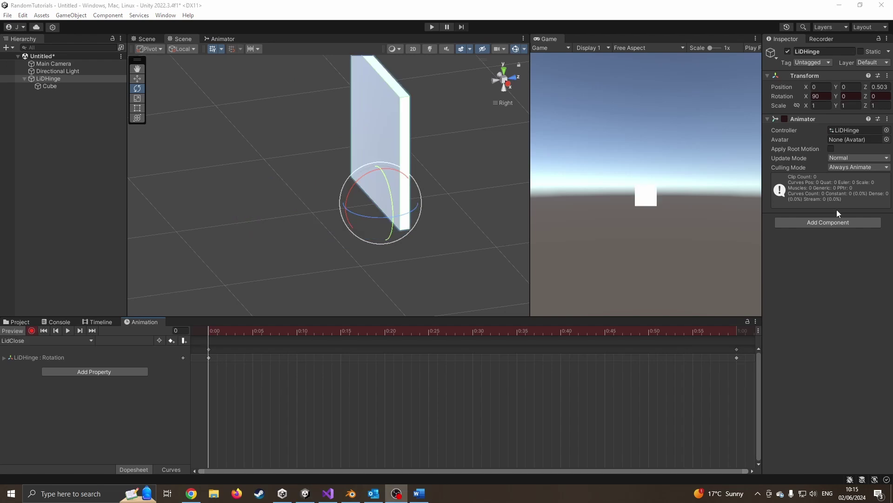
In the Animator graph, arrange Entry, LidOpen, LidClose and Any State nodes neatly
{"action": "left_click", "coordinate": [230, 41]}
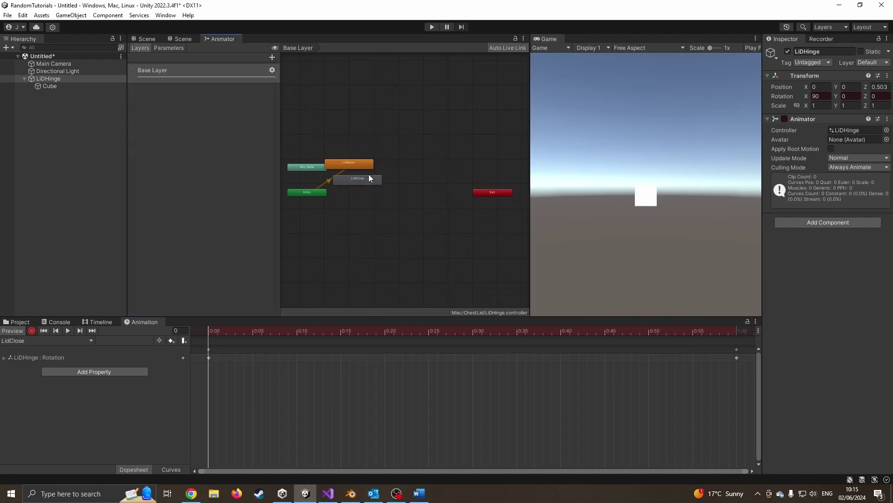
{"action": "scroll", "coordinate": [334, 177], "scroll_direction": "up", "scroll_amount": 5}
{"action": "left_click_drag", "start_coordinate": [277, 129], "coordinate": [216, 126]}
{"action": "left_click_drag", "start_coordinate": [335, 148], "coordinate": [403, 140]}
{"action": "left_click_drag", "start_coordinate": [376, 179], "coordinate": [425, 188]}
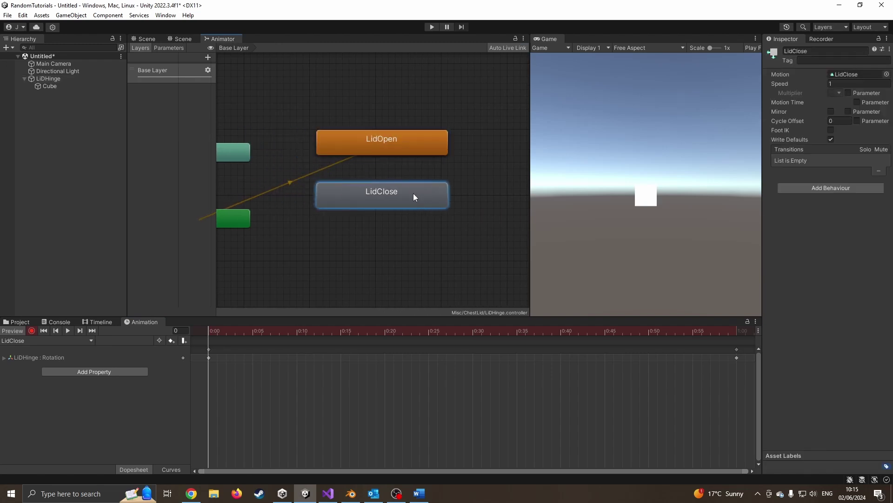
{"action": "left_click_drag", "start_coordinate": [240, 216], "coordinate": [300, 102]}
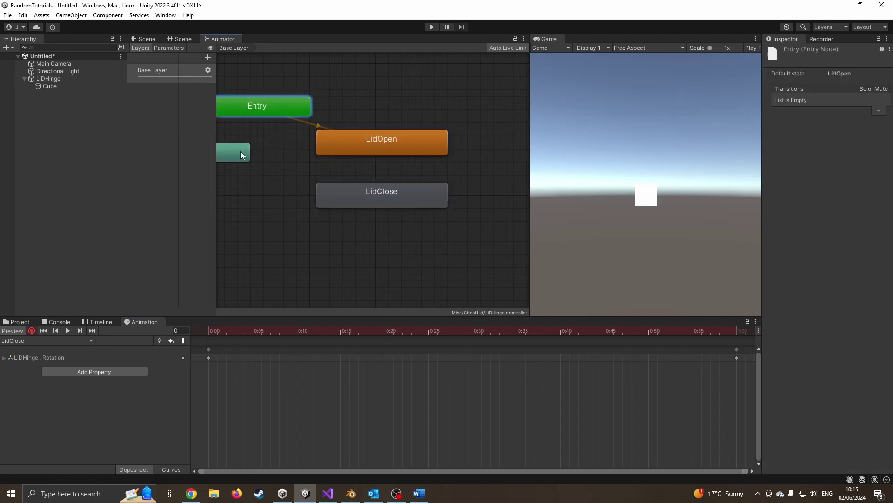
{"action": "left_click_drag", "start_coordinate": [239, 151], "coordinate": [327, 239]}
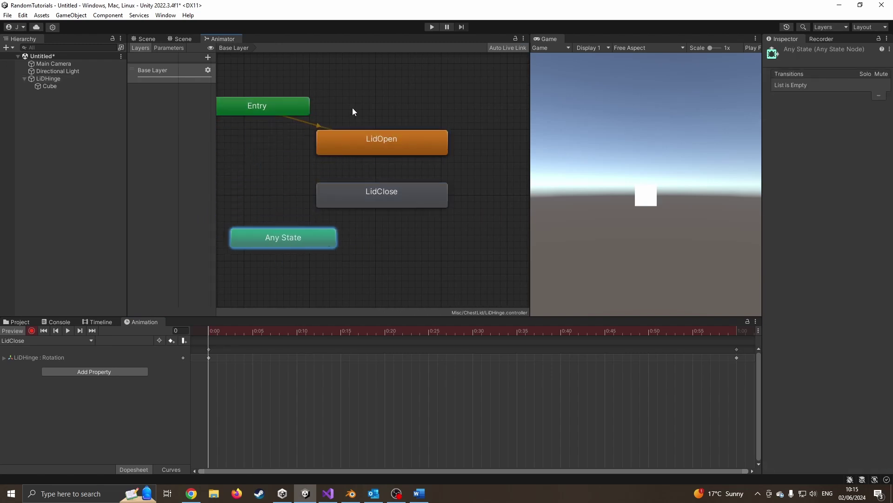
{"action": "left_click_drag", "start_coordinate": [385, 145], "coordinate": [384, 164]}
Add an empty state beside Entry and name it Default
{"action": "right_click", "coordinate": [380, 105]}
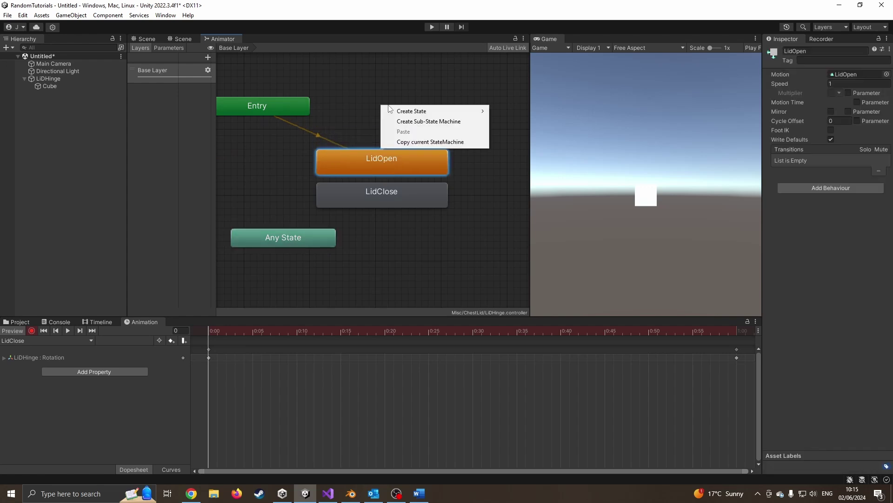
{"action": "mouse_move", "coordinate": [416, 112]}
{"action": "left_click", "coordinate": [512, 111]}
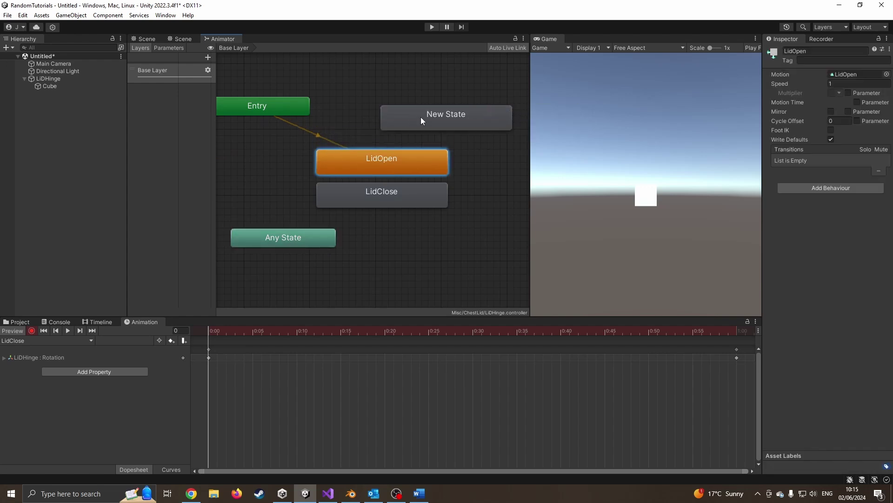
{"action": "left_click_drag", "start_coordinate": [422, 116], "coordinate": [357, 115]}
{"action": "left_click", "coordinate": [814, 51]}
{"action": "type", "text": "Default"}
{"action": "key", "text": "Return"}
Set Default as the Layer Default State and reselect LiDHinge
{"action": "right_click", "coordinate": [383, 115]}
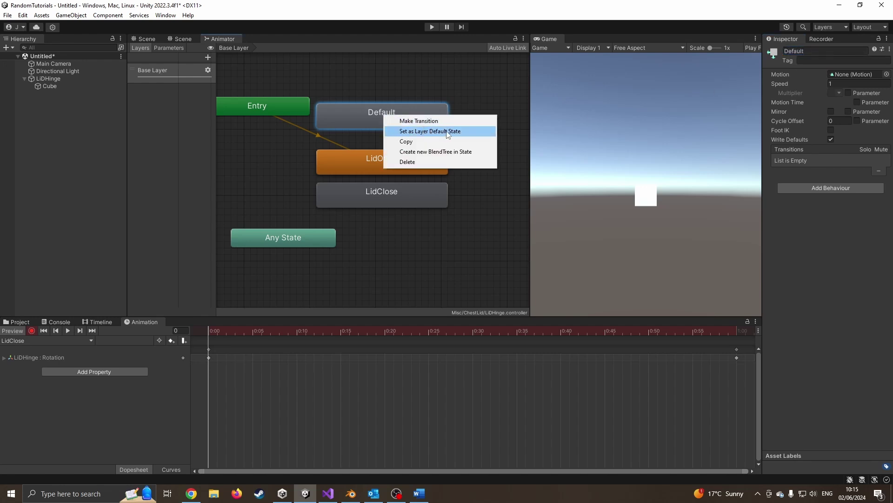
{"action": "left_click", "coordinate": [430, 131]}
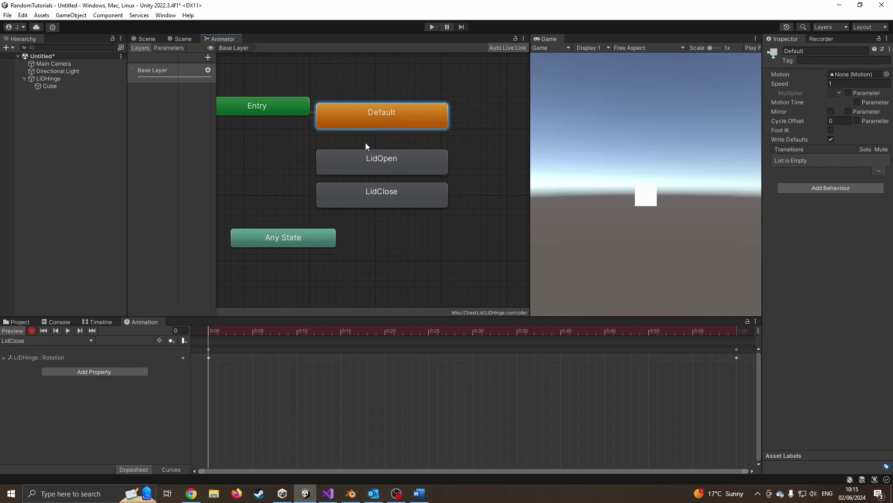
{"action": "left_click", "coordinate": [48, 79]}
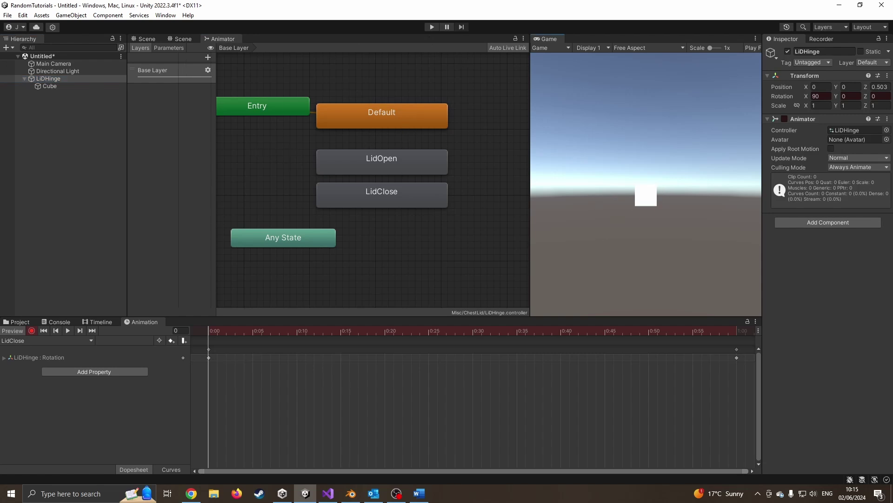
Untick Loop Time on both the LidOpen and LidClose clips
{"action": "left_click", "coordinate": [382, 160]}
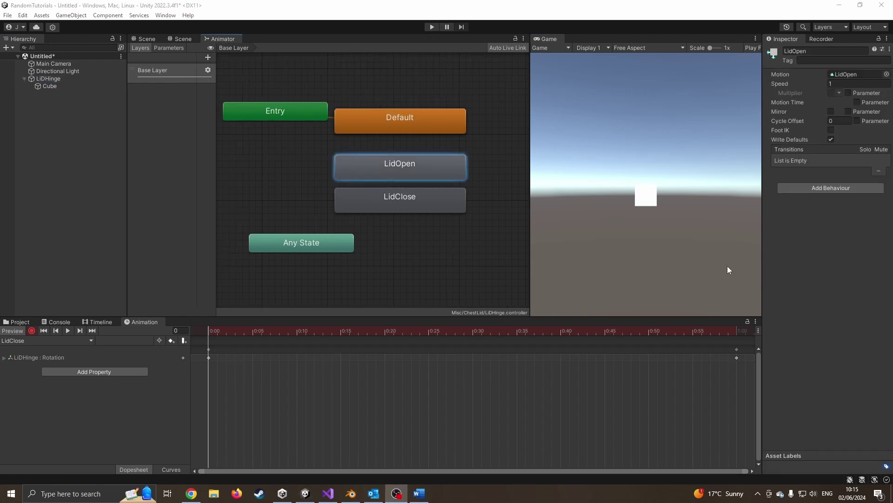
{"action": "double_click", "coordinate": [411, 173]}
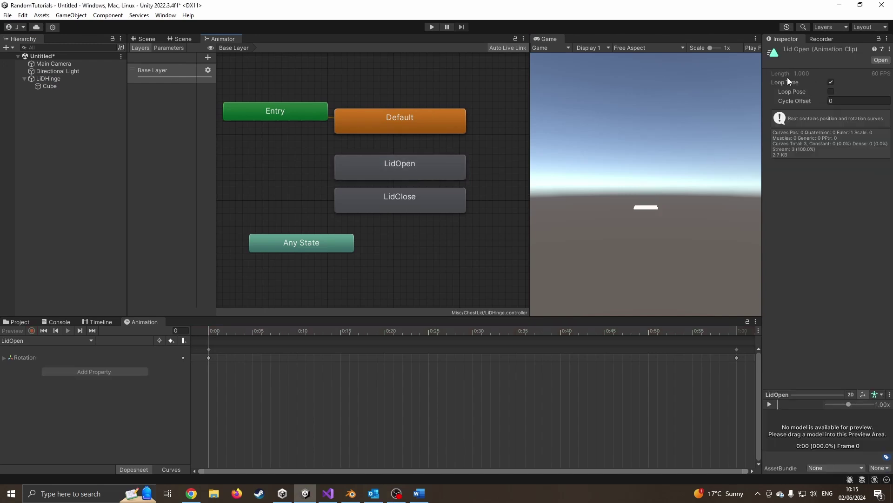
{"action": "left_click", "coordinate": [831, 82]}
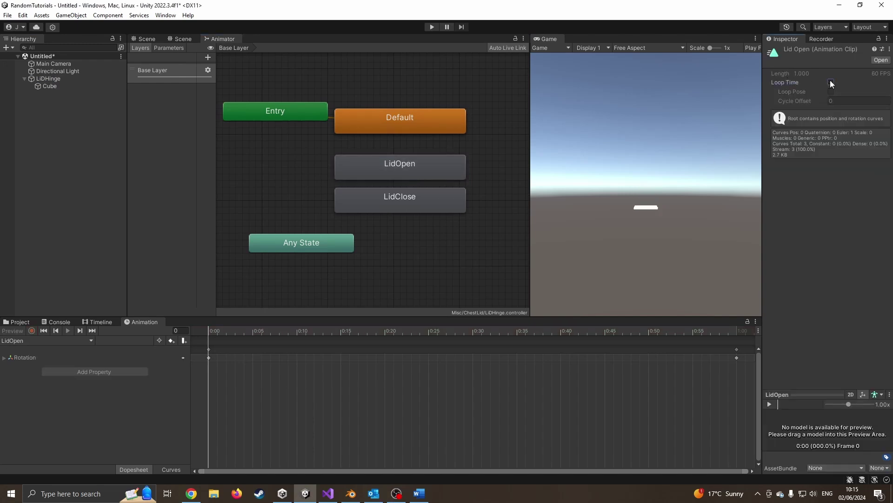
{"action": "double_click", "coordinate": [428, 202]}
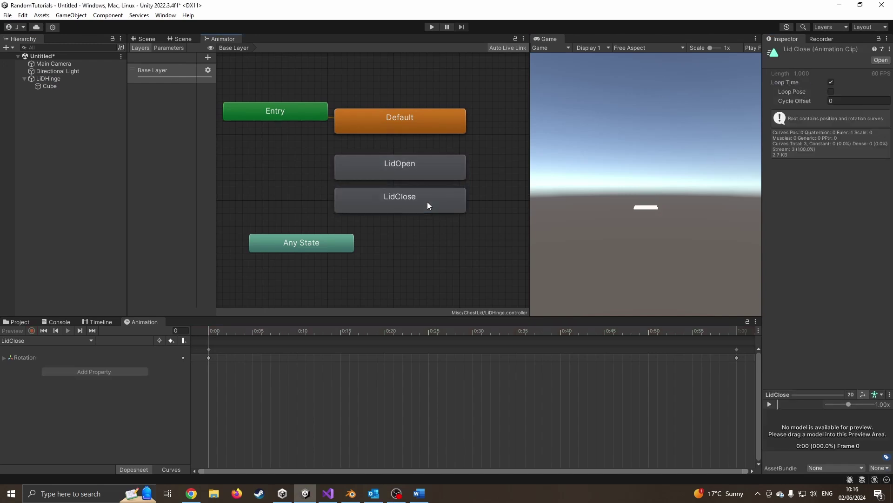
{"action": "left_click", "coordinate": [831, 82]}
Preview the LidOpen clip from its first frame in the Animation window, then reselect LiDHinge
{"action": "left_click", "coordinate": [381, 178]}
{"action": "left_click", "coordinate": [389, 180]}
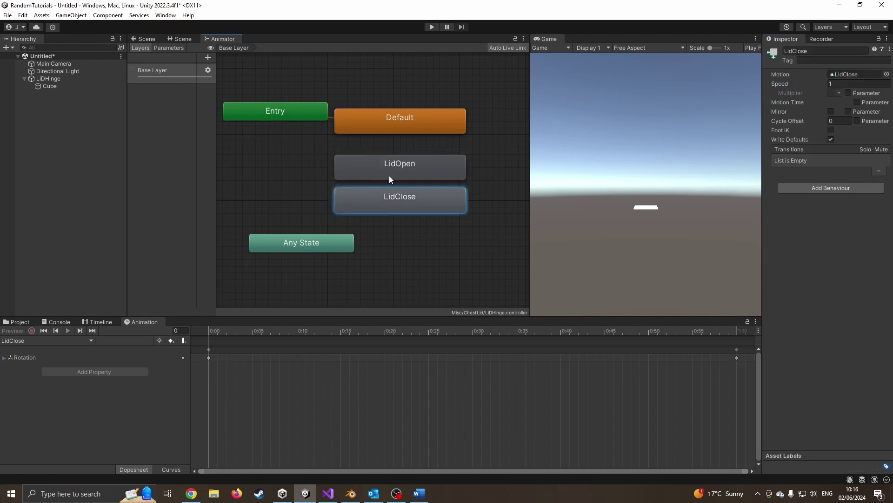
{"action": "left_click", "coordinate": [390, 176]}
{"action": "left_click", "coordinate": [389, 199]}
{"action": "left_click", "coordinate": [391, 174]}
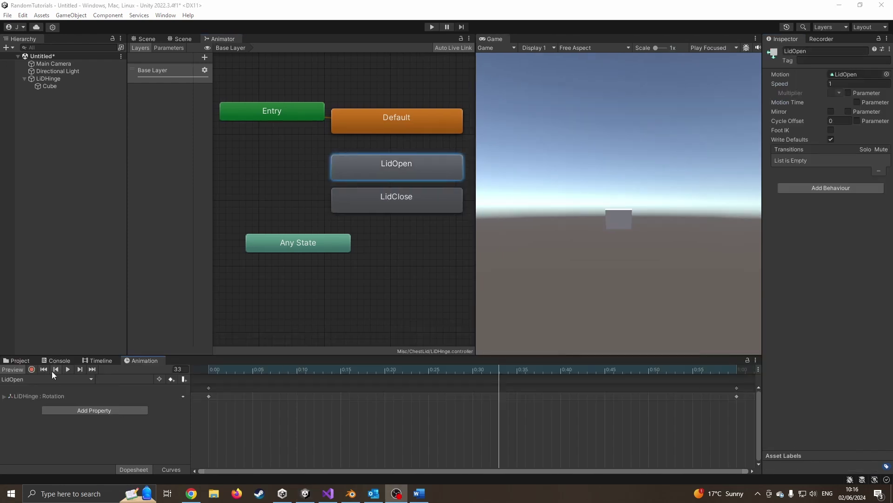
{"action": "left_click", "coordinate": [54, 370]}
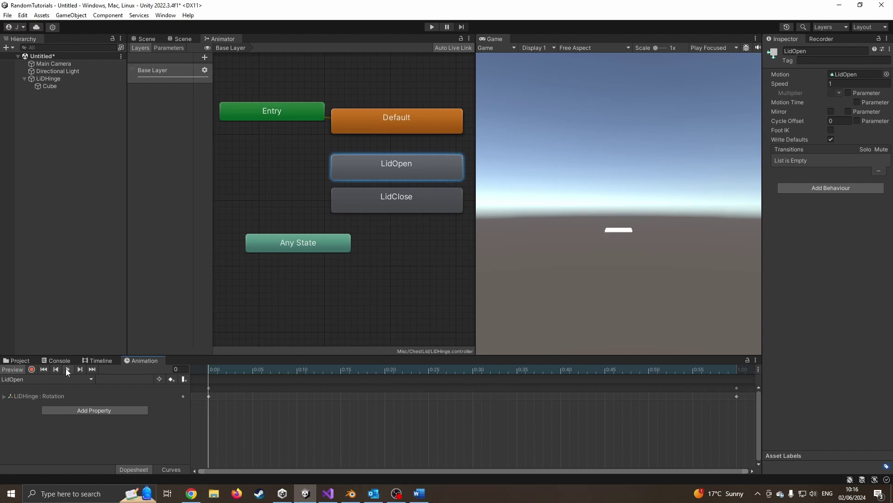
{"action": "left_click", "coordinate": [67, 369]}
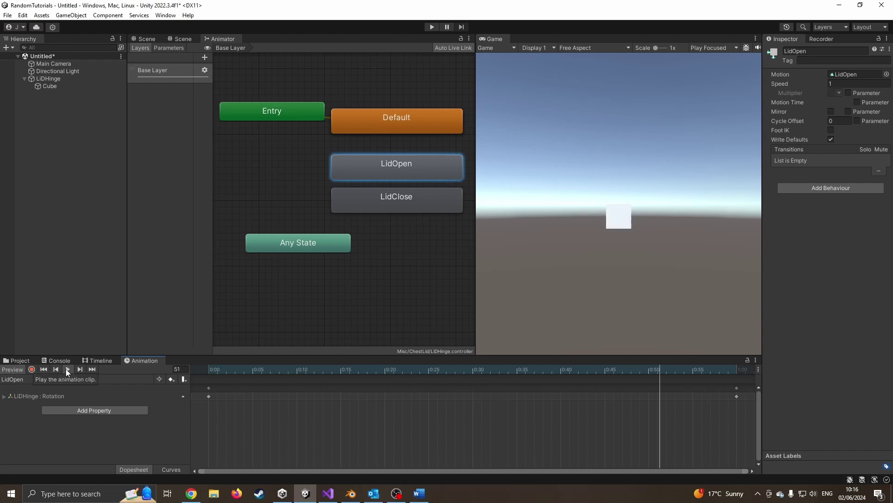
{"action": "left_click", "coordinate": [67, 369]}
{"action": "left_click", "coordinate": [49, 79]}
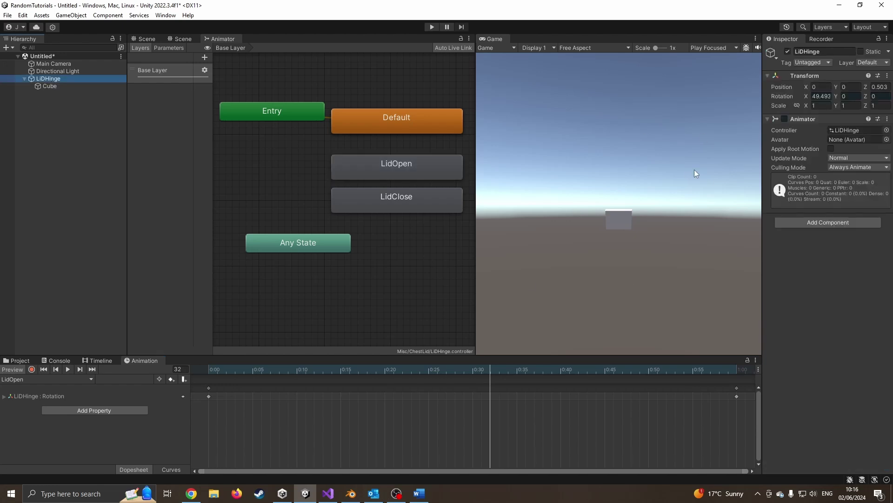
{"action": "left_click", "coordinate": [492, 239]}
Add a C# script called ChestAnim inside ChestLid and open it in Visual Studio
{"action": "left_click", "coordinate": [19, 361]}
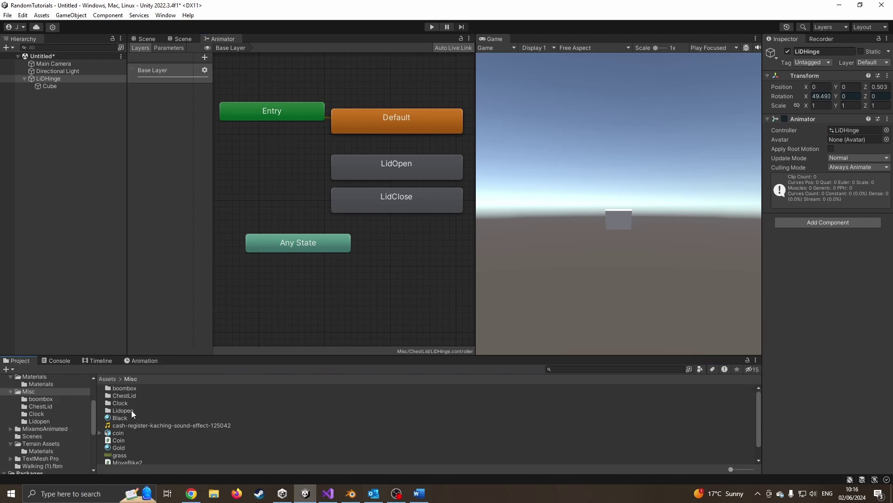
{"action": "double_click", "coordinate": [130, 394]}
{"action": "right_click", "coordinate": [149, 425]}
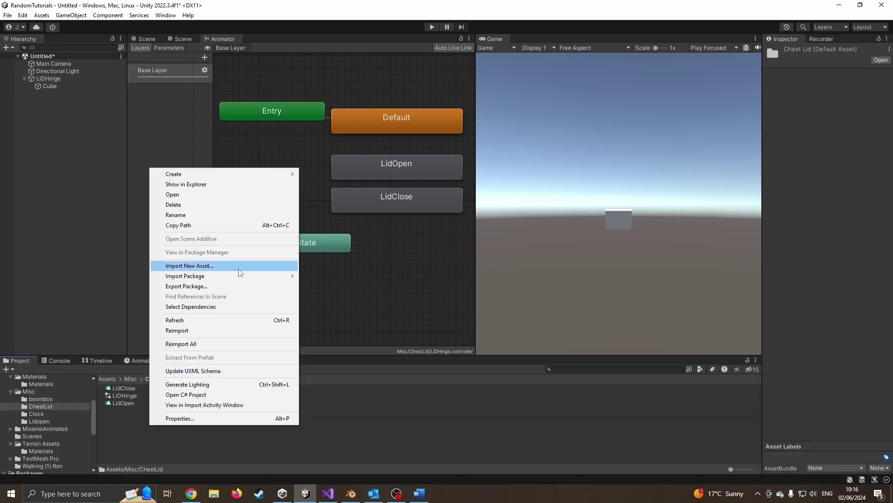
{"action": "mouse_move", "coordinate": [247, 175]}
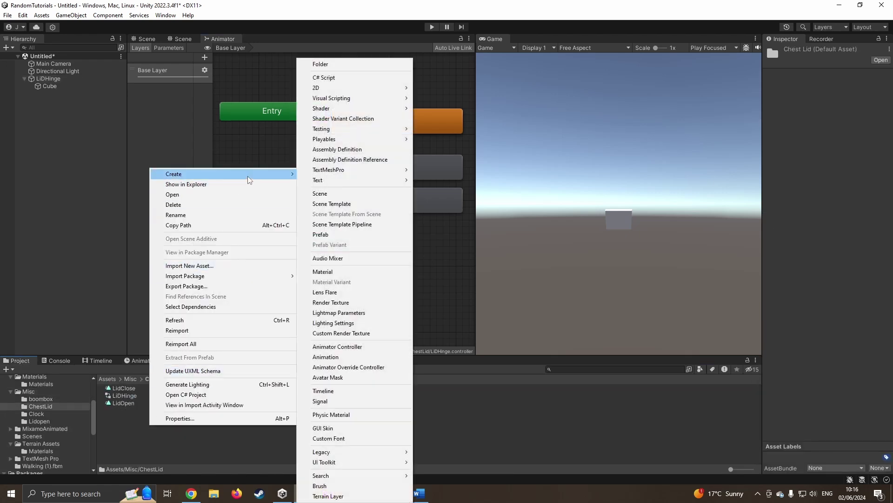
{"action": "left_click", "coordinate": [345, 80]}
{"action": "type", "text": "Ch"}
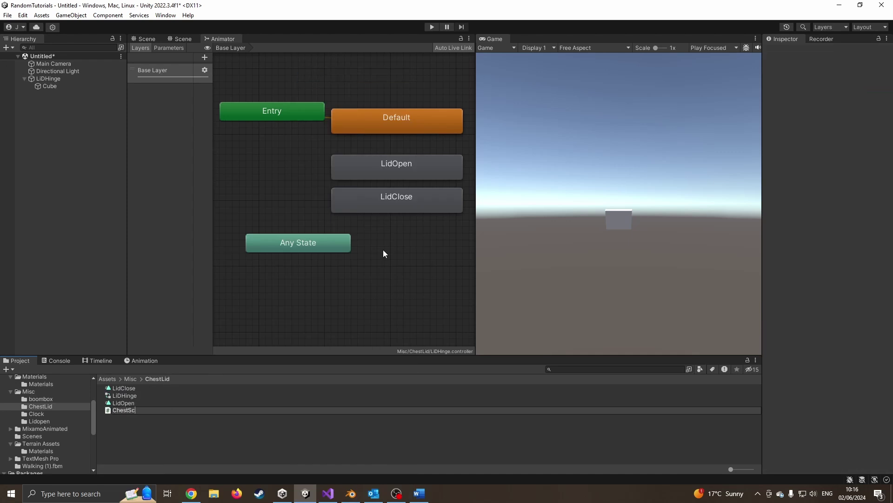
{"action": "type", "text": "estAnim"}
{"action": "key", "text": "Return"}
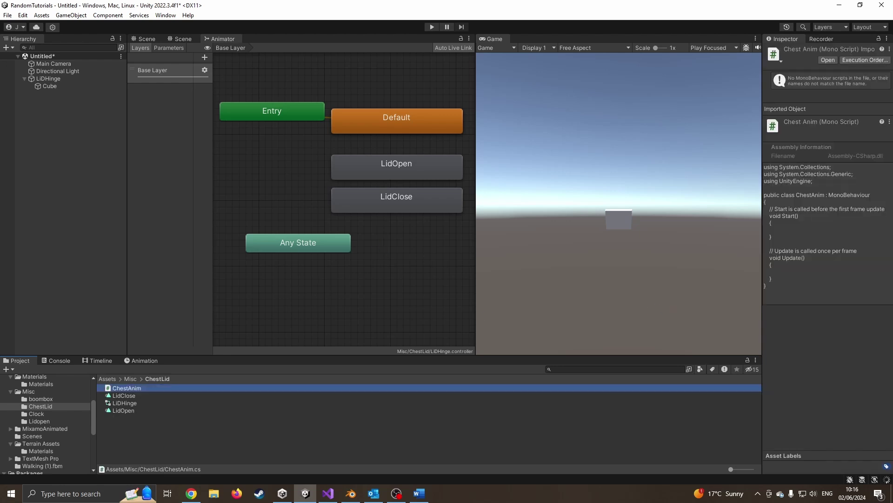
{"action": "key", "text": "Return"}
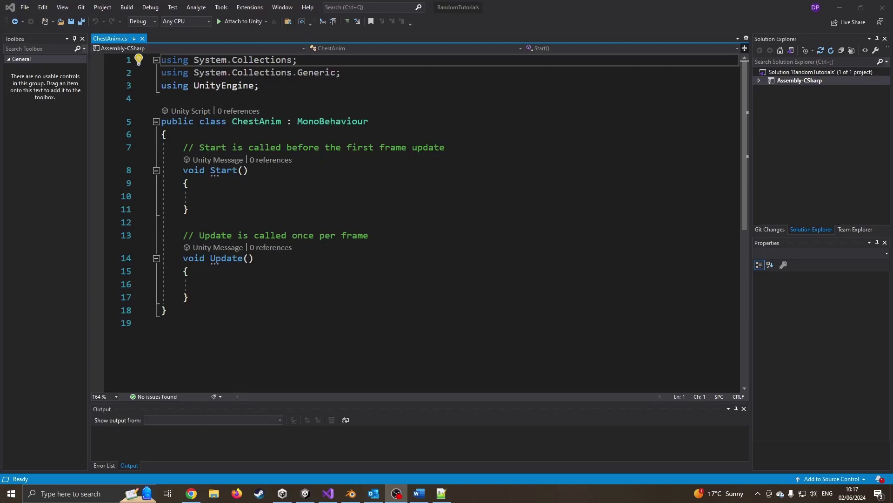
Declare a chestLid field in the ChestAnim class and check LIDHinge's components in Unity
{"action": "left_click", "coordinate": [217, 138]}
{"action": "key", "text": "Return"}
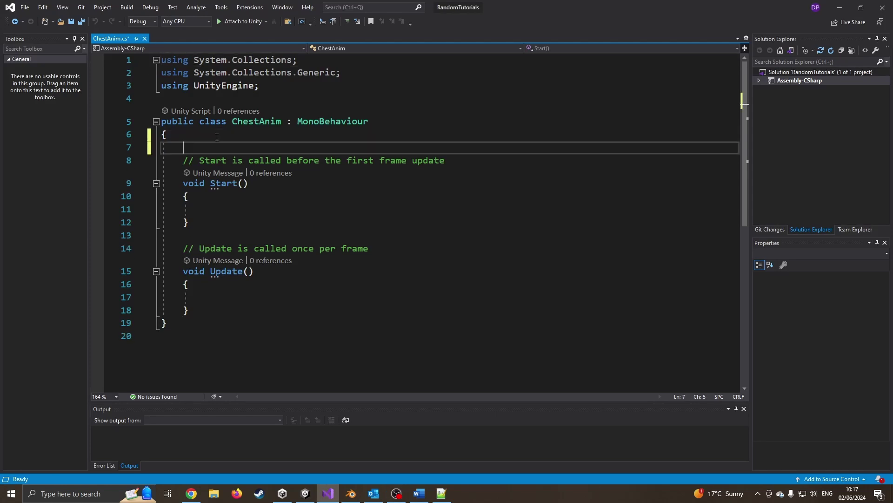
{"action": "type", "text": "Anima"}
{"action": "key", "text": "BackSpace"}
{"action": "type", "text": "ation"}
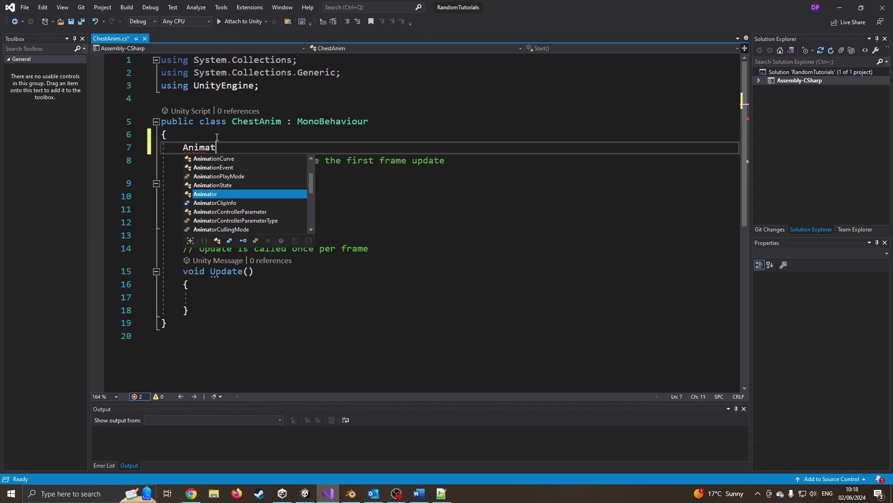
{"action": "key", "text": "Tab"}
{"action": "type", "text": "chec"}
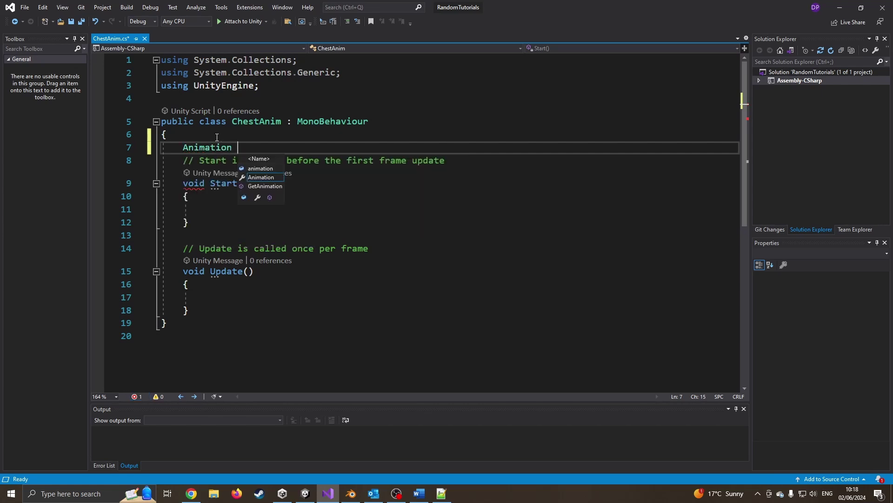
{"action": "key", "text": "BackSpace"}
{"action": "type", "text": "stLid;"}
{"action": "key", "text": "Return"}
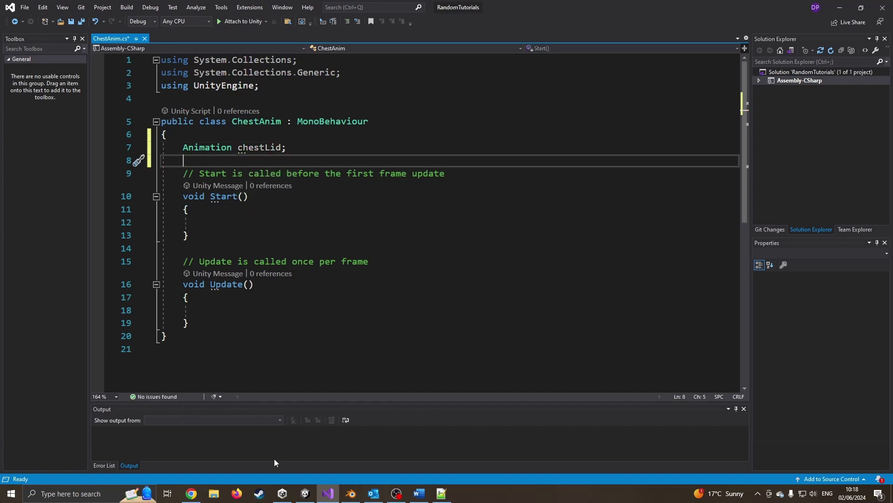
{"action": "left_click", "coordinate": [305, 493]}
{"action": "left_click", "coordinate": [63, 79]}
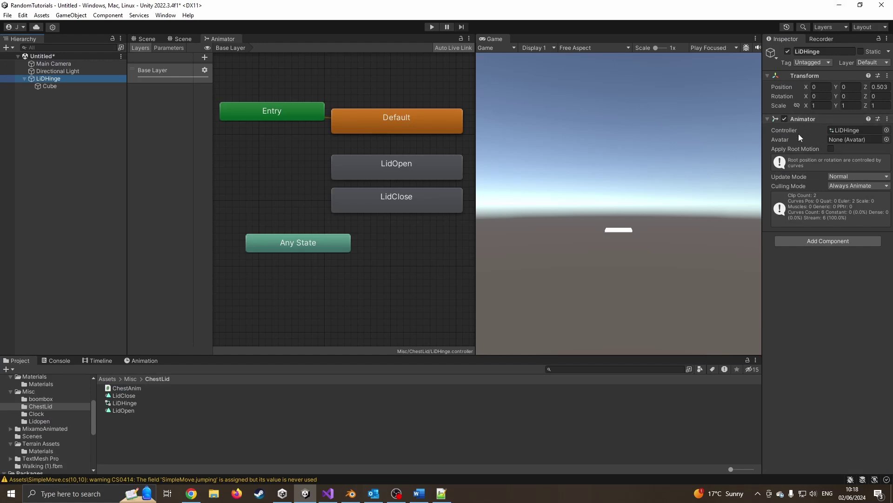
{"action": "left_click", "coordinate": [839, 5]}
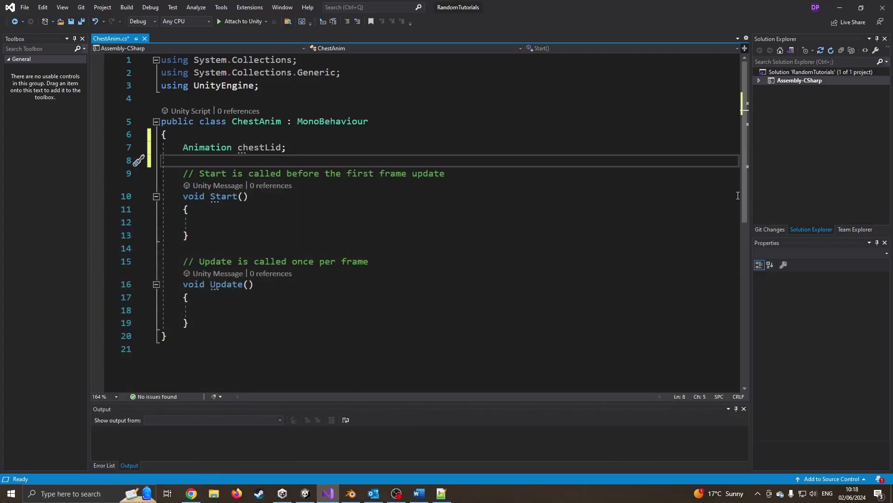
Assign chestLid = GetComponent<Animator>(); in Start and correct the field type to Animator
{"action": "left_click", "coordinate": [220, 222]}
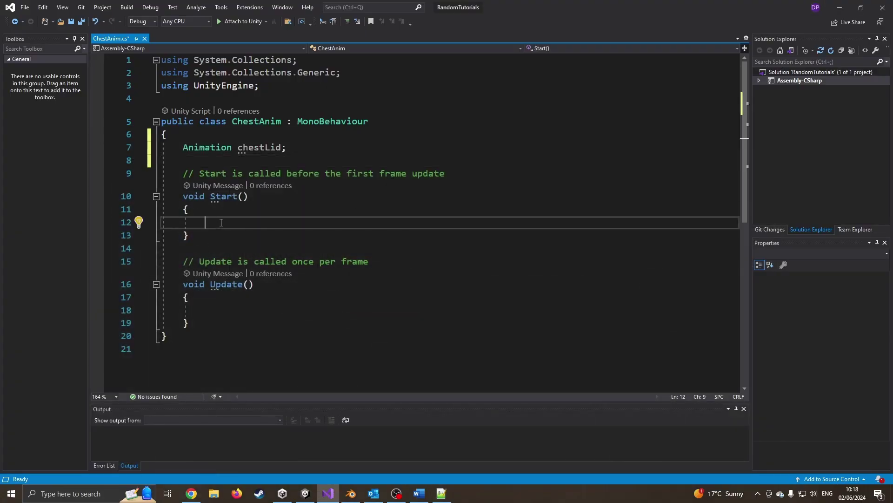
{"action": "type", "text": "chestLid "}
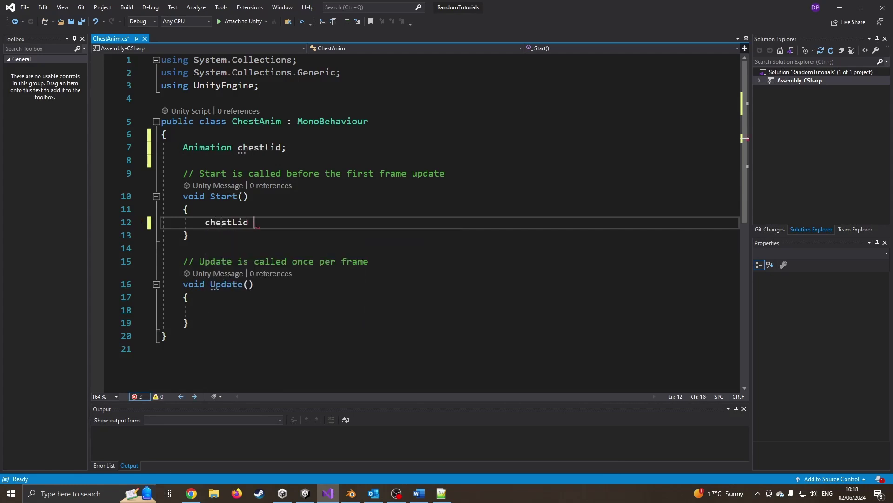
{"action": "type", "text": "= getc"}
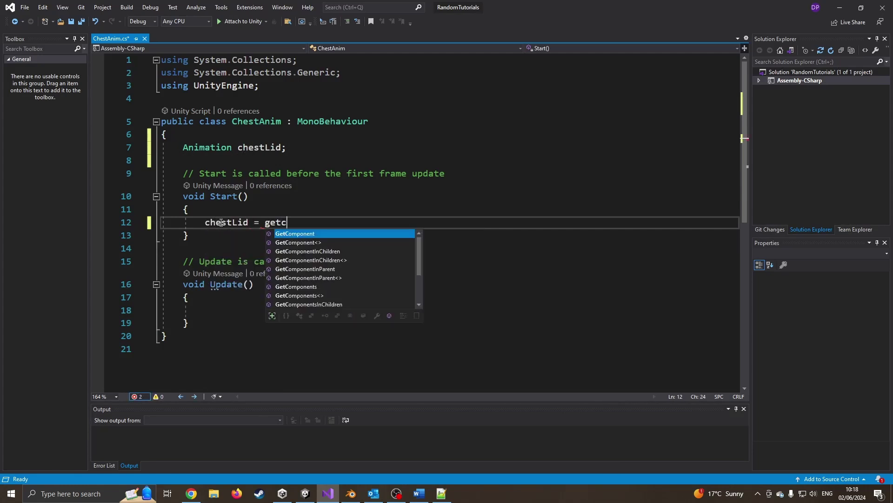
{"action": "key", "text": "Tab"}
{"action": "type", "text": "<"}
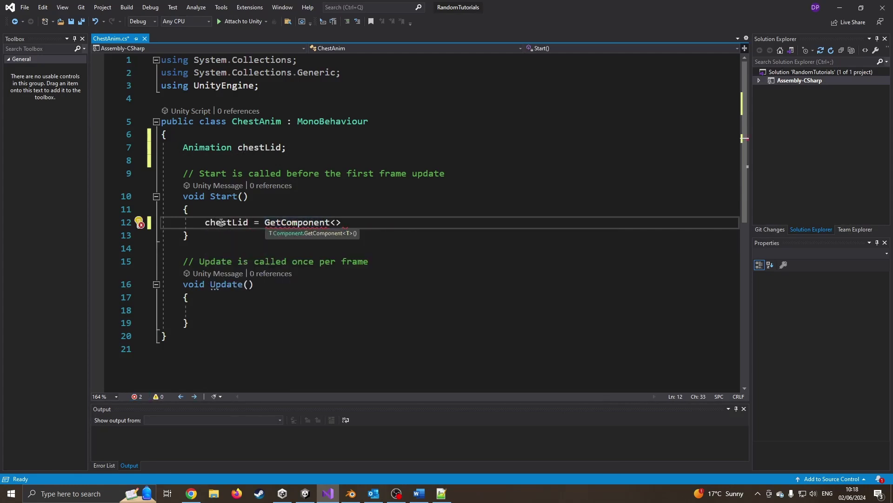
{"action": "type", "text": "anim"}
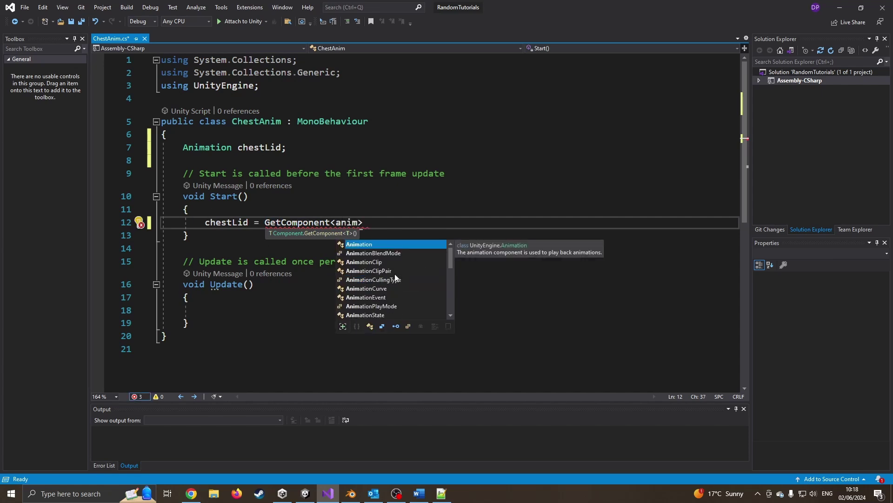
{"action": "key", "text": "BackSpace"}
{"action": "key", "text": "BackSpace"}
{"action": "key", "text": "BackSpace"}
{"action": "key", "text": "BackSpace"}
{"action": "left_click", "coordinate": [229, 148]}
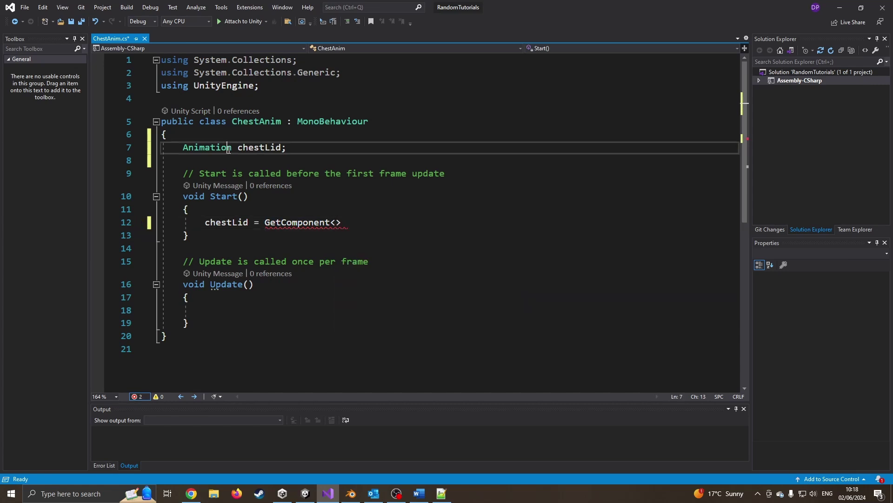
{"action": "key", "text": "Delete"}
{"action": "key", "text": "BackSpace"}
{"action": "key", "text": "BackSpace"}
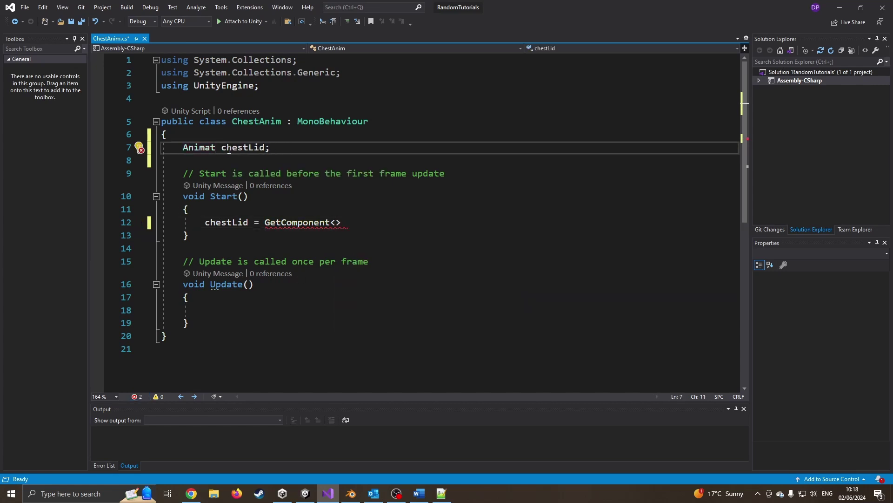
{"action": "type", "text": "or"}
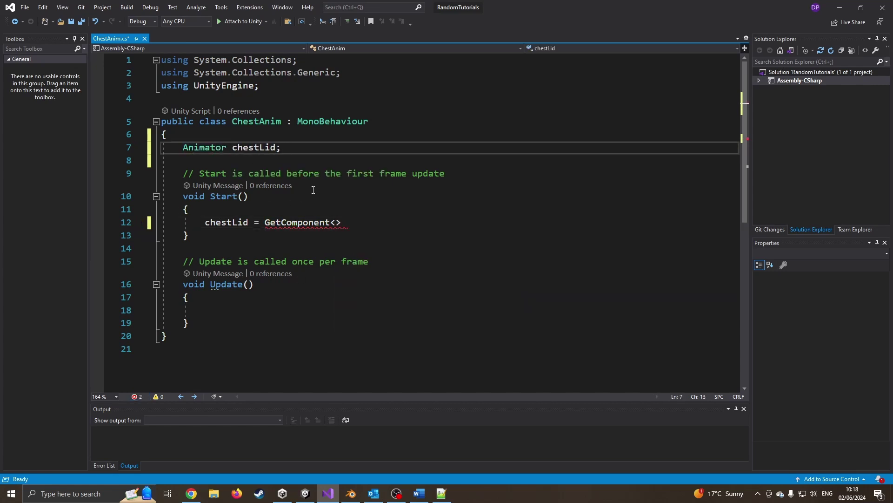
{"action": "left_click", "coordinate": [336, 222]}
{"action": "type", "text": "anim"}
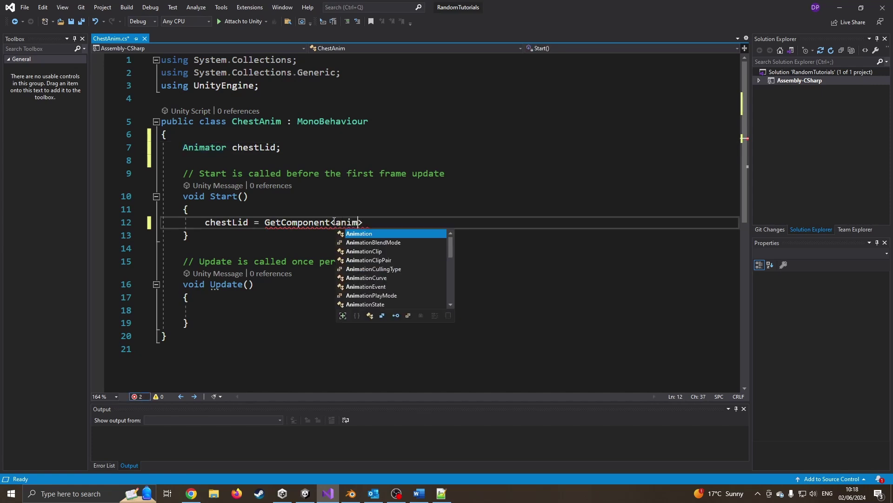
{"action": "type", "text": "ator"}
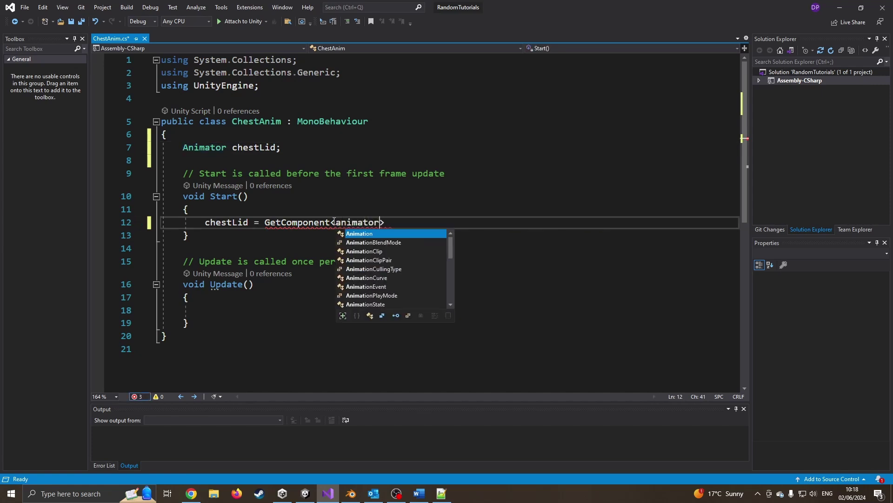
{"action": "key", "text": "Tab"}
{"action": "type", "text": ">"}
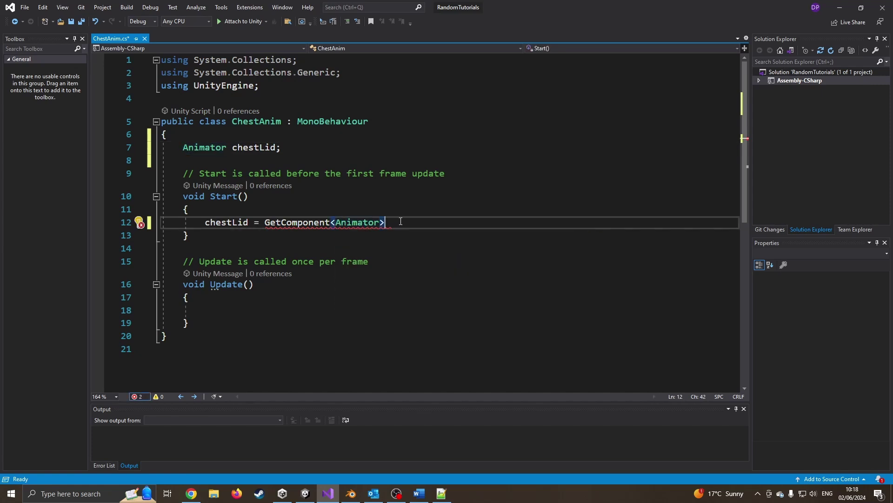
{"action": "type", "text": "();"}
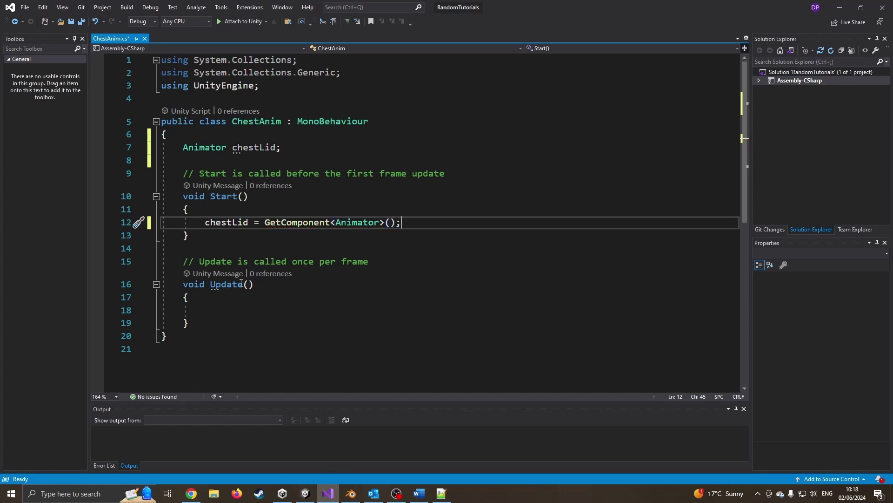
In Update, add an if block checking Input.GetKeyDown(KeyCode.O)
{"action": "left_click", "coordinate": [235, 309]}
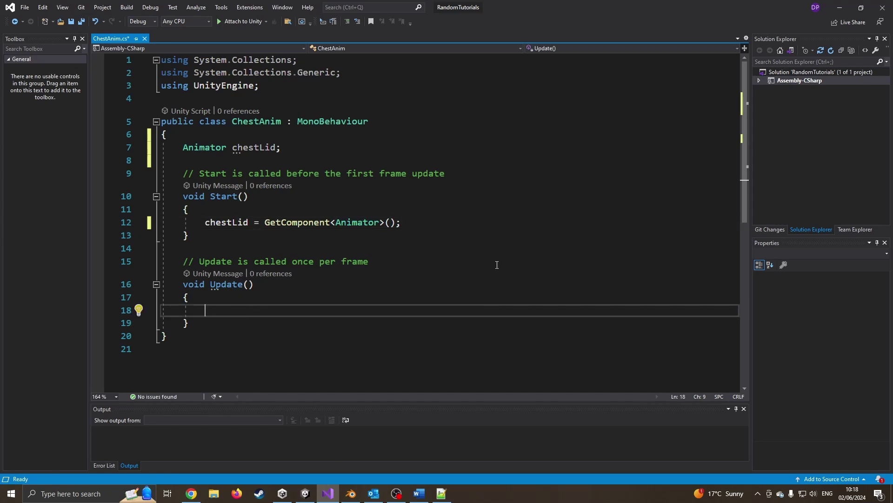
{"action": "type", "text": "if(in"}
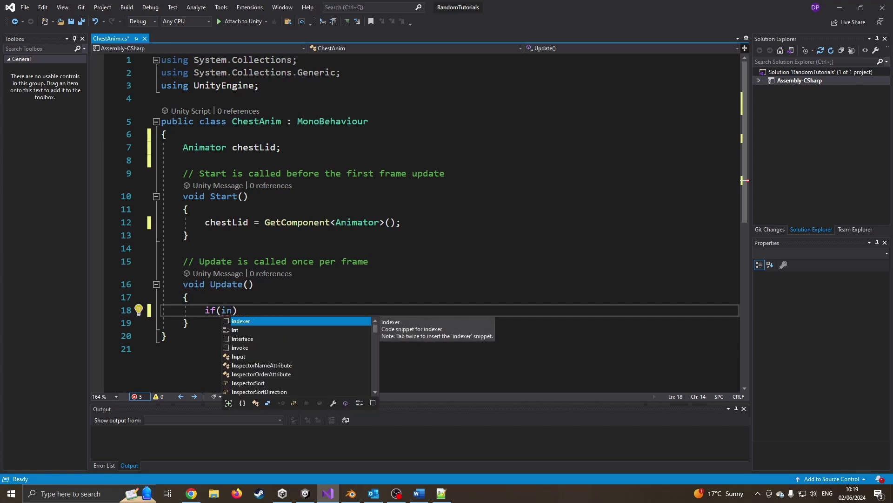
{"action": "type", "text": "put"}
{"action": "key", "text": "Tab"}
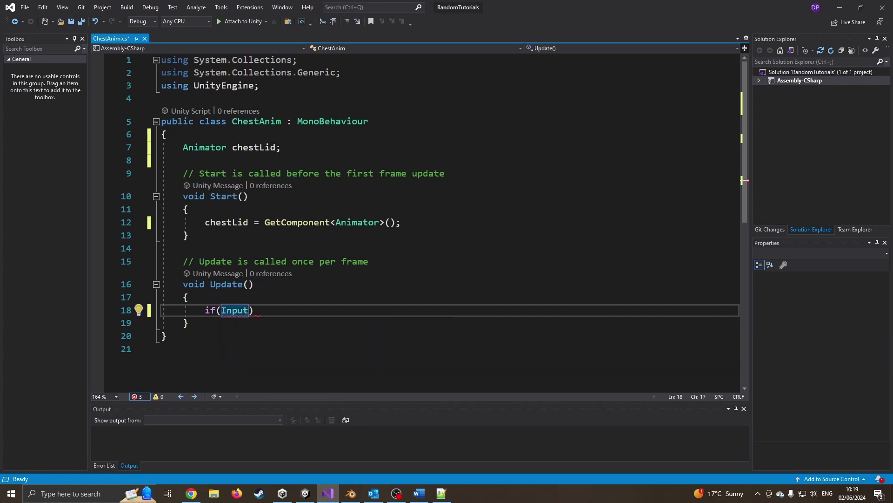
{"action": "type", "text": ".g"}
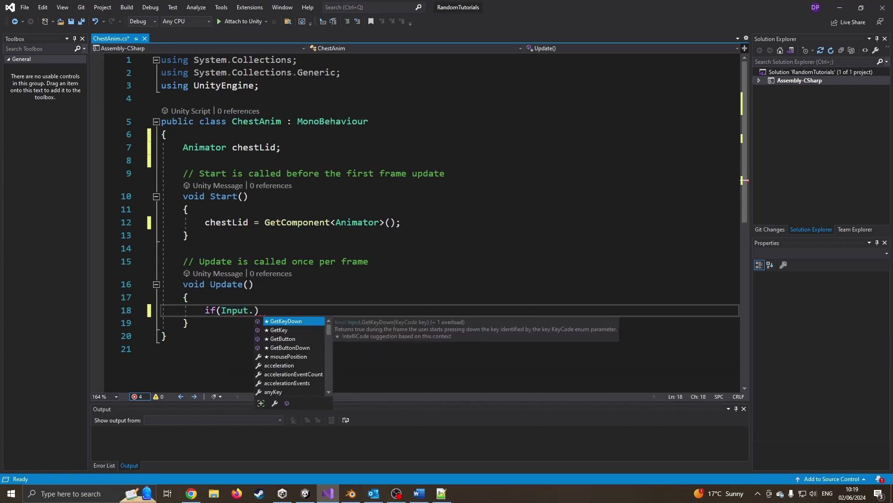
{"action": "key", "text": "BackSpace"}
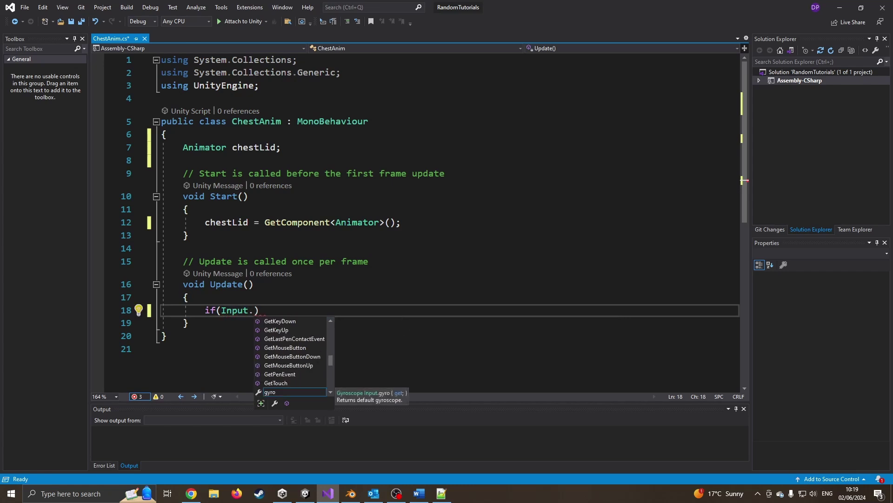
{"action": "double_click", "coordinate": [294, 321]}
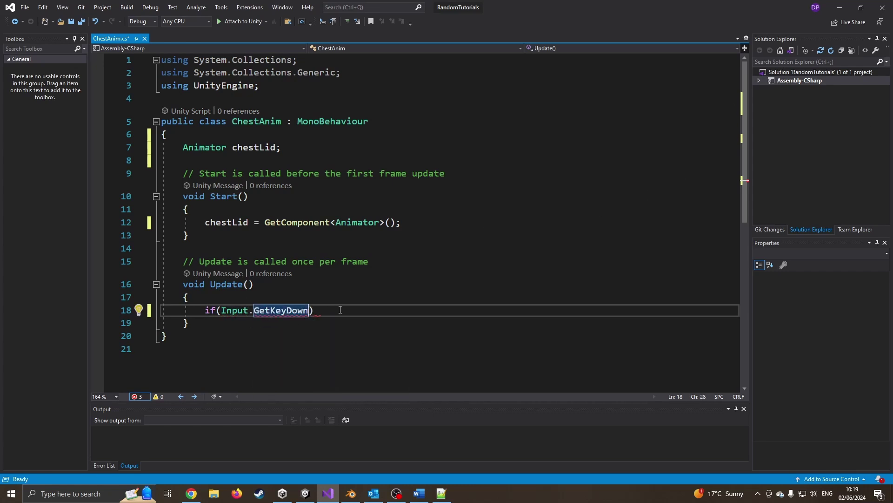
{"action": "type", "text": "("}
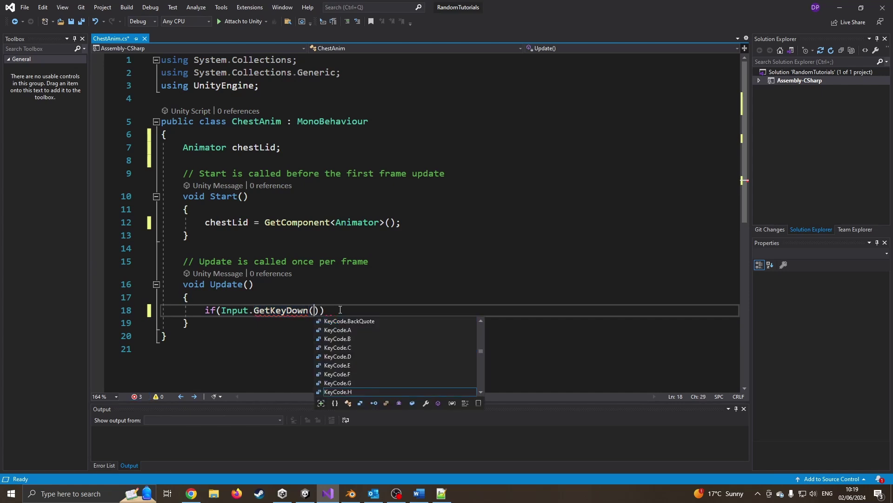
{"action": "type", "text": "key"}
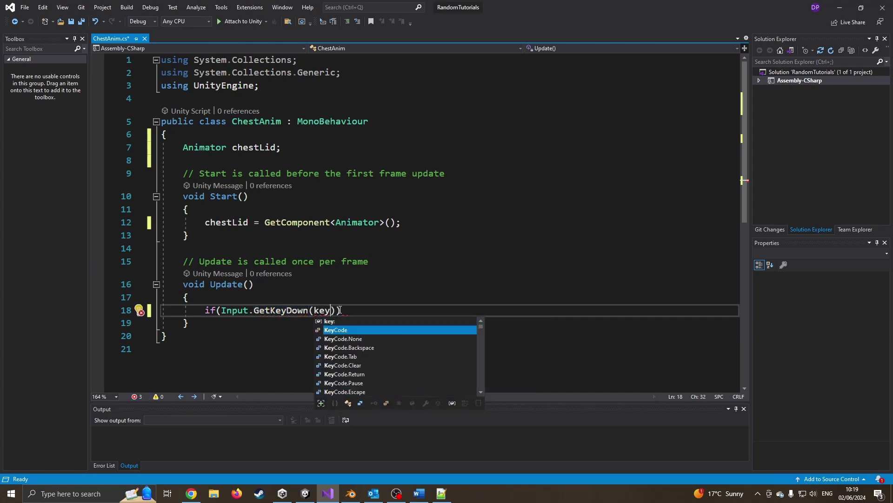
{"action": "type", "text": ".O"}
{"action": "key", "text": "Escape"}
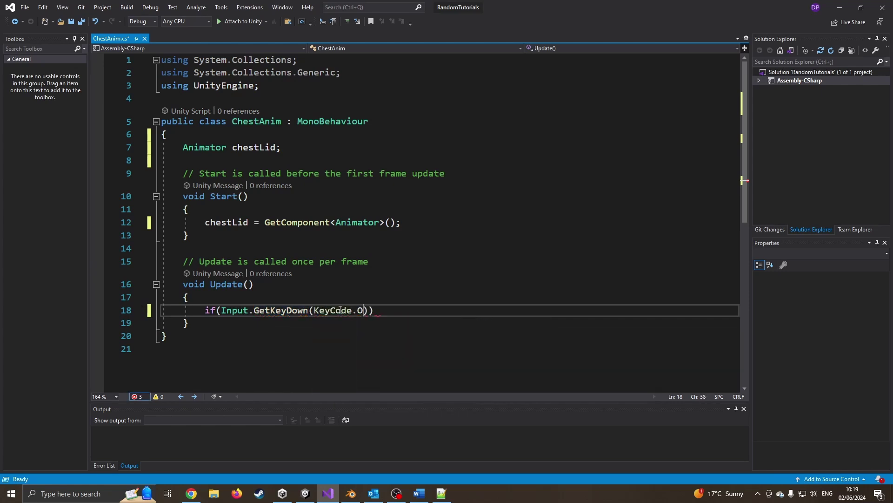
{"action": "key", "text": "End"}
{"action": "key", "text": "Return"}
{"action": "type", "text": "{"}
{"action": "key", "text": "Return"}
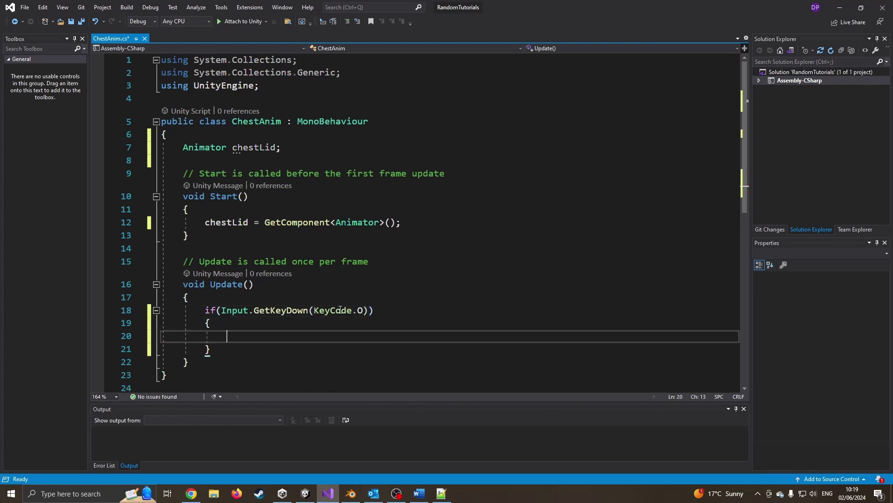
Inside the O-key block, call chestLid.Play("LidOpen");
{"action": "type", "text": "chestLid"}
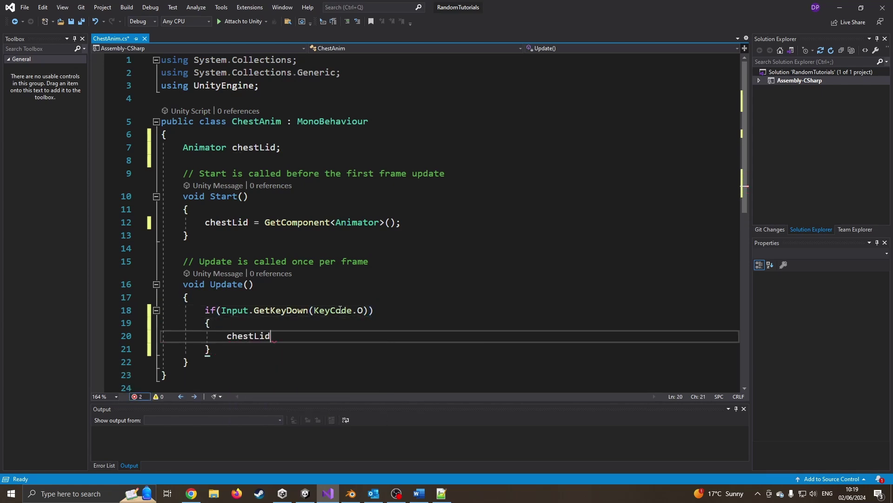
{"action": "type", "text": ".pla"}
{"action": "key", "text": "Down"}
{"action": "key", "text": "Down"}
{"action": "key", "text": "Down"}
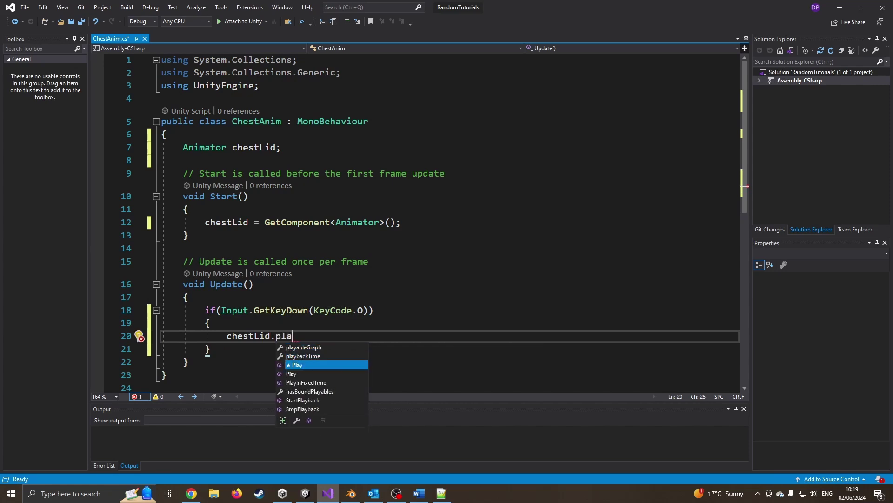
{"action": "key", "text": "Tab"}
{"action": "type", "text": "("}
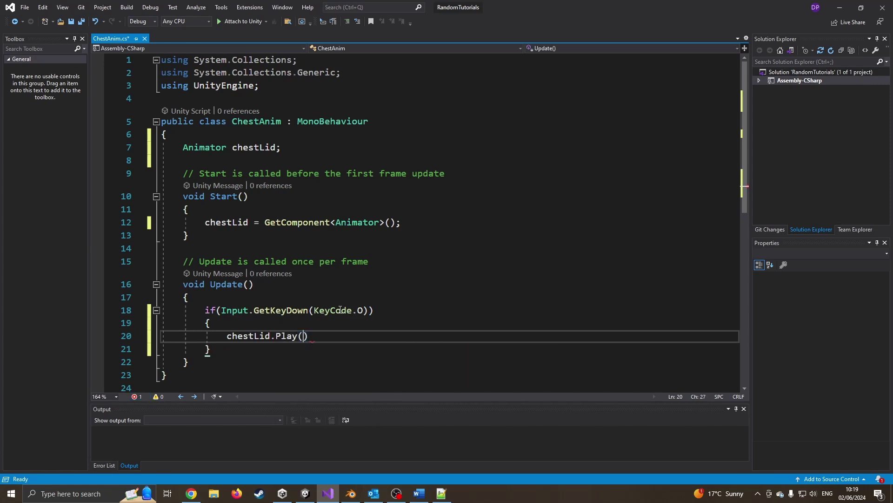
{"action": "left_click", "coordinate": [306, 493]}
{"action": "left_click", "coordinate": [840, 5]}
{"action": "type", "text": "LidIO"}
{"action": "key", "text": "BackSpace"}
{"action": "key", "text": "BackSpace"}
{"action": "type", "text": "Open"}
{"action": "key", "text": "End"}
{"action": "type", "text": ";"}
Duplicate the if block, changing the key to C and the animation to LidClose
{"action": "left_click", "coordinate": [217, 348]}
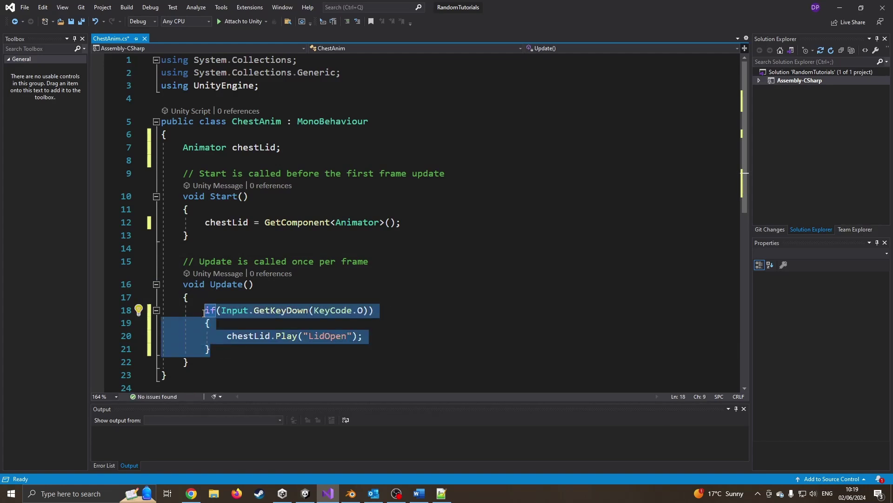
{"action": "key", "text": "Return"}
{"action": "type", "text": "if (Input.GetKeyDown(KeyCode.O)) {     chestLid.Play(\"LidOpen\"); }"}
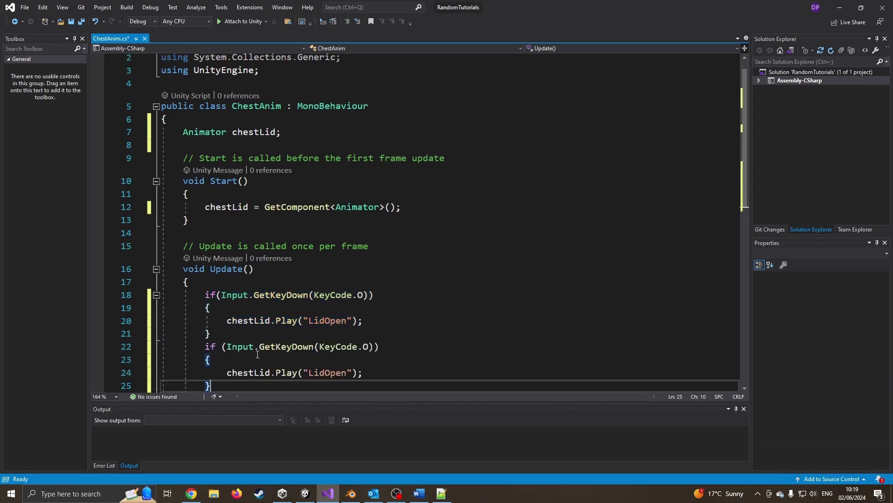
{"action": "double_click", "coordinate": [366, 347]}
{"action": "type", "text": "C"}
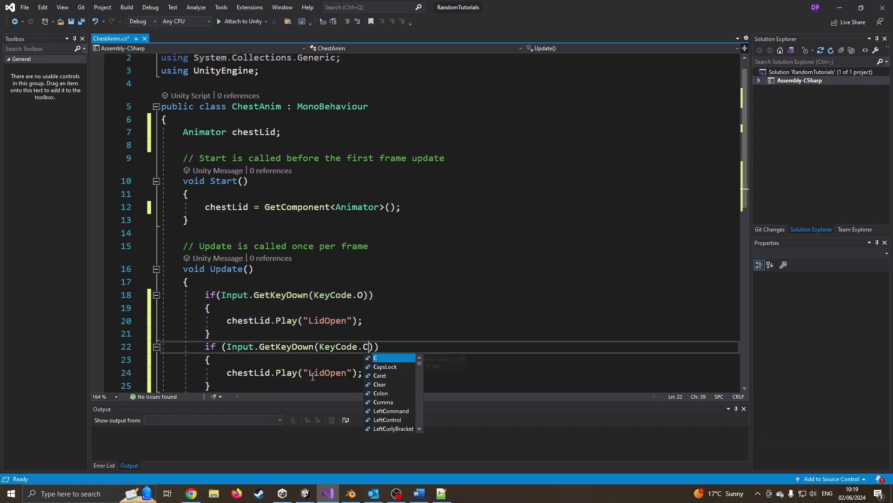
{"action": "left_click", "coordinate": [346, 372]}
{"action": "key", "text": "BackSpace"}
{"action": "key", "text": "BackSpace"}
{"action": "key", "text": "BackSpace"}
{"action": "key", "text": "BackSpace"}
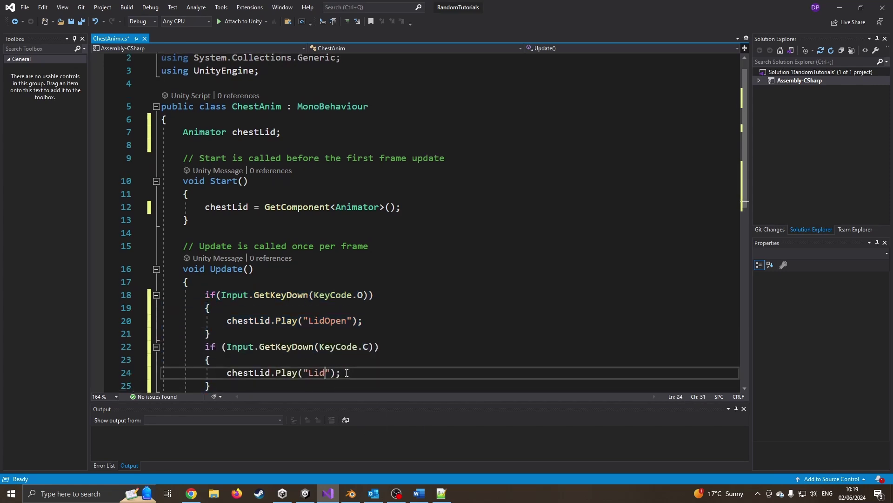
{"action": "type", "text": "Close"}
Save the ChestAnim script and return to the Unity editor
{"action": "left_click", "coordinate": [71, 21]}
{"action": "scroll", "coordinate": [326, 234], "scroll_direction": "down", "scroll_amount": 3}
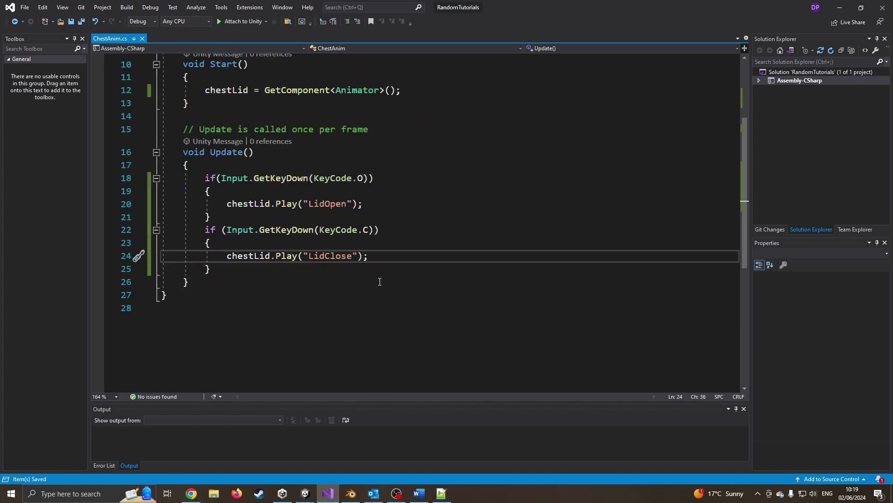
{"action": "mouse_move", "coordinate": [306, 494]}
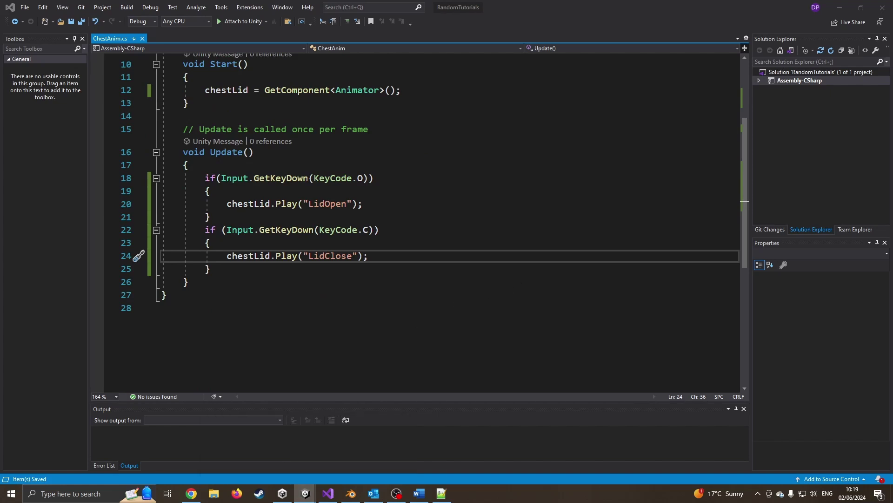
{"action": "key", "text": "alt+Tab"}
After a quick play-mode check, attach the ChestAnim script to LIDHinge
{"action": "left_click", "coordinate": [602, 192]}
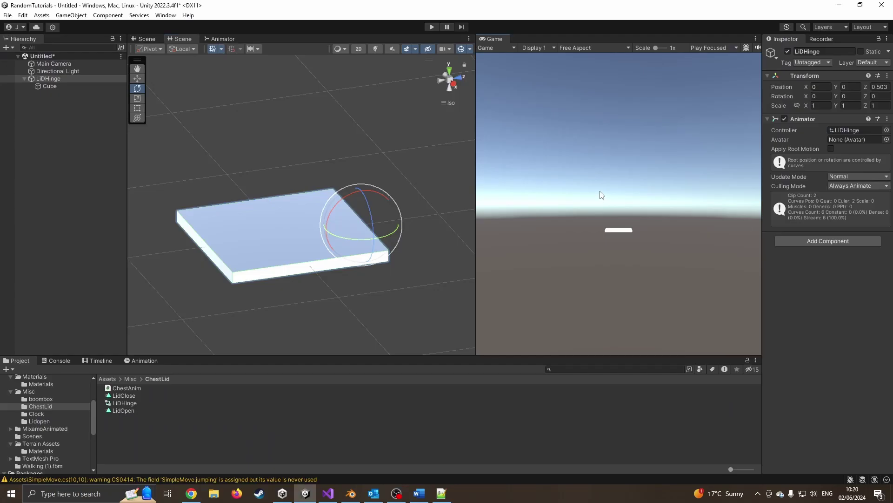
{"action": "left_click", "coordinate": [431, 27]}
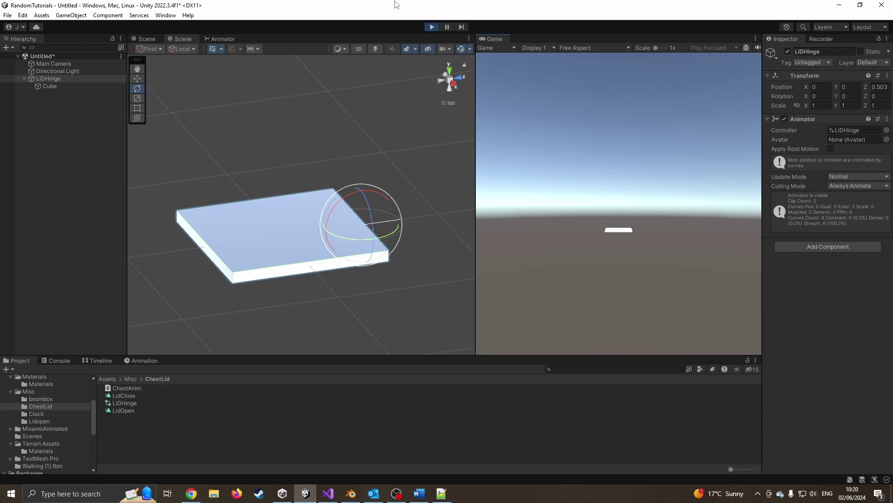
{"action": "left_click", "coordinate": [431, 27]}
{"action": "left_click_drag", "start_coordinate": [127, 388], "coordinate": [818, 344]}
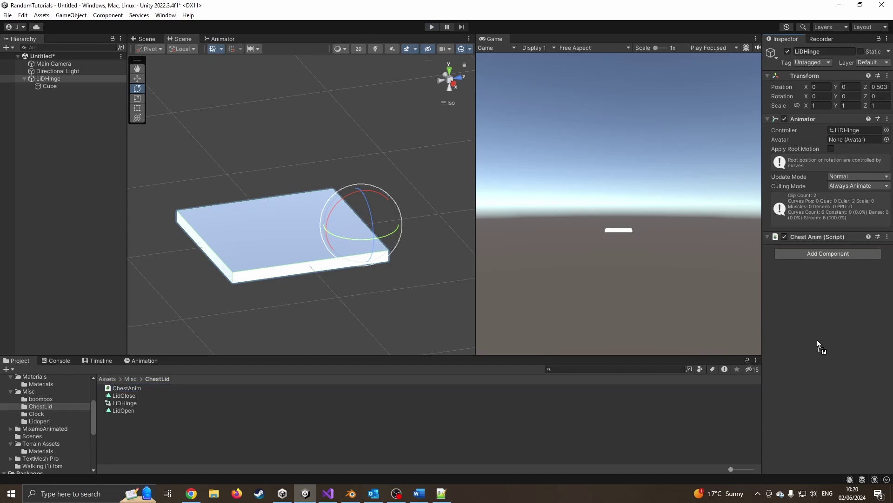
Test in play mode that the lid opens and closes, then go back to the script
{"action": "left_click", "coordinate": [432, 27]}
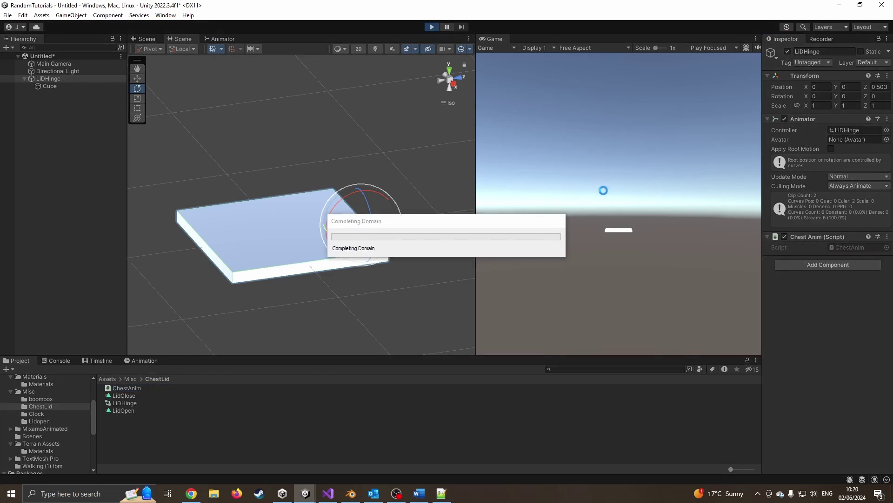
{"action": "left_click", "coordinate": [609, 218]}
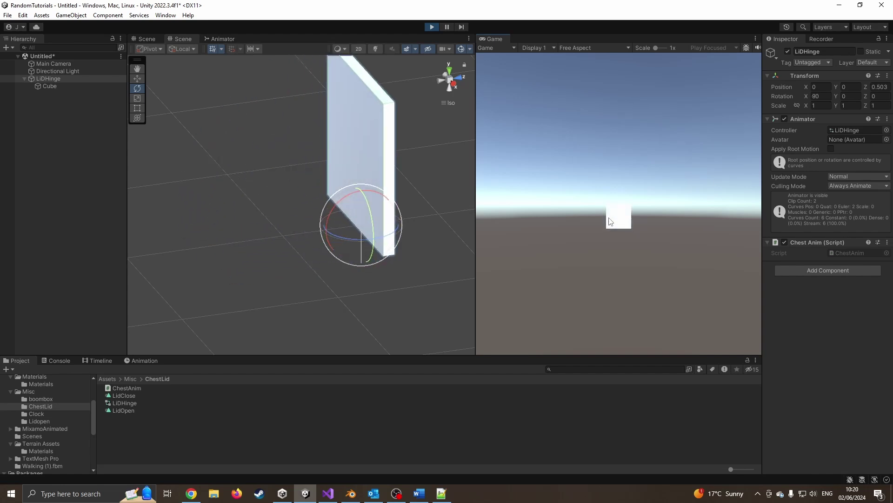
{"action": "left_click", "coordinate": [609, 218]}
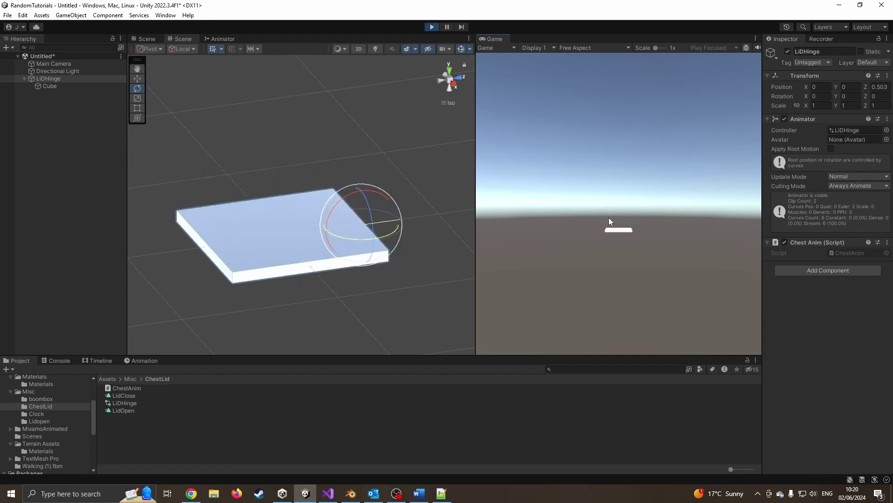
{"action": "left_click", "coordinate": [609, 220]}
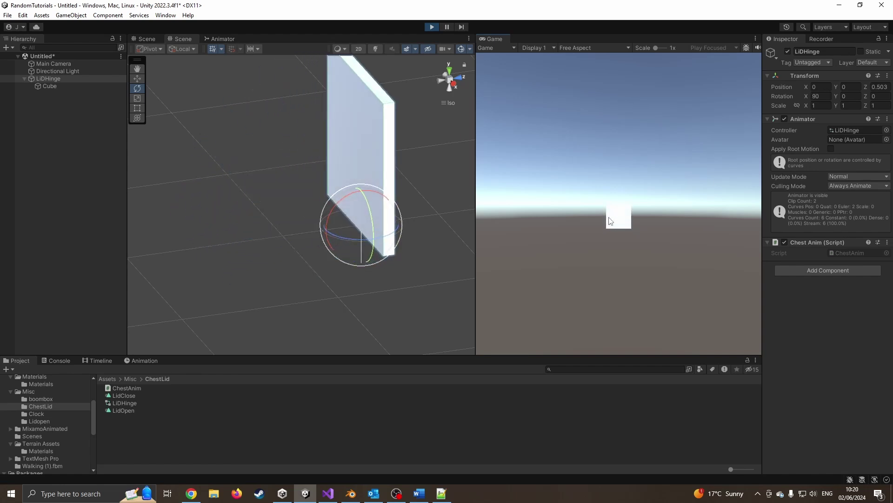
{"action": "left_click", "coordinate": [432, 27]}
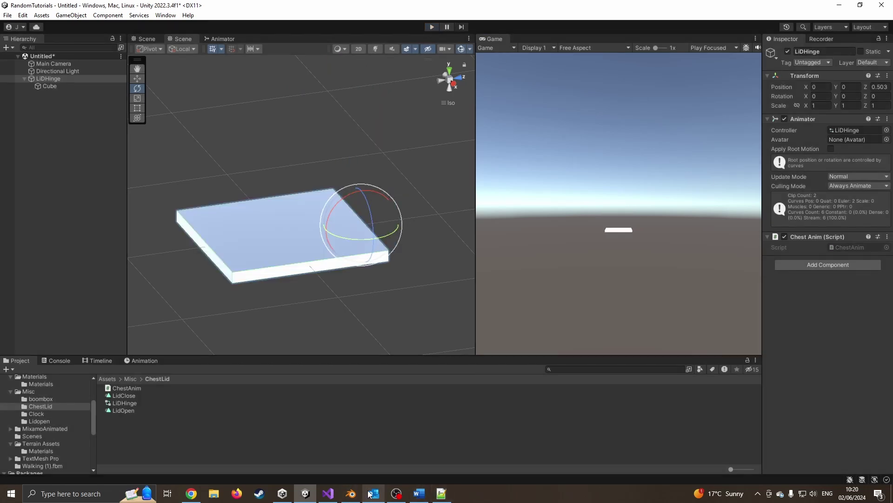
{"action": "mouse_move", "coordinate": [369, 493]}
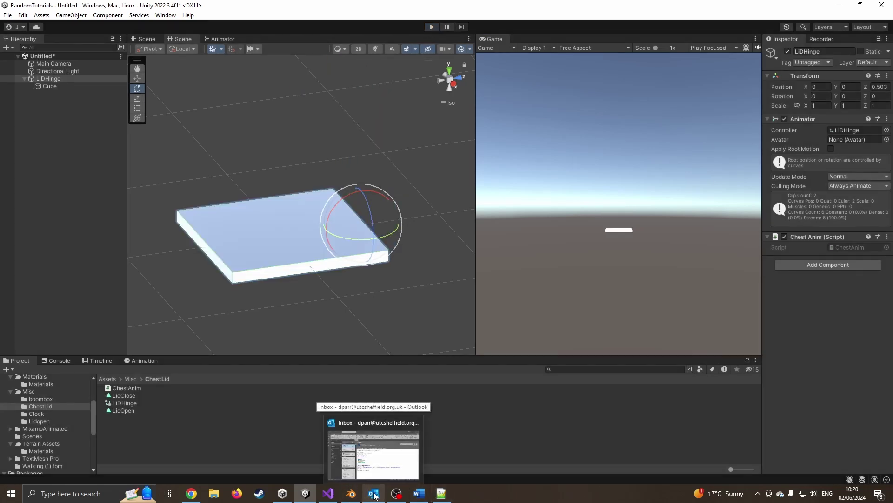
{"action": "left_click", "coordinate": [328, 493]}
Add layer 0 and normalized time 0.1f to the LidOpen and LidClose Play calls, then save
{"action": "left_click", "coordinate": [354, 203]}
{"action": "type", "text": ", 0"}
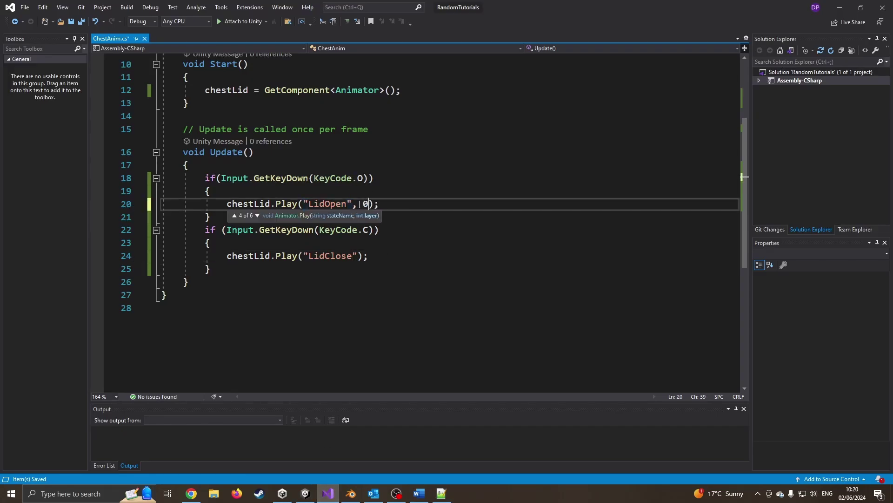
{"action": "type", "text": ", 0"}
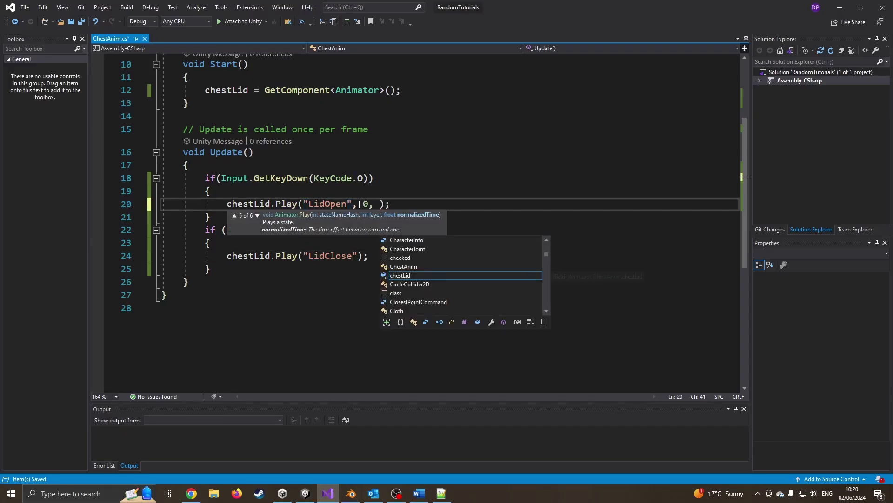
{"action": "type", "text": ".1f"}
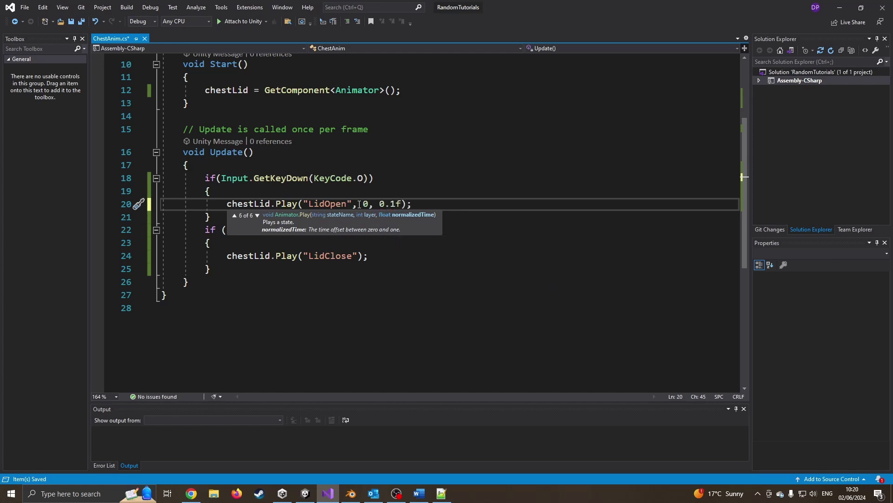
{"action": "key", "text": "shift+Left"}
{"action": "key", "text": "shift+Left"}
{"action": "key", "text": "shift+Left"}
{"action": "key", "text": "shift+Left"}
{"action": "key", "text": "shift+Left"}
{"action": "key", "text": "shift+Left"}
{"action": "key", "text": "shift+Left"}
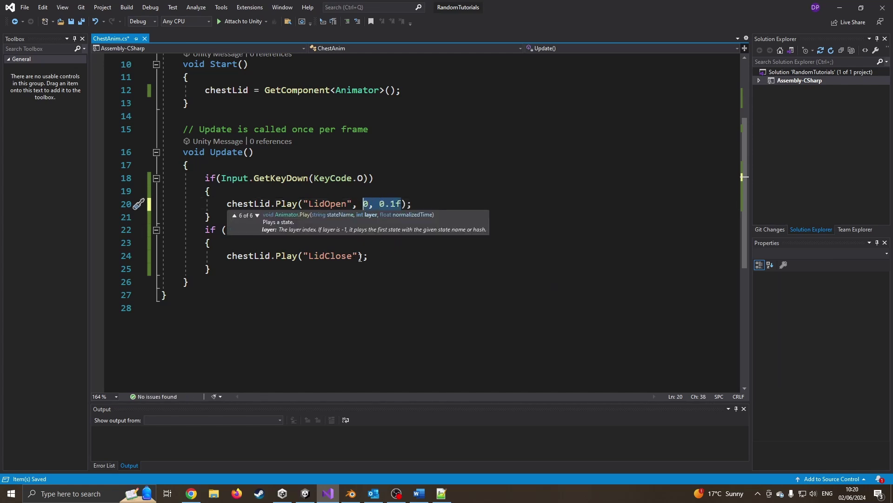
{"action": "key", "text": "ctrl+c"}
{"action": "left_click", "coordinate": [361, 258]}
{"action": "key", "text": "ctrl+v"}
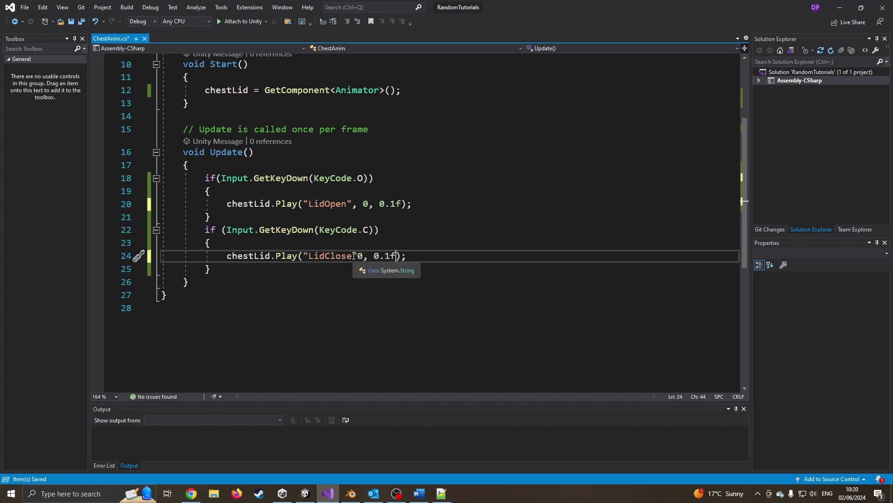
{"action": "left_click", "coordinate": [357, 257]}
{"action": "type", "text": ","}
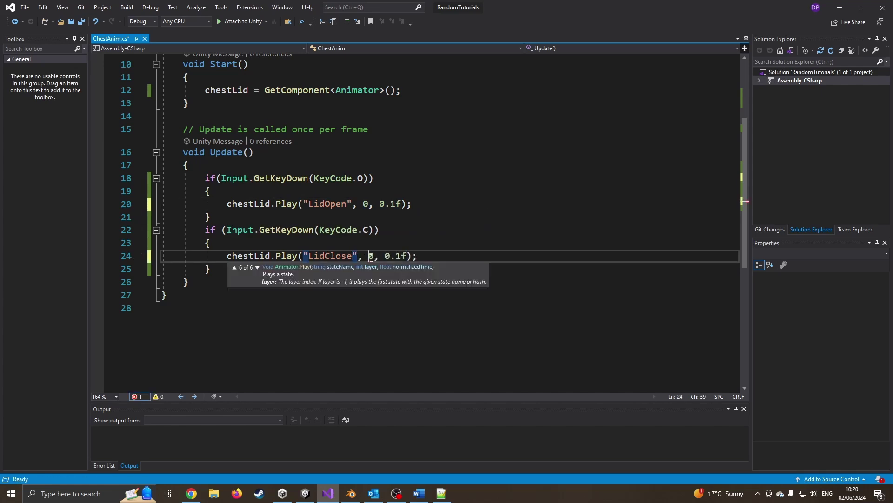
{"action": "key", "text": "End"}
{"action": "key", "text": "ctrl+s"}
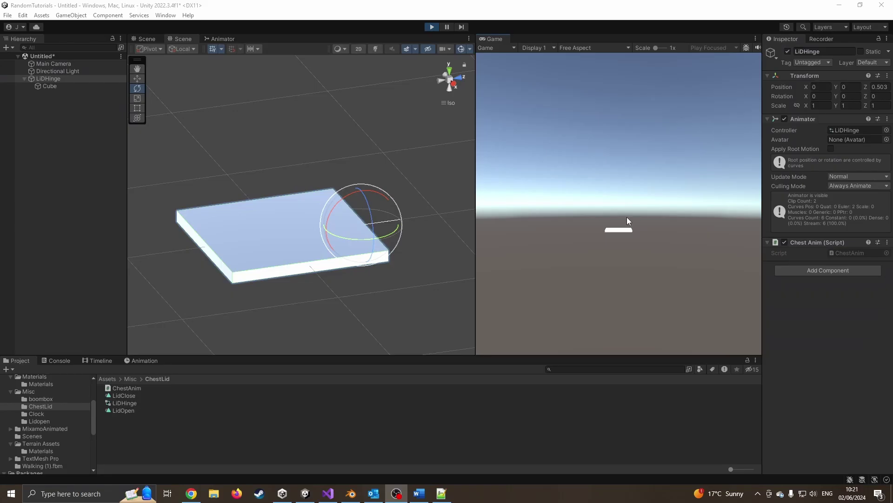
Retest the lid opening and closing in the Game view, then exit play mode
{"action": "left_click", "coordinate": [305, 493]}
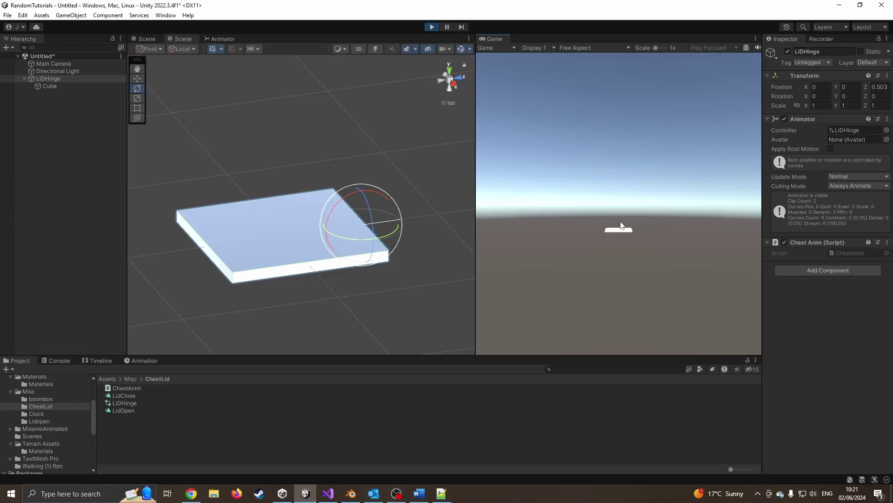
{"action": "left_click", "coordinate": [595, 230]}
{"action": "left_click", "coordinate": [590, 266]}
{"action": "left_click", "coordinate": [437, 26]}
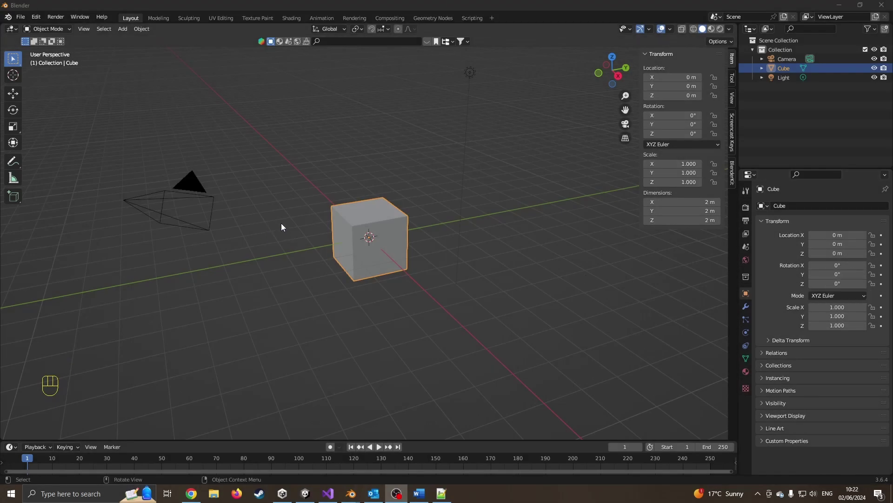
Set the cube's X dimension to 0.8 m
{"action": "middle_click_drag", "start_coordinate": [285, 227], "coordinate": [562, 222]}
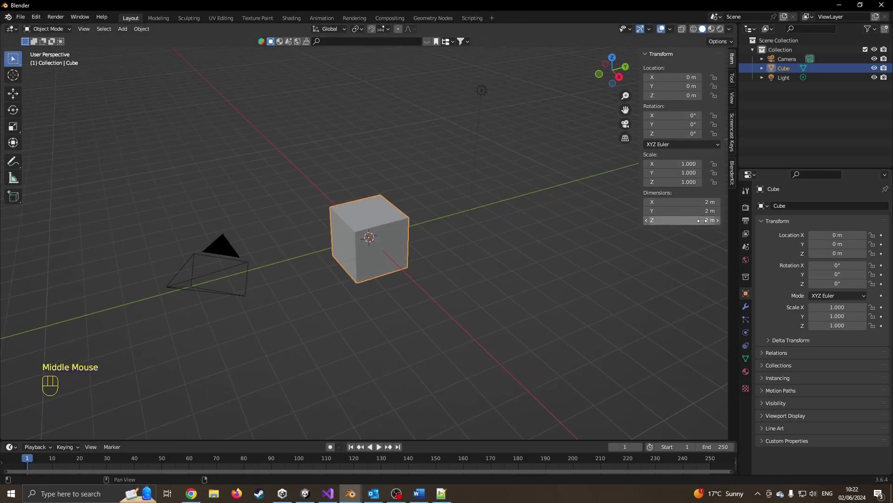
{"action": "scroll", "coordinate": [348, 247], "scroll_direction": "up", "scroll_amount": 3}
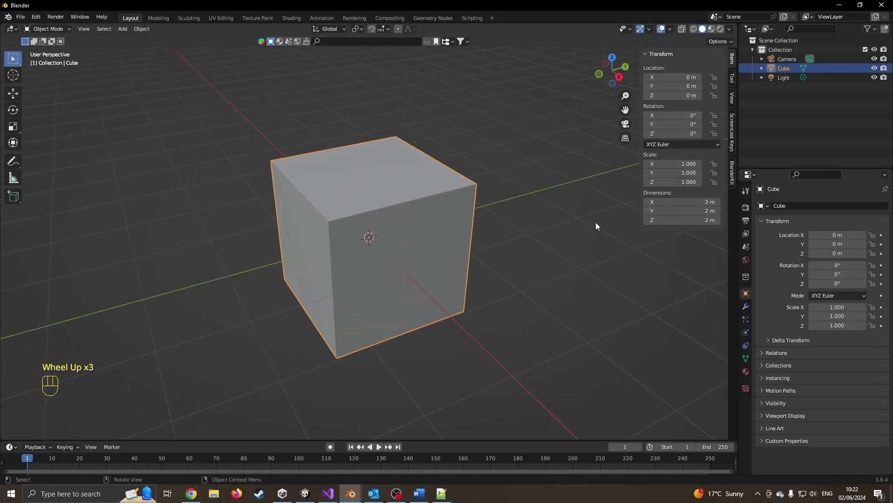
{"action": "left_click", "coordinate": [688, 204]}
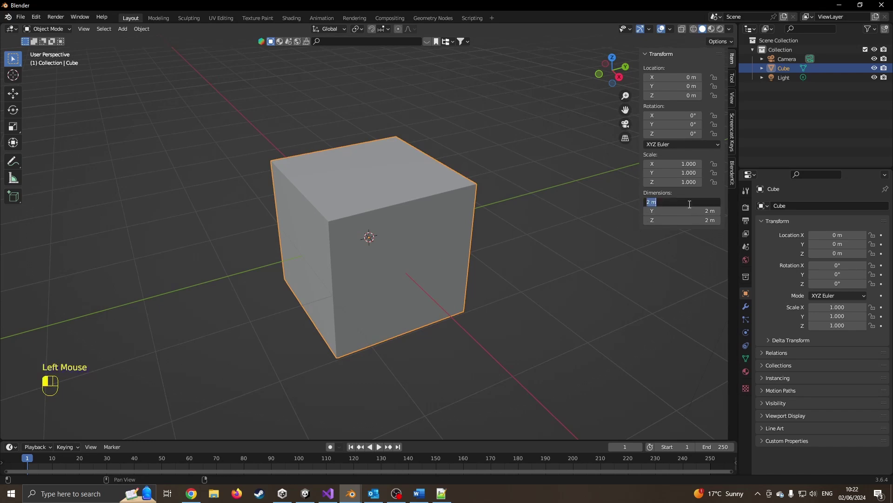
{"action": "key", "text": "BackSpace"}
{"action": "type", "text": ".8"}
{"action": "key", "text": "Return"}
Set the cube's Y dimension to 0.6 m and its Z dimension to 0.8 m
{"action": "left_click", "coordinate": [689, 211]}
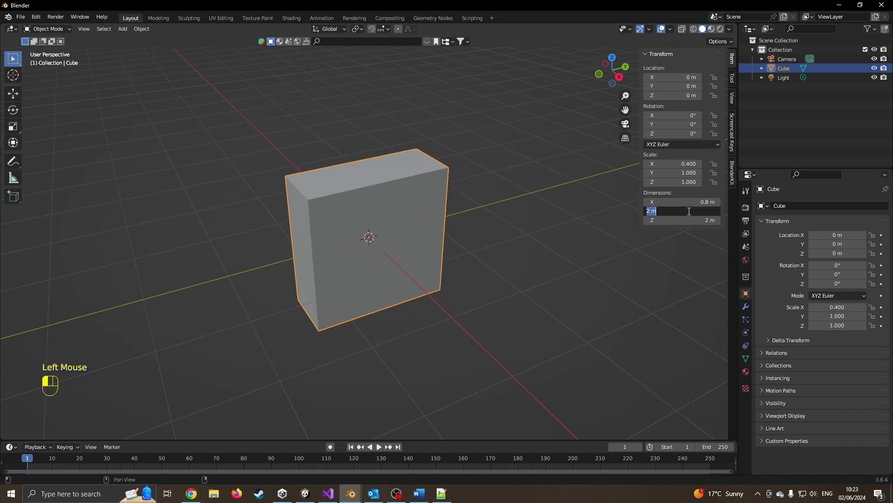
{"action": "key", "text": "BackSpace"}
{"action": "type", "text": ".8"}
{"action": "key", "text": "Return"}
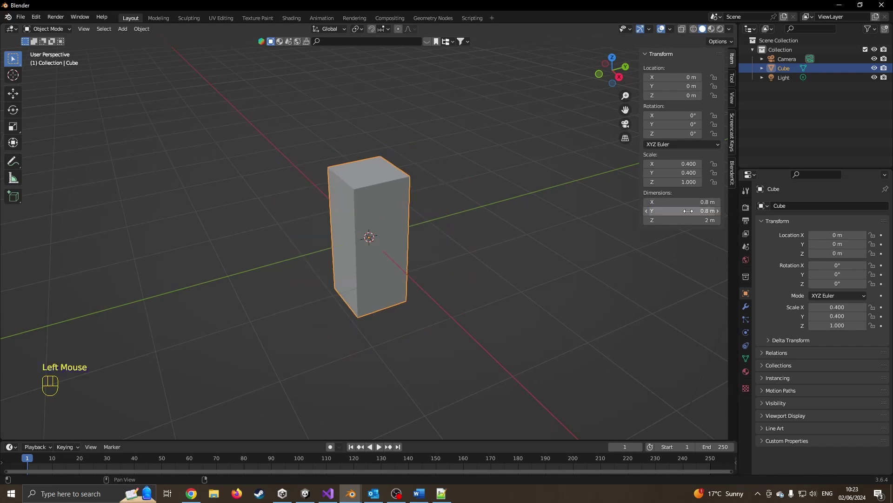
{"action": "left_click", "coordinate": [680, 211]}
{"action": "key", "text": "BackSpace"}
{"action": "type", "text": ".60"}
{"action": "key", "text": "Return"}
{"action": "left_click", "coordinate": [699, 219]}
{"action": "key", "text": "BackSpace"}
{"action": "type", "text": ".8"}
{"action": "key", "text": "Return"}
{"action": "middle_click_drag", "start_coordinate": [388, 264], "coordinate": [335, 219]}
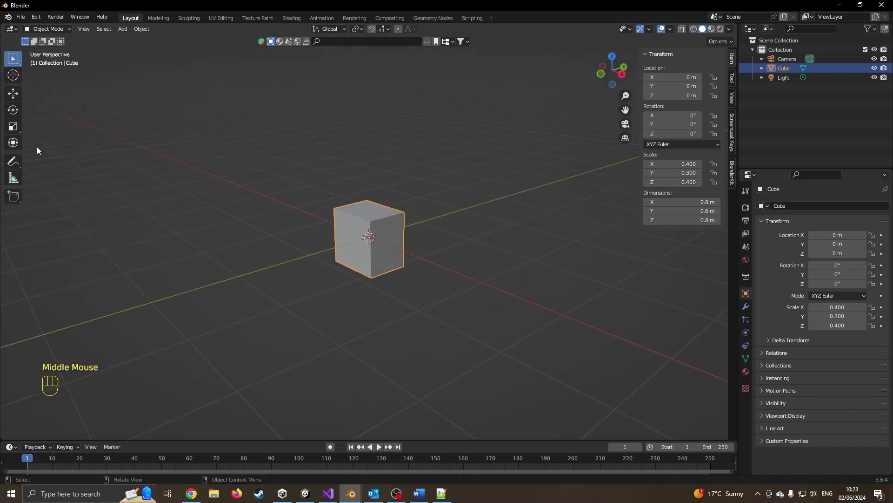
Flatten the cube along its height to about 0.584 m
{"action": "left_click", "coordinate": [13, 126]}
{"action": "left_click_drag", "start_coordinate": [369, 200], "coordinate": [367, 214]}
{"action": "scroll", "coordinate": [350, 242], "scroll_direction": "up", "scroll_amount": 4}
Add a cylinder and turn it onto its side, viewed from the right
{"action": "left_click", "coordinate": [495, 265]}
{"action": "key", "text": "Tab"}
{"action": "key", "text": "KP_3"}
{"action": "key", "text": "KP_Enter"}
{"action": "key", "text": "s"}
{"action": "middle_click_drag", "start_coordinate": [433, 286], "coordinate": [329, 238]}
{"action": "key", "text": "KP_3"}
{"action": "scroll", "coordinate": [378, 263], "scroll_direction": "down", "scroll_amount": 2}
Scale the cylinder along Y to fit the box's width
{"action": "key", "text": "s"}
{"action": "scroll", "coordinate": [391, 239], "scroll_direction": "up", "scroll_amount": 3}
{"action": "key", "text": "KP_3"}
{"action": "key", "text": "y"}
{"action": "left_click", "coordinate": [467, 243]}
{"action": "mouse_move", "coordinate": [466, 242]}
{"action": "middle_mouse_down"}
{"action": "mouse_move", "coordinate": [441, 208]}
{"action": "mouse_move", "coordinate": [411, 250]}
{"action": "mouse_move", "coordinate": [458, 240]}
{"action": "middle_mouse_up"}
{"action": "key", "text": "ctrl+z"}
Delete the cylinder's lower vertices, fill the open face, and add a 0.04 m Solidify modifier
{"action": "key", "text": "Tab"}
{"action": "key", "text": "KP_3"}
{"action": "key", "text": "Delete"}
{"action": "key", "text": "f"}
{"action": "left_click", "coordinate": [746, 306]}
Raise the box's bottom face so the body sits under the lid
{"action": "key", "text": "Tab"}
{"action": "key", "text": "Tab"}
{"action": "left_click", "coordinate": [393, 274]}
{"action": "key", "text": "Tab"}
{"action": "left_click", "coordinate": [13, 93]}
{"action": "left_click_drag", "start_coordinate": [369, 260], "coordinate": [392, 249]}
{"action": "key", "text": "Tab"}
{"action": "middle_click_drag", "start_coordinate": [490, 219], "coordinate": [411, 113]}
Check the lid from top and side in solid shading, trying and undoing a rotation
{"action": "left_click", "coordinate": [398, 158]}
{"action": "scroll", "coordinate": [437, 155], "scroll_direction": "up", "scroll_amount": 2}
{"action": "key", "text": "KP_7"}
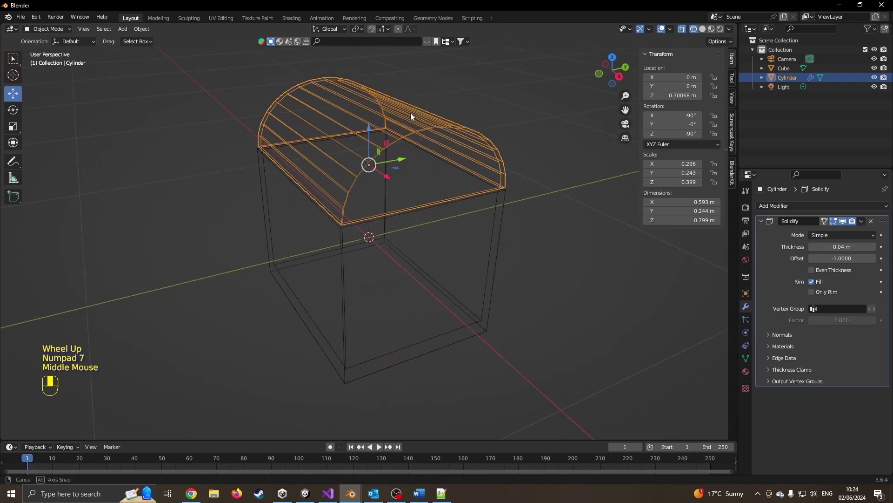
{"action": "left_click", "coordinate": [702, 29]}
{"action": "key", "text": "KP_3"}
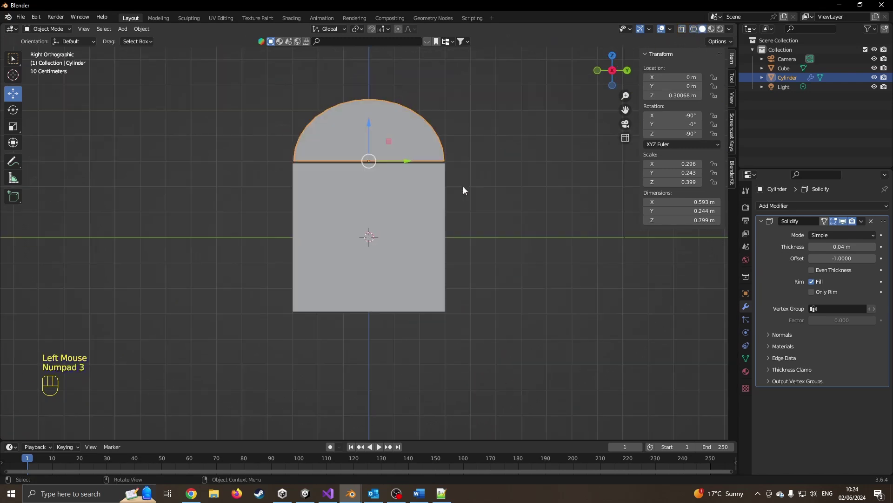
{"action": "middle_click_drag", "start_coordinate": [464, 189], "coordinate": [454, 259]}
{"action": "key", "text": "r"}
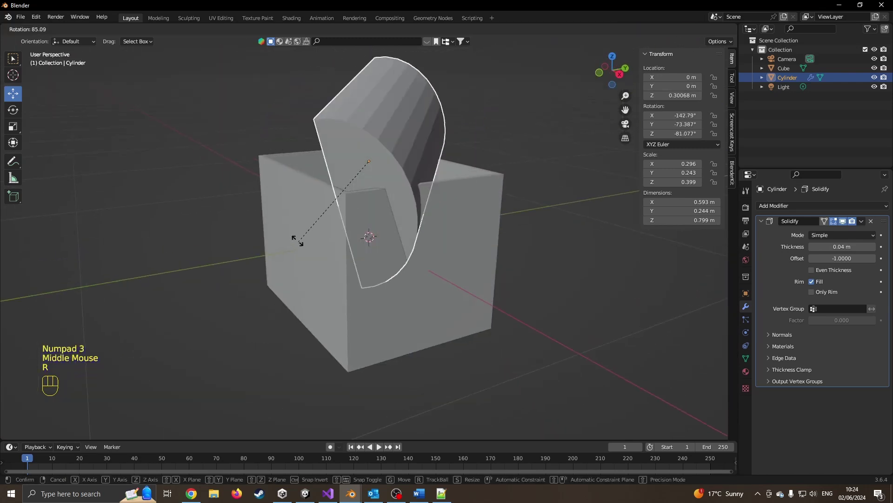
{"action": "left_click", "coordinate": [474, 201]}
{"action": "key", "text": "ctrl+z"}
{"action": "middle_click_drag", "start_coordinate": [474, 199], "coordinate": [473, 205]}
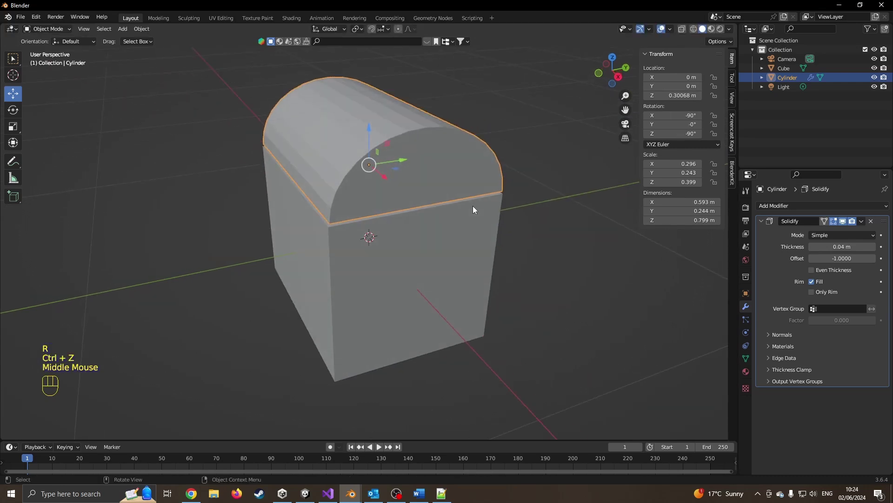
{"action": "key", "text": "KP_7"}
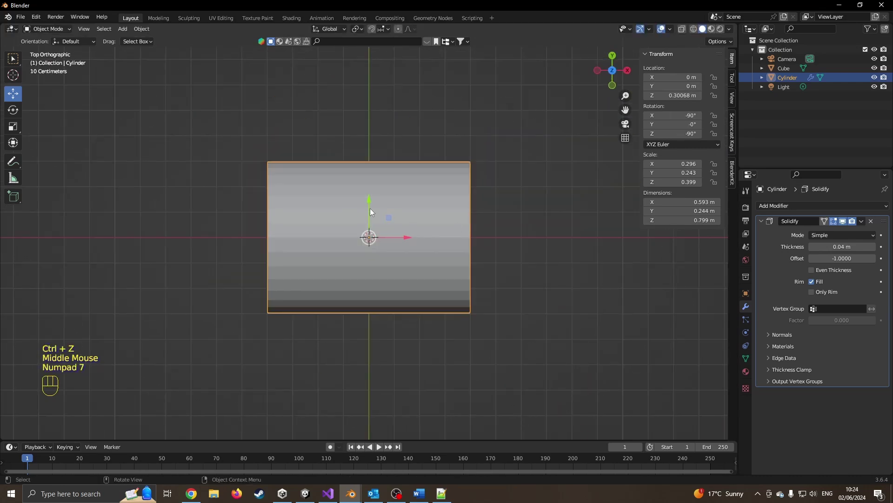
Slide the whole lid mesh so its back edge lies on the object origin
{"action": "key", "text": "Tab"}
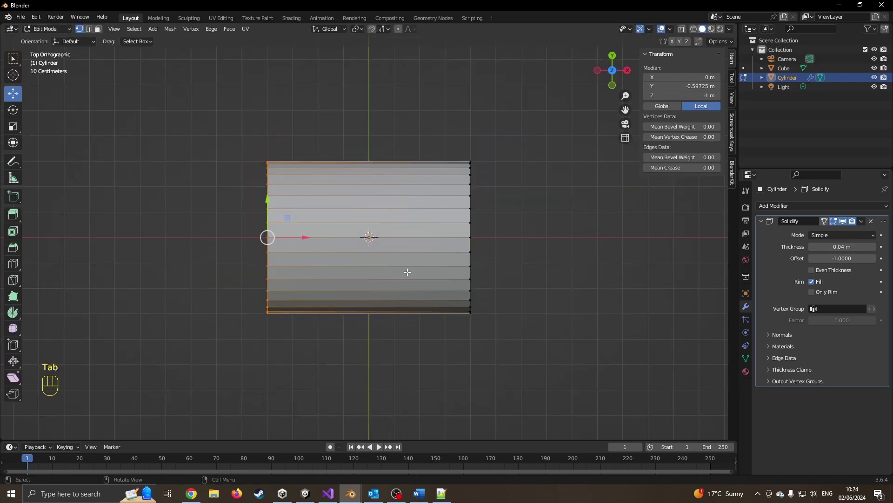
{"action": "key", "text": "a"}
{"action": "left_click_drag", "start_coordinate": [370, 199], "coordinate": [375, 278]}
{"action": "middle_click_drag", "start_coordinate": [375, 278], "coordinate": [409, 183]}
{"action": "scroll", "coordinate": [409, 183], "scroll_direction": "down", "scroll_amount": 1}
{"action": "key", "text": "Tab"}
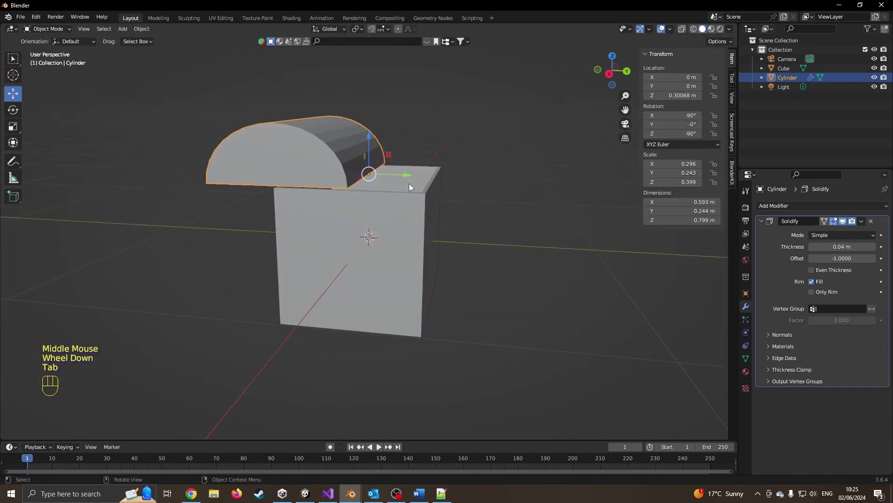
Test the lid hinge rotation, cancel it, and move the lid back to Y 0.29452 m
{"action": "key", "text": "KP_3"}
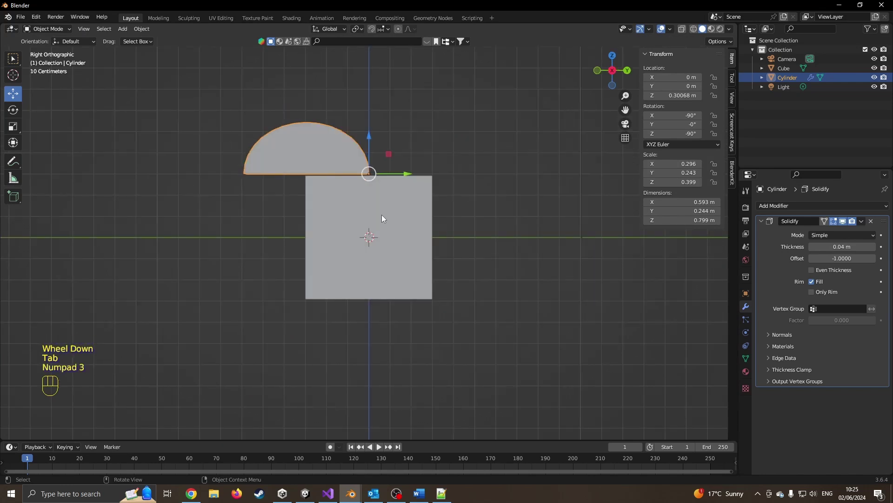
{"action": "key", "text": "r"}
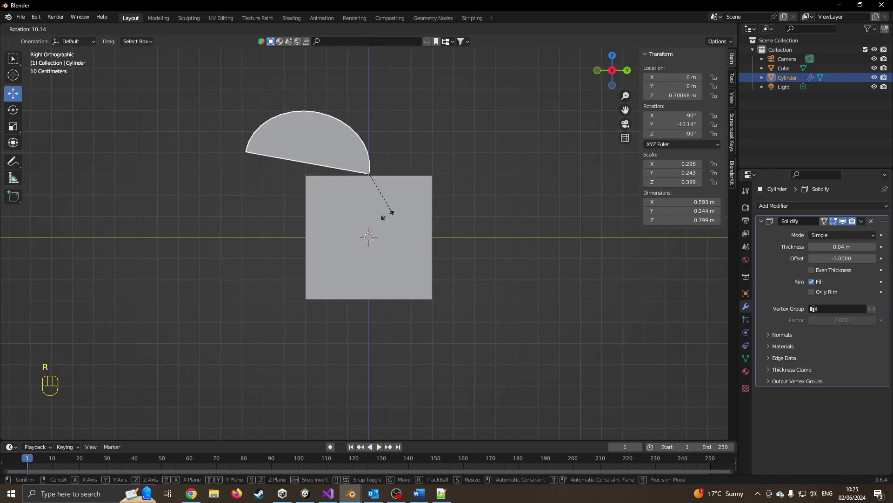
{"action": "right_click", "coordinate": [377, 236]}
{"action": "key", "text": "Escape"}
{"action": "key", "text": "ctrl+z"}
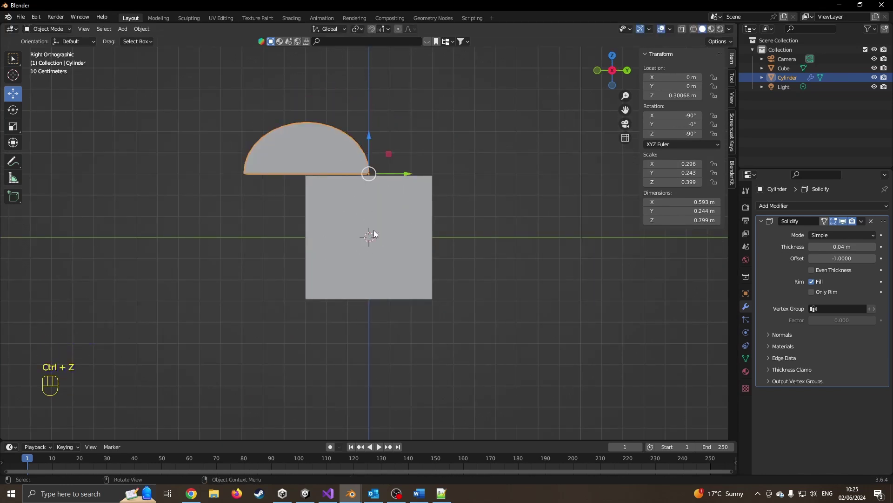
{"action": "left_click_drag", "start_coordinate": [409, 173], "coordinate": [474, 175]}
{"action": "middle_click_drag", "start_coordinate": [474, 174], "coordinate": [575, 208]}
Give the lid and box a brown Material.001 and preview materials in the viewport
{"action": "left_click", "coordinate": [746, 371]}
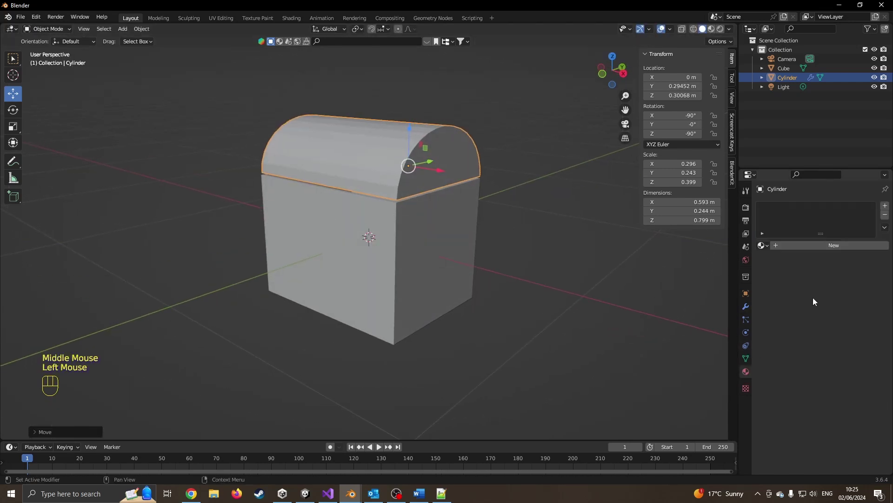
{"action": "left_click", "coordinate": [831, 245]}
{"action": "left_click", "coordinate": [847, 344]}
{"action": "left_click", "coordinate": [829, 255]}
{"action": "left_click", "coordinate": [326, 261]}
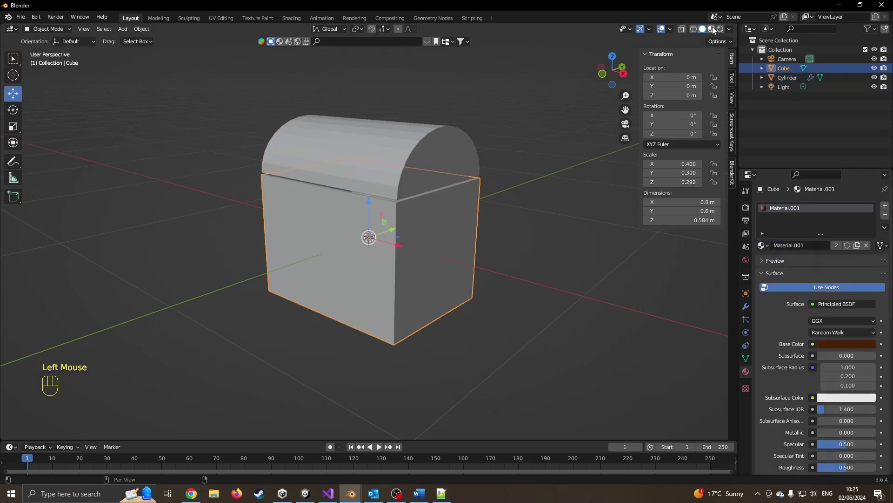
{"action": "left_click", "coordinate": [712, 29]}
{"action": "scroll", "coordinate": [490, 184], "scroll_direction": "down", "scroll_amount": 1}
{"action": "scroll", "coordinate": [491, 185], "scroll_direction": "up", "scroll_amount": 2}
{"action": "mouse_move", "coordinate": [490, 184]}
{"action": "middle_mouse_down", "text": "shift"}
{"action": "mouse_move", "coordinate": [340, 188]}
{"action": "mouse_move", "coordinate": [402, 201]}
{"action": "middle_mouse_up", "text": "shift"}
Add a small cube latch to the lid with a yellow Material.002
{"action": "left_click", "coordinate": [339, 190]}
{"action": "key", "text": "Tab"}
{"action": "key", "text": "shift+a"}
{"action": "left_click", "coordinate": [339, 201]}
{"action": "key", "text": "KP_3"}
{"action": "key", "text": "s"}
{"action": "left_click", "coordinate": [885, 205]}
{"action": "left_click", "coordinate": [812, 259]}
{"action": "left_click", "coordinate": [786, 274]}
{"action": "key", "text": "Tab"}
Select both lid and box and open the FBX export in Misc\ChestLid
{"action": "middle_click_drag", "start_coordinate": [326, 140], "coordinate": [411, 184]}
{"action": "scroll", "coordinate": [309, 95], "scroll_direction": "down", "scroll_amount": 4}
{"action": "left_click", "coordinate": [372, 275], "text": "shift"}
{"action": "left_click", "coordinate": [20, 17]}
{"action": "left_click", "coordinate": [125, 154]}
{"action": "double_click", "coordinate": [435, 178]}
{"action": "double_click", "coordinate": [422, 172]}
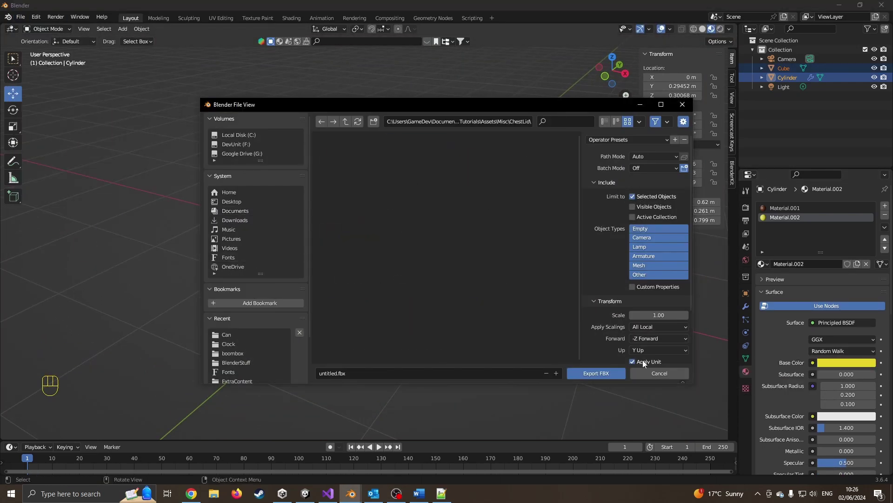
Export the selected lid and box as FBX into ChestLid, then minimize Blender
{"action": "left_click", "coordinate": [595, 375]}
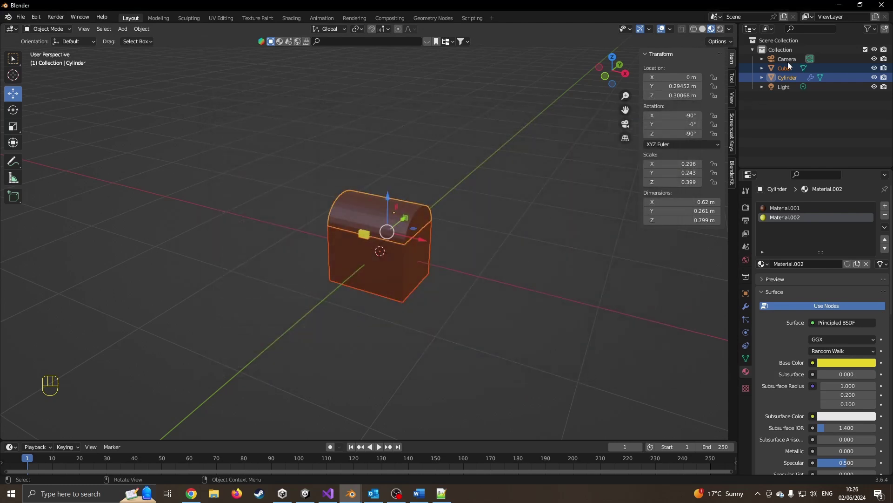
{"action": "left_click", "coordinate": [837, 7]}
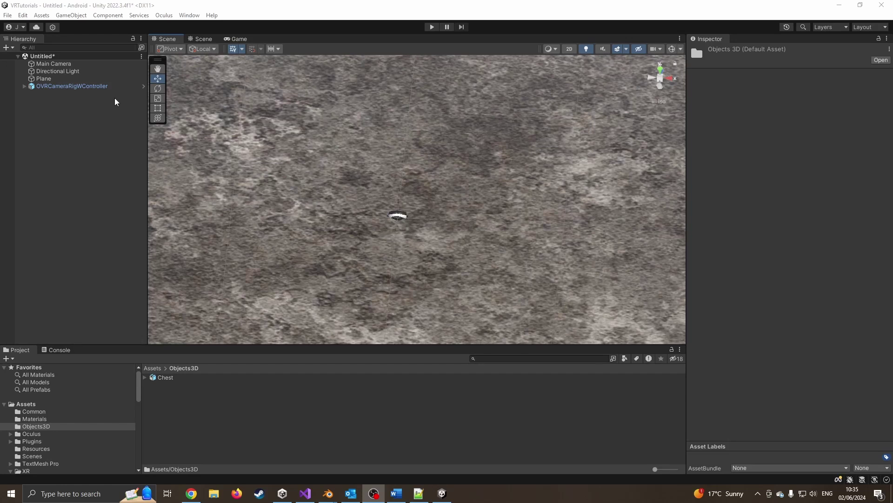
Review the Hierarchy objects, then drag the Chest model from Objects3D onto the stone plane
{"action": "left_click", "coordinate": [70, 64]}
{"action": "left_click", "coordinate": [70, 72]}
{"action": "left_click", "coordinate": [65, 79]}
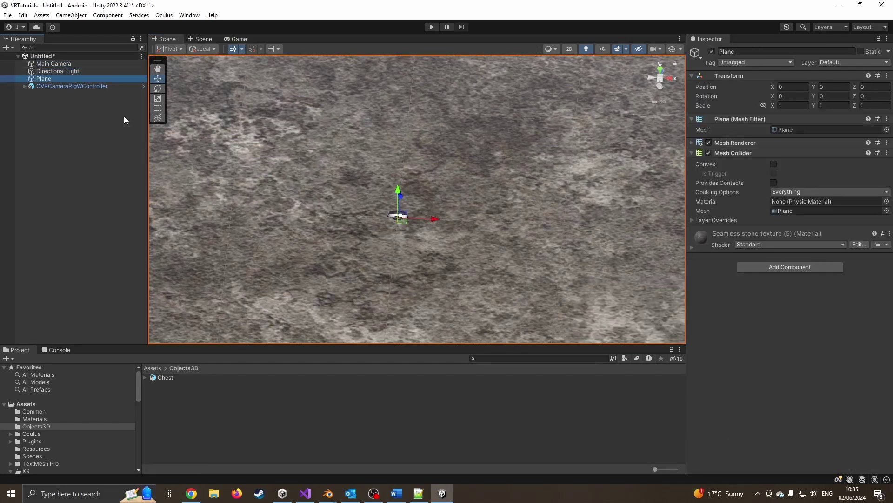
{"action": "scroll", "coordinate": [321, 202], "scroll_direction": "down", "scroll_amount": 5}
{"action": "scroll", "coordinate": [324, 205], "scroll_direction": "up", "scroll_amount": 4}
{"action": "scroll", "coordinate": [324, 208], "scroll_direction": "up", "scroll_amount": 2}
{"action": "left_click", "coordinate": [68, 86]}
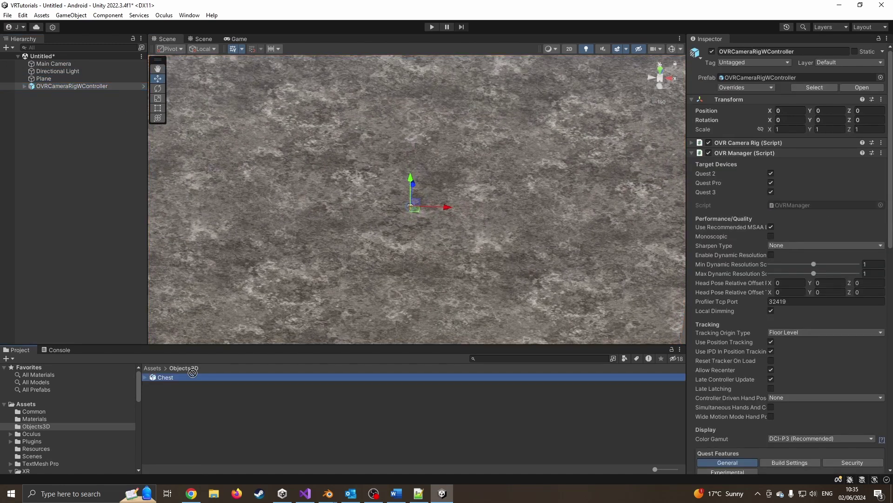
{"action": "left_click_drag", "start_coordinate": [215, 363], "coordinate": [370, 204]}
Rotate the Chest to a Y rotation of 90
{"action": "left_click", "coordinate": [660, 70]}
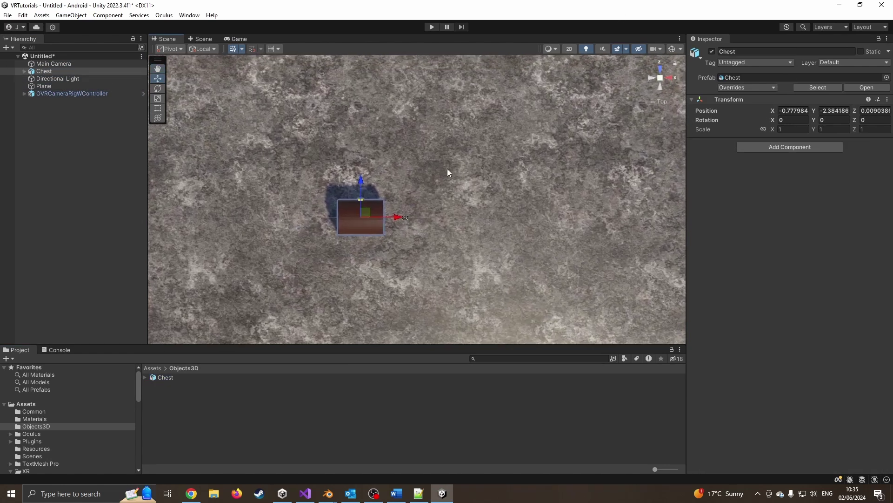
{"action": "left_click", "coordinate": [157, 89]}
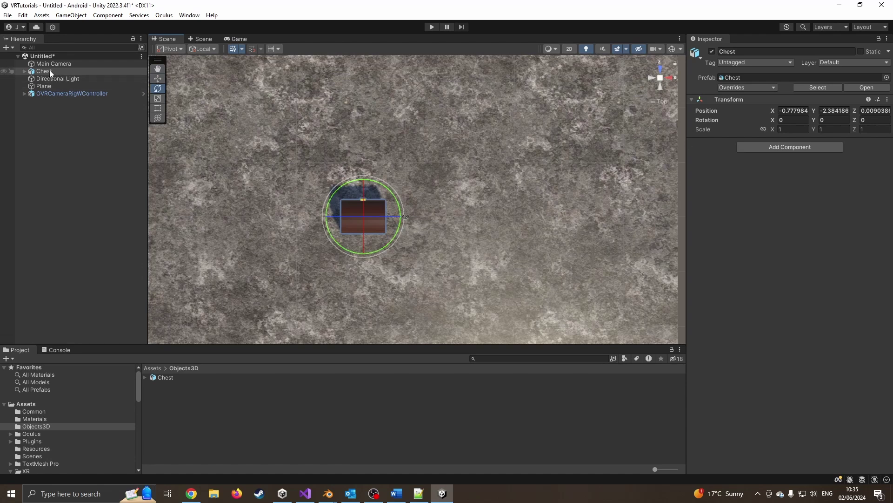
{"action": "left_click_drag", "start_coordinate": [400, 240], "coordinate": [257, 261]}
{"action": "left_click", "coordinate": [834, 120]}
{"action": "type", "text": "90"}
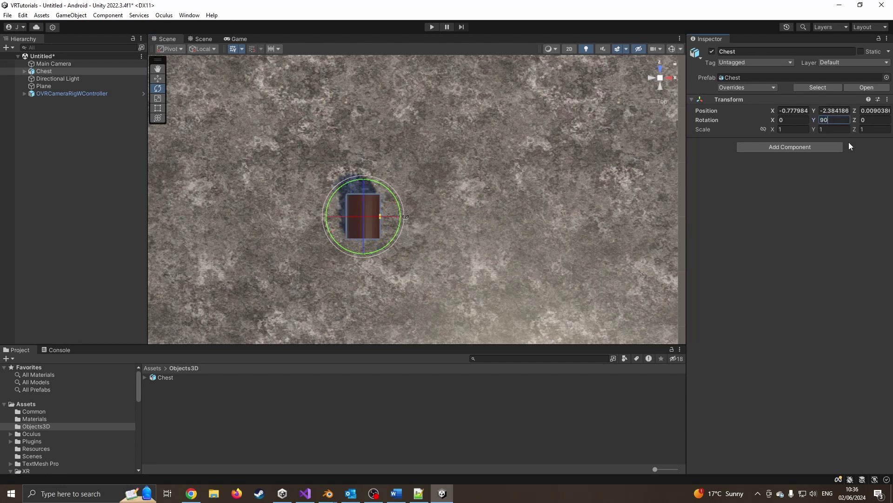
{"action": "left_click_drag", "start_coordinate": [520, 210], "coordinate": [390, 195], "text": "alt"}
{"action": "scroll", "coordinate": [390, 194], "scroll_direction": "up", "scroll_amount": 5}
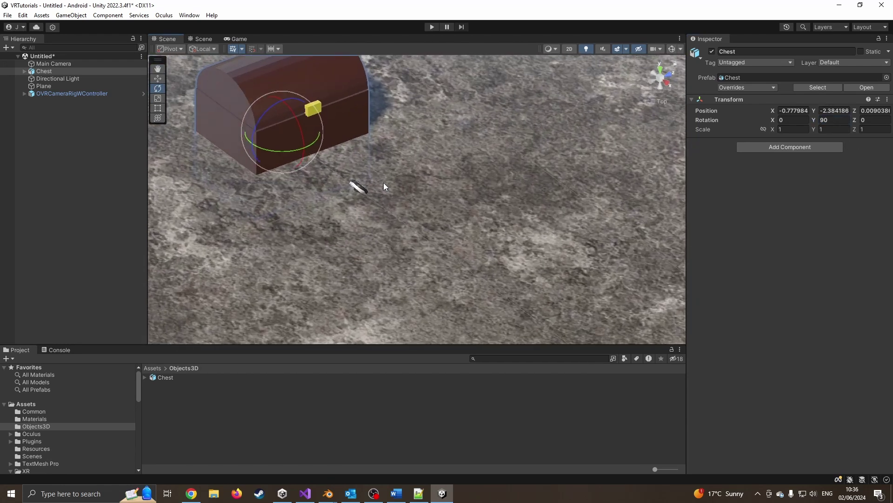
{"action": "middle_click_drag", "start_coordinate": [338, 163], "coordinate": [368, 194]}
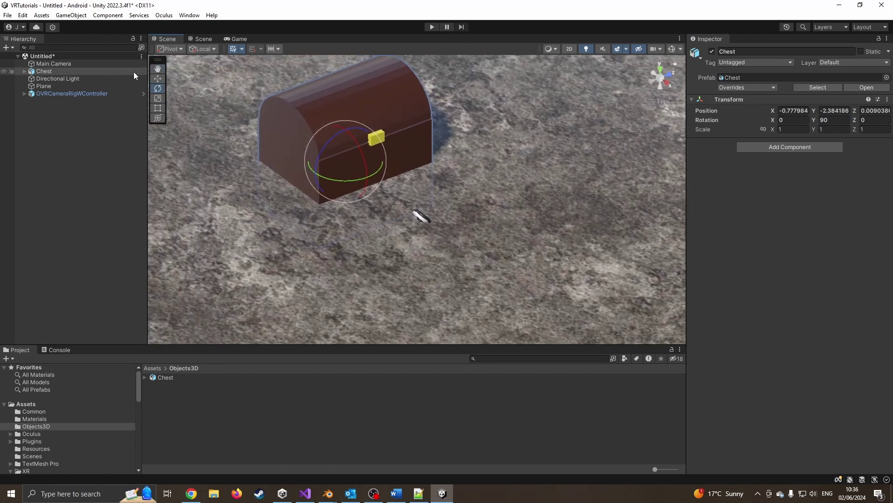
Raise the Chest to Y 0.294 and inspect its Cube and Cylinder children
{"action": "left_click", "coordinate": [158, 78]}
{"action": "left_click_drag", "start_coordinate": [346, 133], "coordinate": [353, 86]}
{"action": "key", "text": "f"}
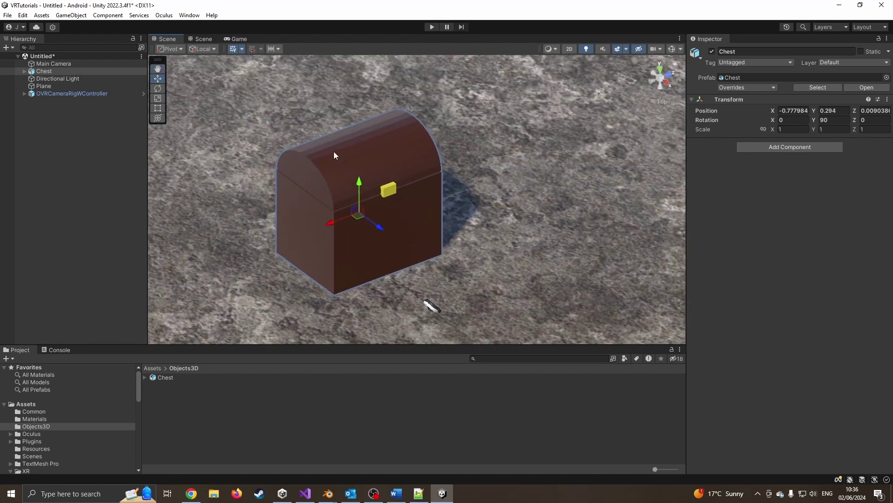
{"action": "left_click", "coordinate": [335, 154]}
{"action": "key", "text": "f"}
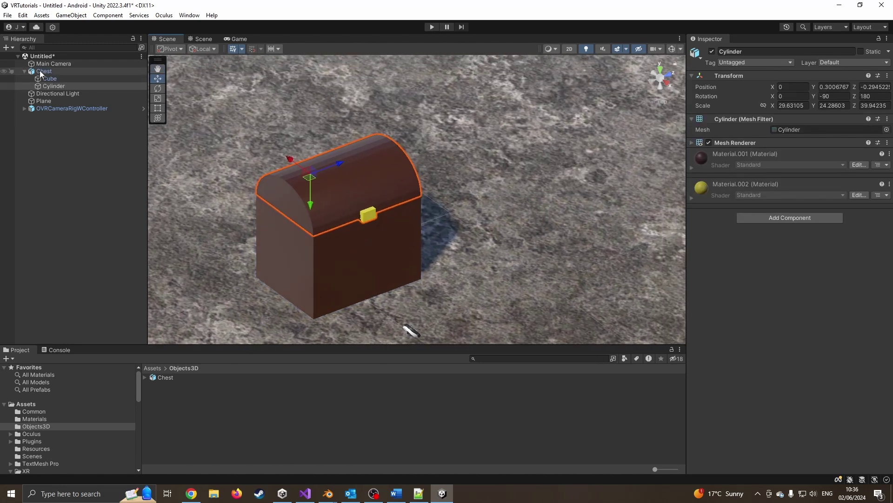
{"action": "left_click", "coordinate": [49, 78]}
{"action": "left_click", "coordinate": [56, 88]}
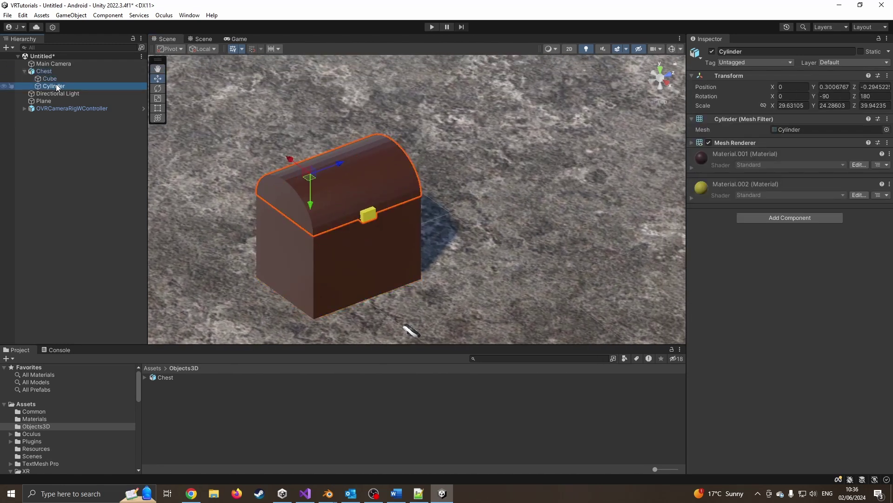
{"action": "left_click", "coordinate": [52, 79]}
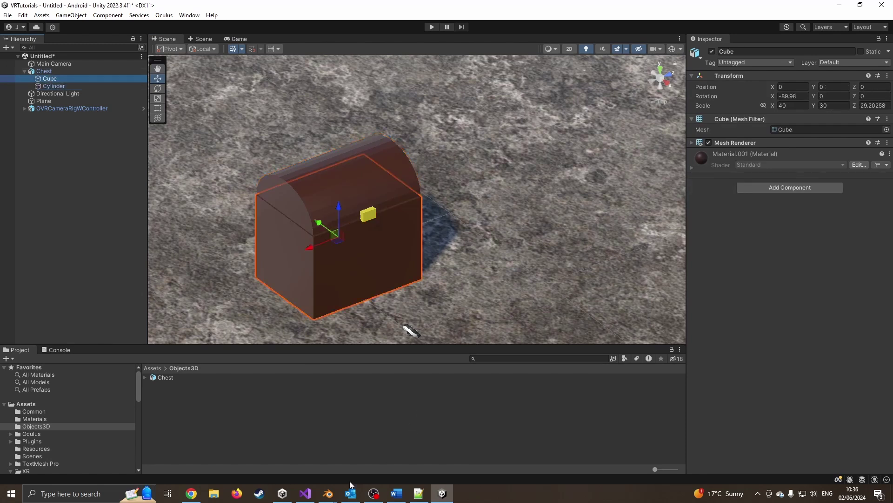
Switch back to Blender and select the Cylinder lid and Cube body
{"action": "mouse_move", "coordinate": [328, 492]}
{"action": "left_click", "coordinate": [366, 459]}
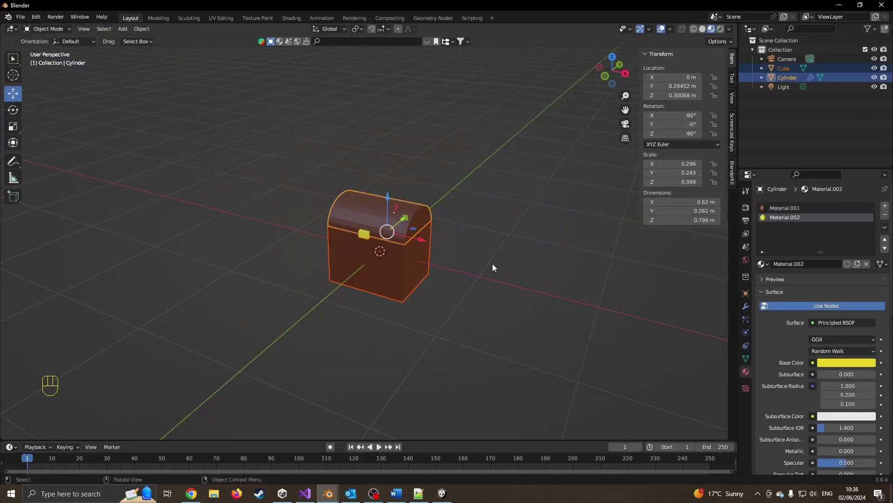
{"action": "left_click", "coordinate": [429, 225]}
{"action": "left_click", "coordinate": [417, 222]}
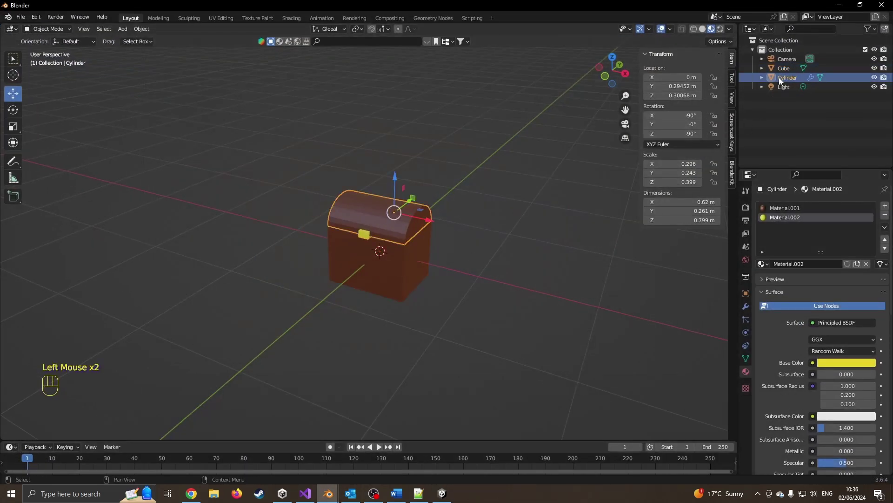
{"action": "left_click", "coordinate": [797, 67]}
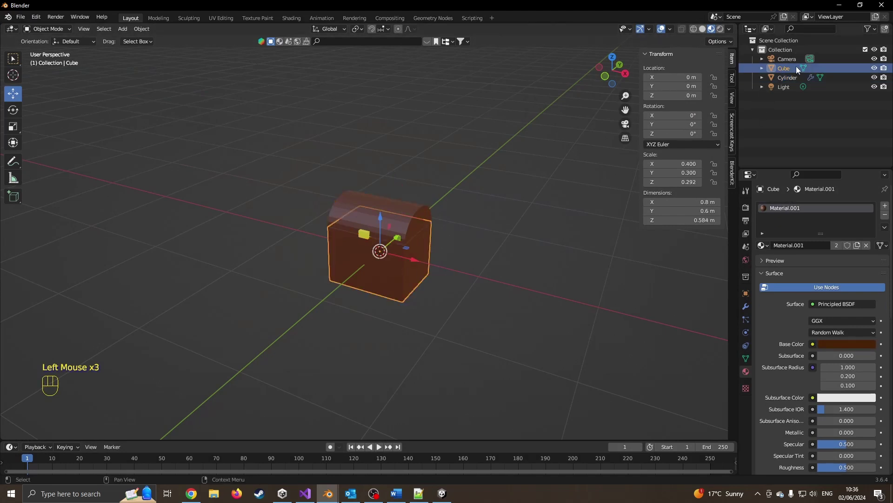
{"action": "key", "text": "alt+Tab"}
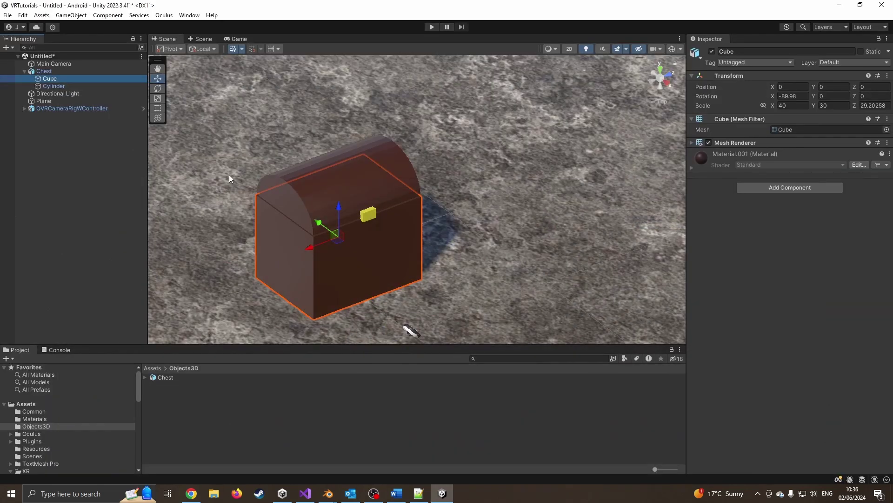
{"action": "left_click", "coordinate": [56, 71]}
{"action": "left_click", "coordinate": [56, 78]}
{"action": "left_click", "coordinate": [54, 86]}
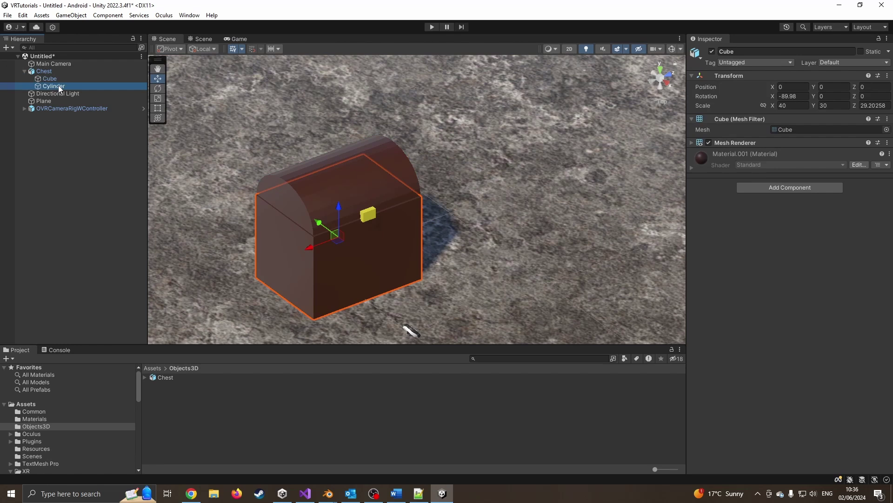
{"action": "left_click", "coordinate": [157, 88]}
{"action": "left_click_drag", "start_coordinate": [328, 168], "coordinate": [316, 119]}
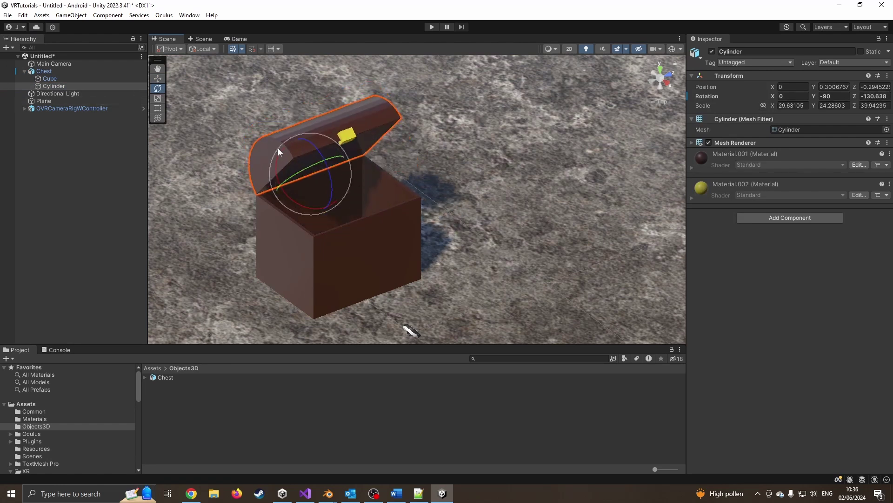
{"action": "key", "text": "ctrl+z"}
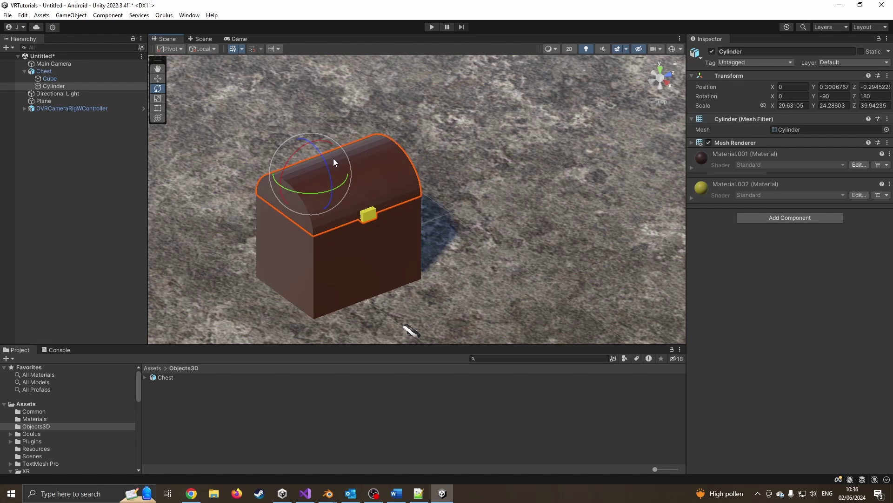
{"action": "left_click_drag", "start_coordinate": [328, 175], "coordinate": [333, 191]}
{"action": "left_click", "coordinate": [876, 97]}
{"action": "type", "text": "180"}
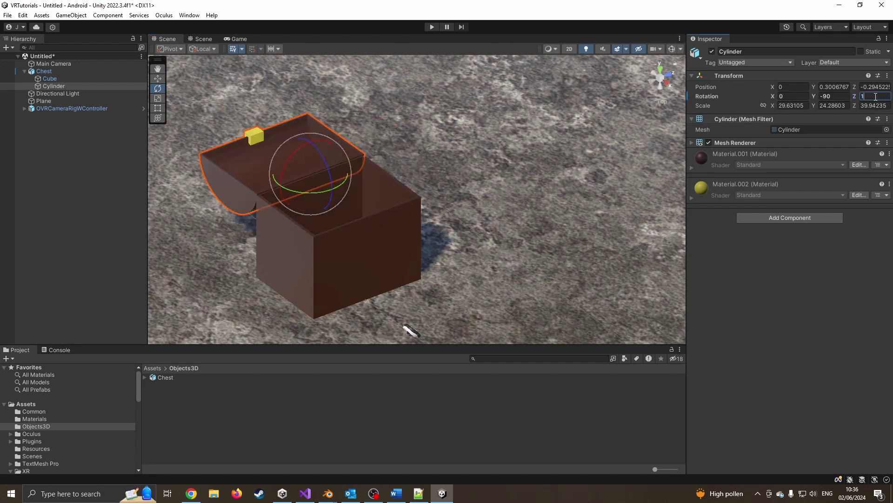
{"action": "left_click", "coordinate": [250, 406]}
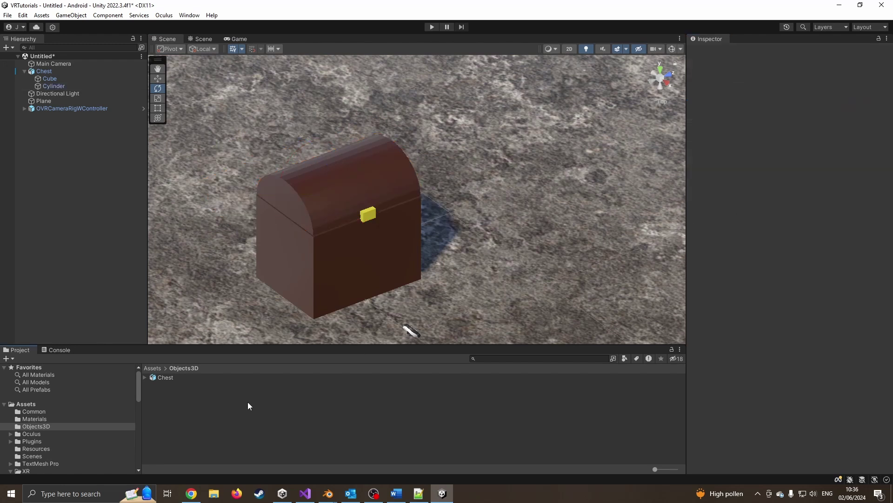
Frame the chest, open the Animation window, and create a new clip for the lid
{"action": "left_click", "coordinate": [288, 190]}
{"action": "key", "text": "f"}
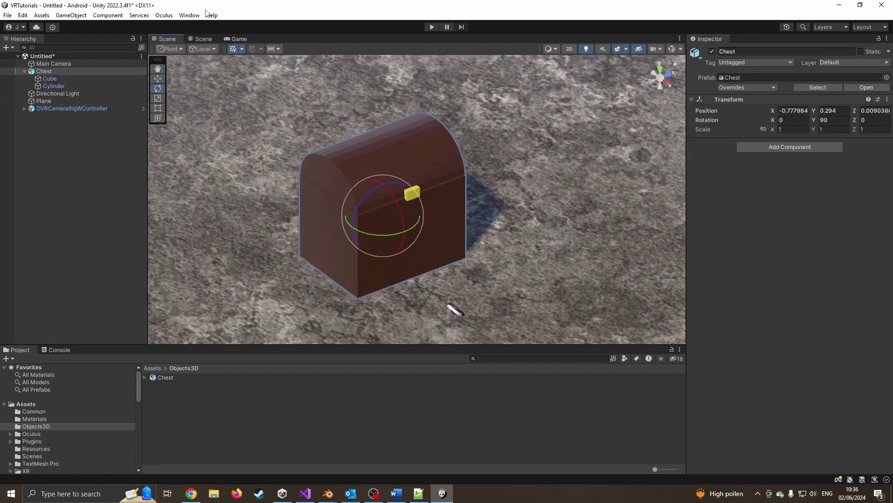
{"action": "left_click", "coordinate": [189, 15]}
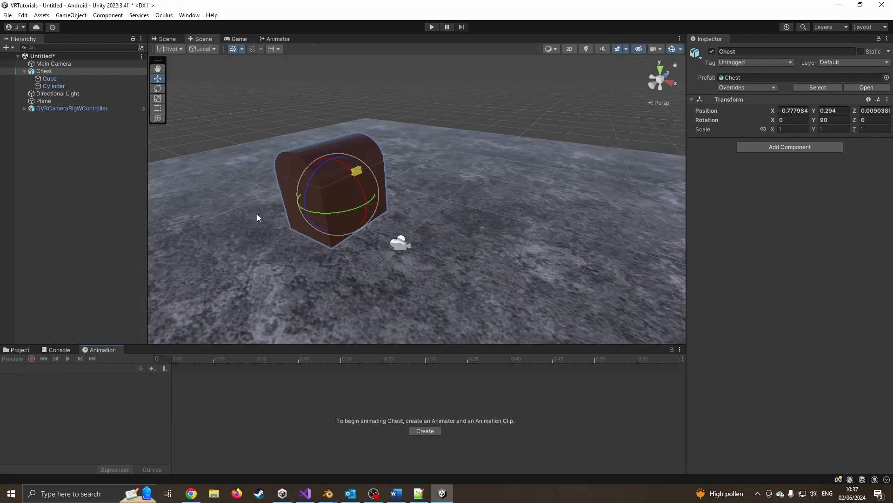
{"action": "left_click", "coordinate": [326, 161]}
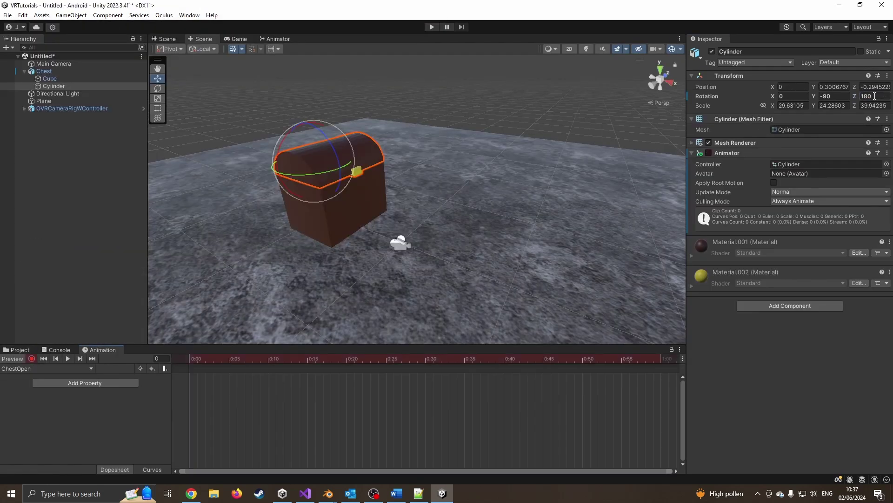
{"action": "left_click", "coordinate": [663, 358]}
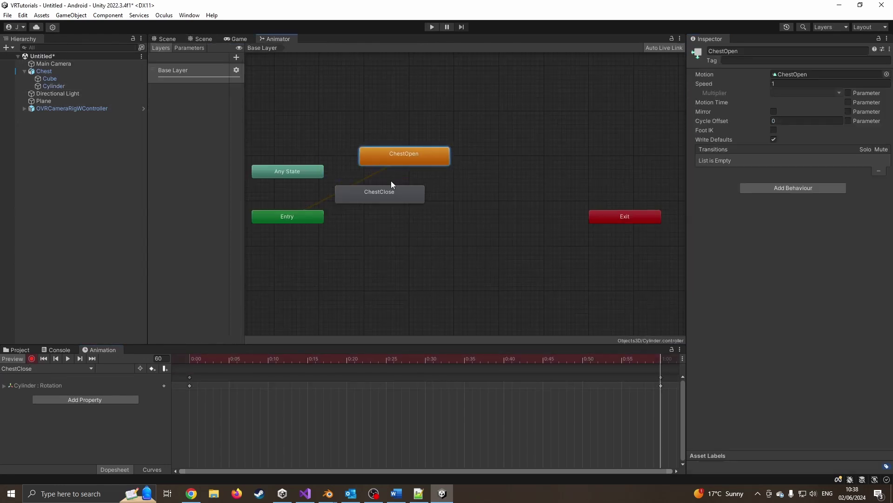
Add an empty state to the lid's Animator graph
{"action": "right_click", "coordinate": [407, 130]}
{"action": "mouse_move", "coordinate": [461, 134]}
{"action": "left_click", "coordinate": [540, 134]}
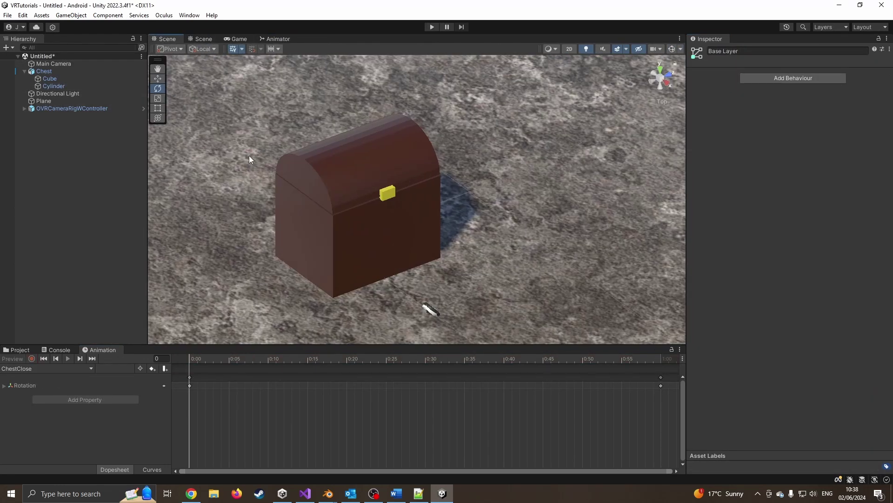
Add a Box Collider component to the Cylinder lid
{"action": "left_click", "coordinate": [59, 85]}
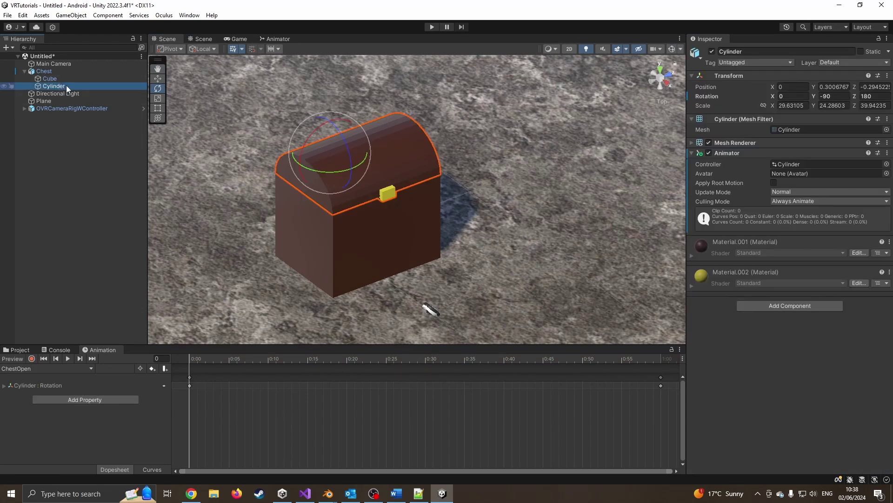
{"action": "right_click", "coordinate": [66, 86]}
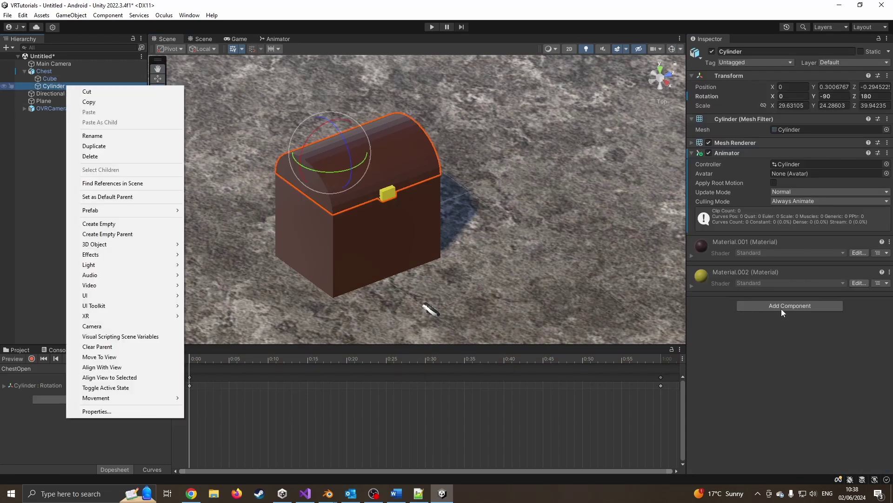
{"action": "left_click", "coordinate": [781, 306]}
{"action": "type", "text": "coll"}
{"action": "key", "text": "Return"}
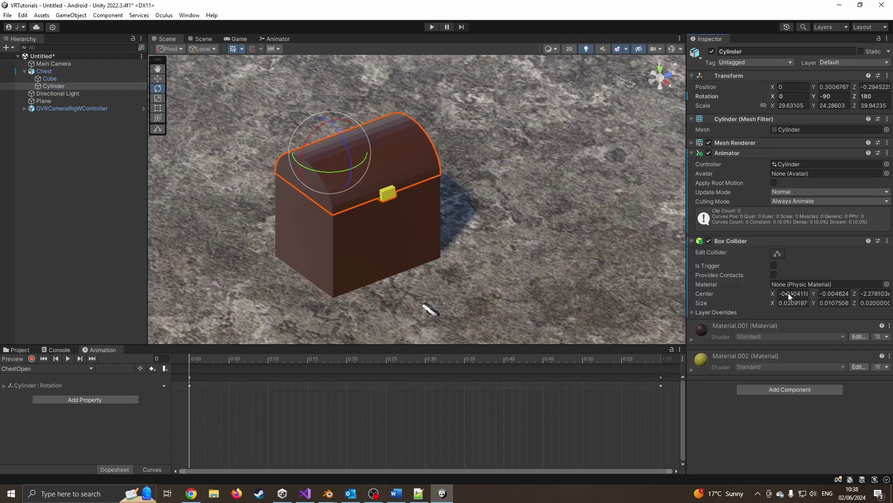
Shrink the collider tightly around the yellow lock and tick Is Trigger
{"action": "left_click", "coordinate": [778, 255]}
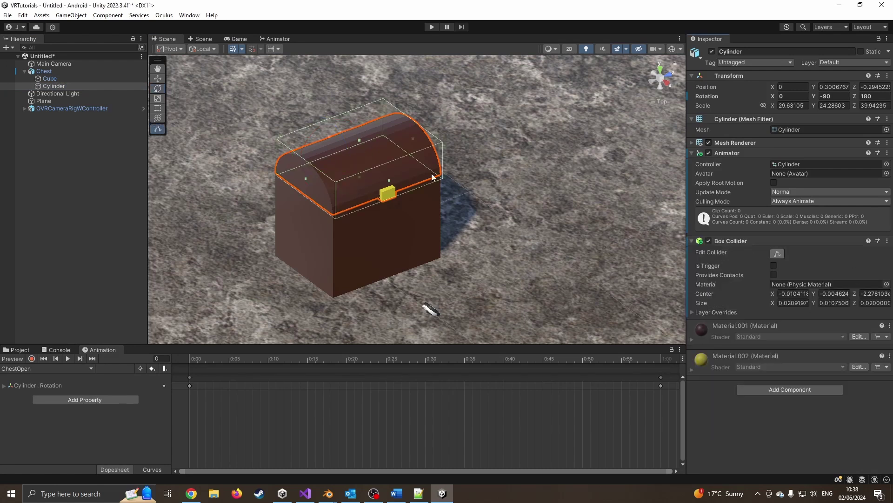
{"action": "left_click_drag", "start_coordinate": [328, 137], "coordinate": [383, 172]}
{"action": "left_click_drag", "start_coordinate": [330, 198], "coordinate": [376, 200]}
{"action": "left_click_drag", "start_coordinate": [439, 173], "coordinate": [241, 224]}
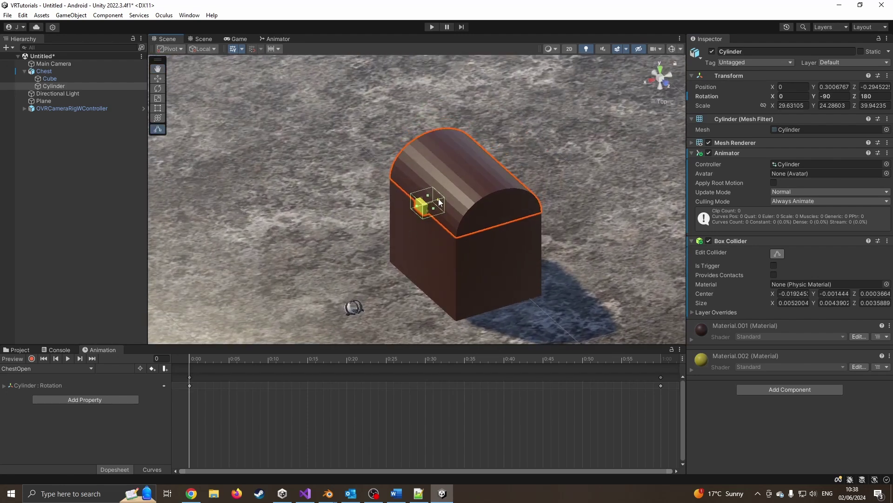
{"action": "left_click_drag", "start_coordinate": [442, 205], "coordinate": [431, 205]}
{"action": "left_click_drag", "start_coordinate": [431, 205], "coordinate": [406, 224], "text": "alt"}
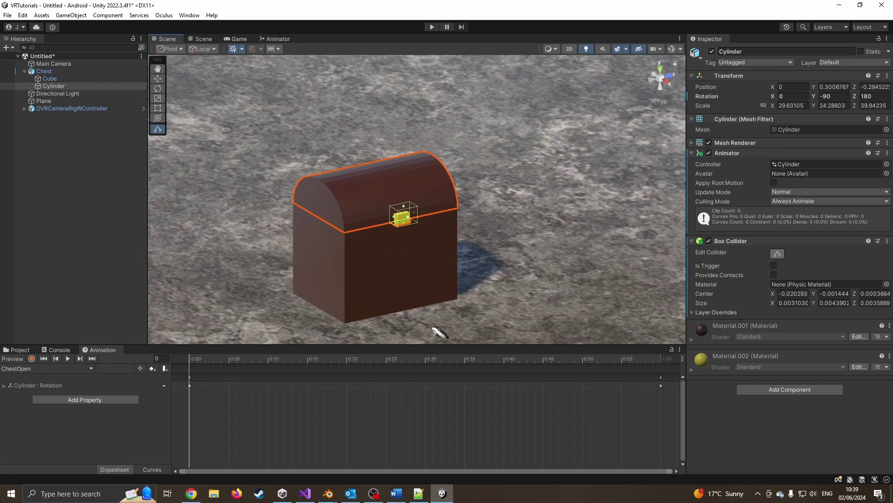
{"action": "left_click", "coordinate": [774, 266]}
In Project > Objects3D, add a new C# script named ChestController
{"action": "left_click", "coordinate": [23, 349]}
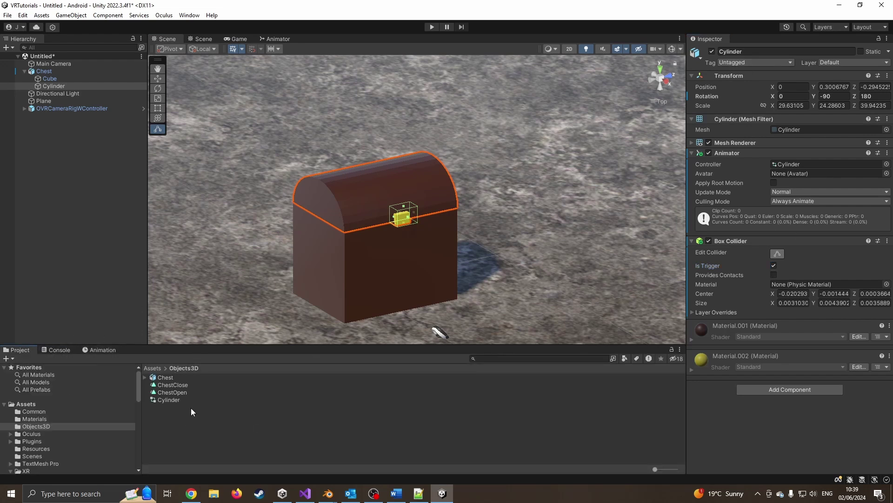
{"action": "left_click", "coordinate": [207, 424]}
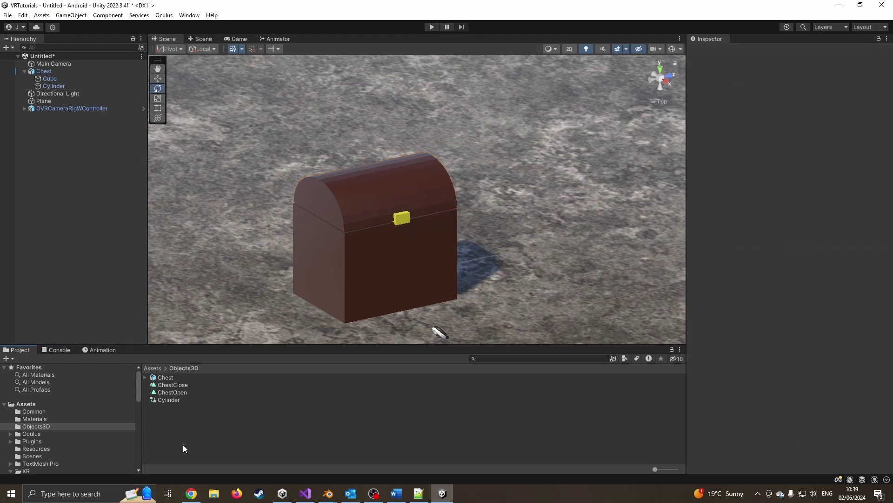
{"action": "right_click", "coordinate": [202, 420]}
{"action": "mouse_move", "coordinate": [282, 161]}
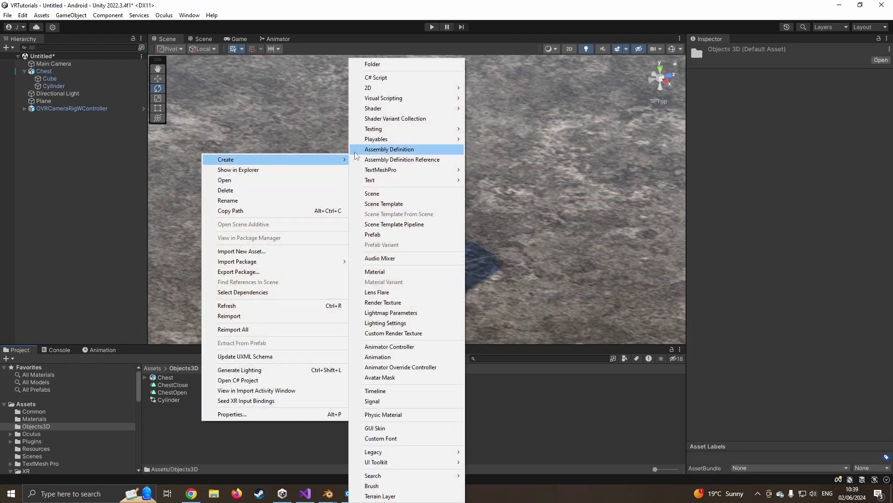
{"action": "left_click", "coordinate": [375, 77]}
{"action": "type", "text": "Ch"}
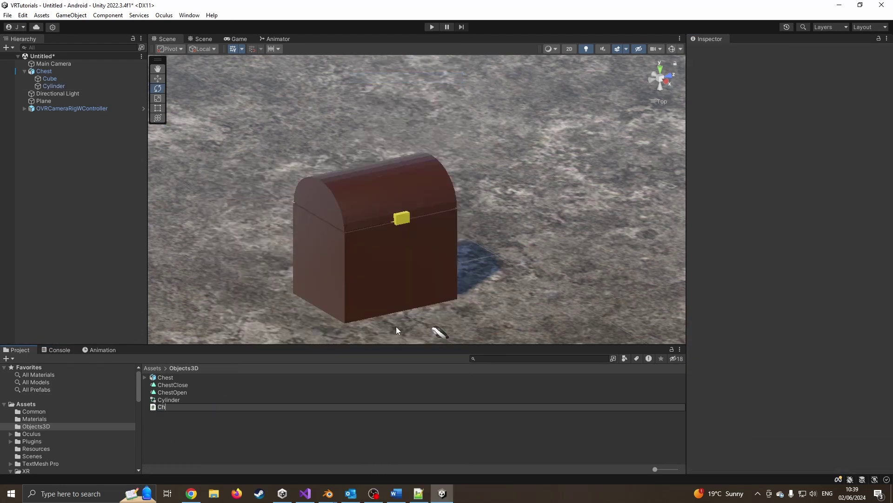
{"action": "type", "text": "estController"}
{"action": "key", "text": "Return"}
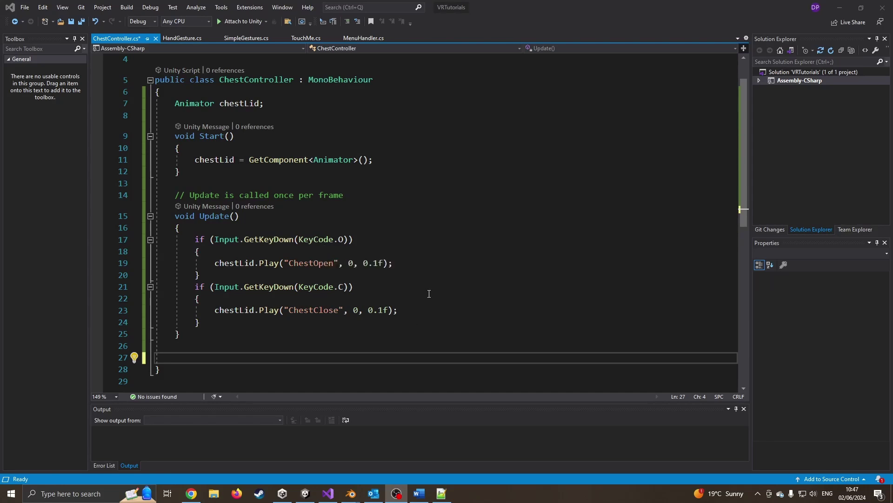
{"action": "left_click_drag", "start_coordinate": [287, 265], "coordinate": [334, 261]}
{"action": "left_click_drag", "start_coordinate": [289, 310], "coordinate": [334, 309]}
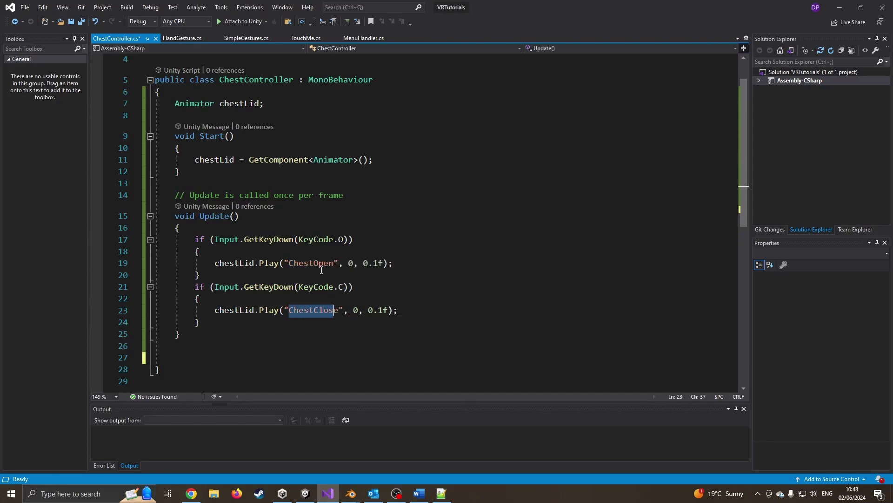
{"action": "left_click", "coordinate": [322, 264]}
{"action": "left_click", "coordinate": [321, 310]}
{"action": "left_click", "coordinate": [319, 251]}
{"action": "left_click", "coordinate": [318, 310]}
Back in Unity, select the Cylinder lid and show its trigger Box Collider around the yellow lock
{"action": "left_click", "coordinate": [840, 8]}
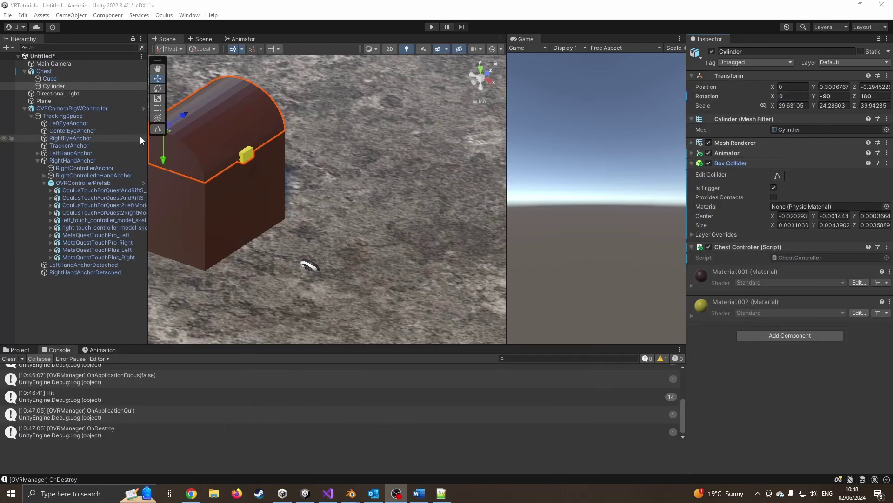
{"action": "left_click", "coordinate": [66, 88]}
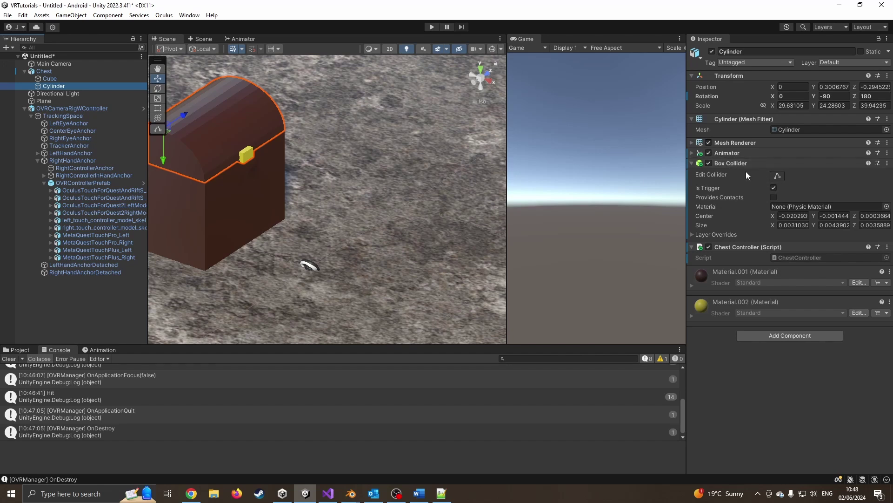
{"action": "left_click", "coordinate": [778, 176]}
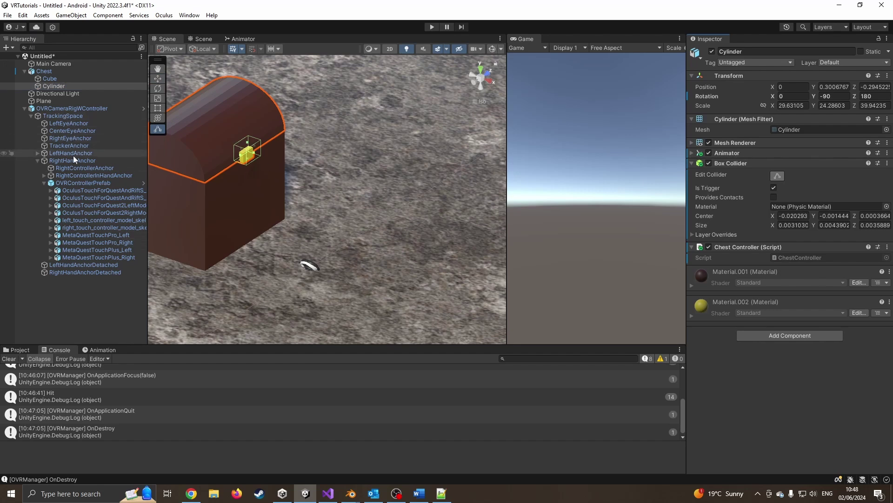
Add a Sphere under the right controller prefab and give it a value of .05
{"action": "double_click", "coordinate": [82, 184]}
{"action": "left_click_drag", "start_coordinate": [331, 227], "coordinate": [329, 259], "text": "alt"}
{"action": "right_click", "coordinate": [97, 183]}
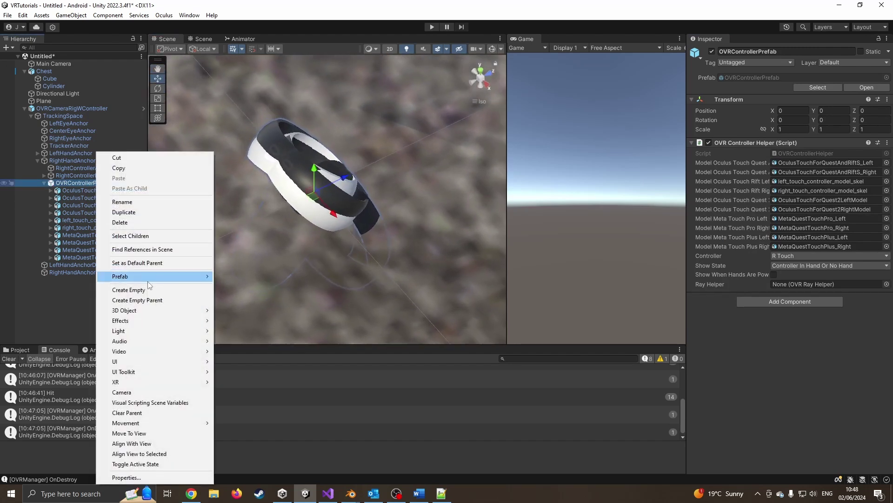
{"action": "mouse_move", "coordinate": [177, 315]}
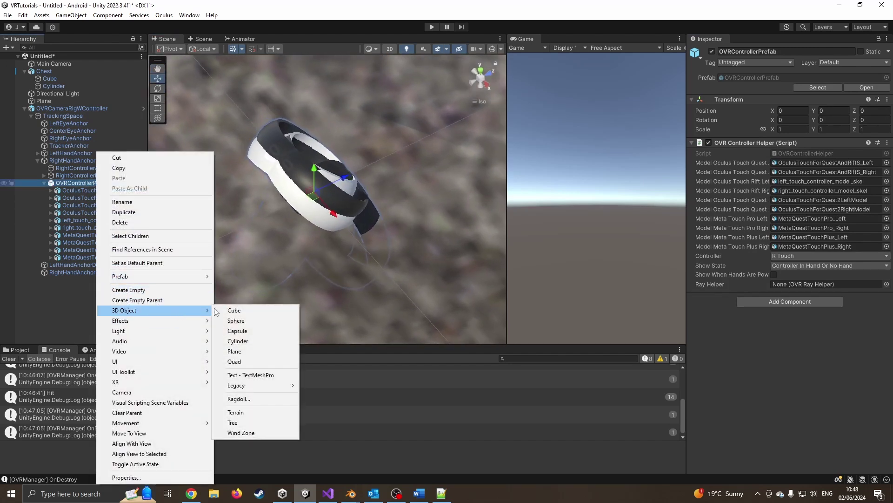
{"action": "left_click", "coordinate": [241, 319]}
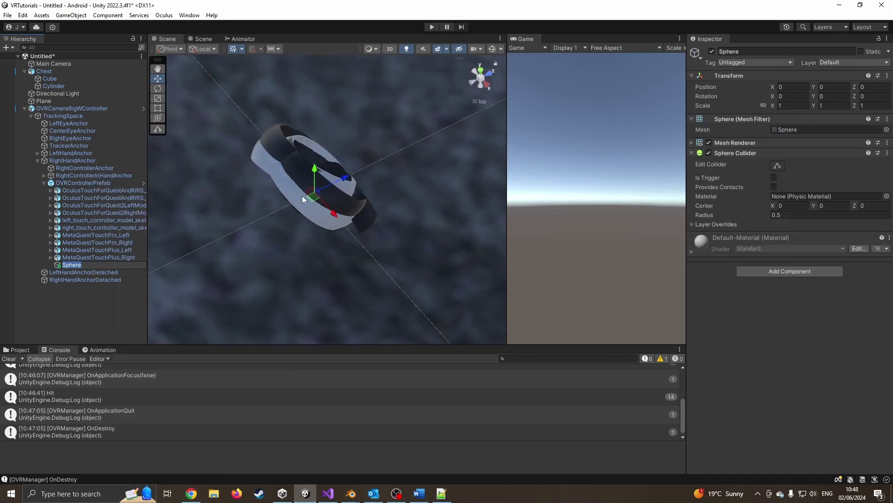
{"action": "left_click", "coordinate": [757, 105]}
{"action": "type", "text": ".05"}
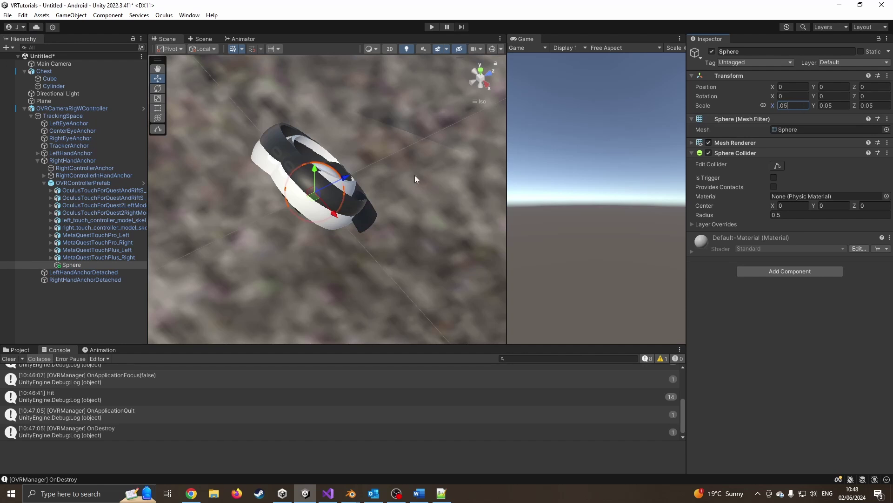
Position the sphere just in front of the right controller
{"action": "left_click_drag", "start_coordinate": [349, 178], "coordinate": [401, 168]}
{"action": "left_click_drag", "start_coordinate": [361, 241], "coordinate": [354, 205], "text": "alt"}
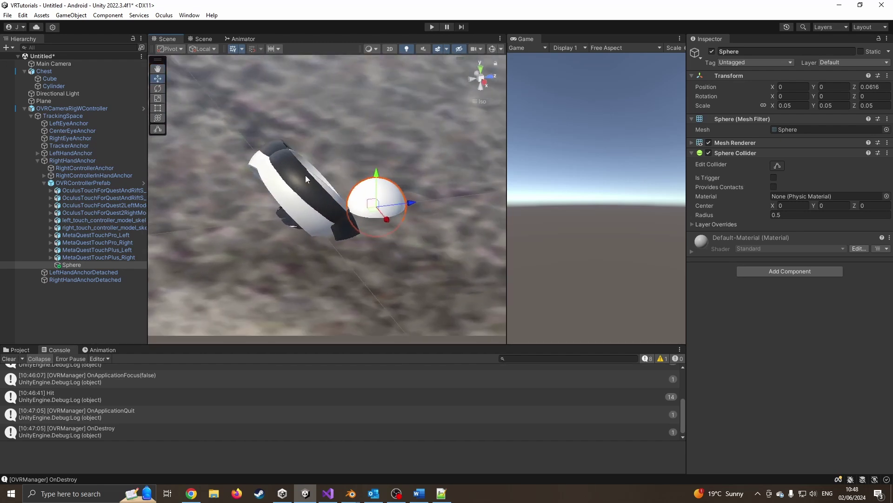
{"action": "mouse_move", "coordinate": [411, 203]}
{"action": "left_mouse_down"}
{"action": "mouse_move", "coordinate": [427, 200]}
{"action": "mouse_move", "coordinate": [408, 200]}
{"action": "left_mouse_up"}
{"action": "left_click_drag", "start_coordinate": [325, 201], "coordinate": [393, 256], "text": "alt"}
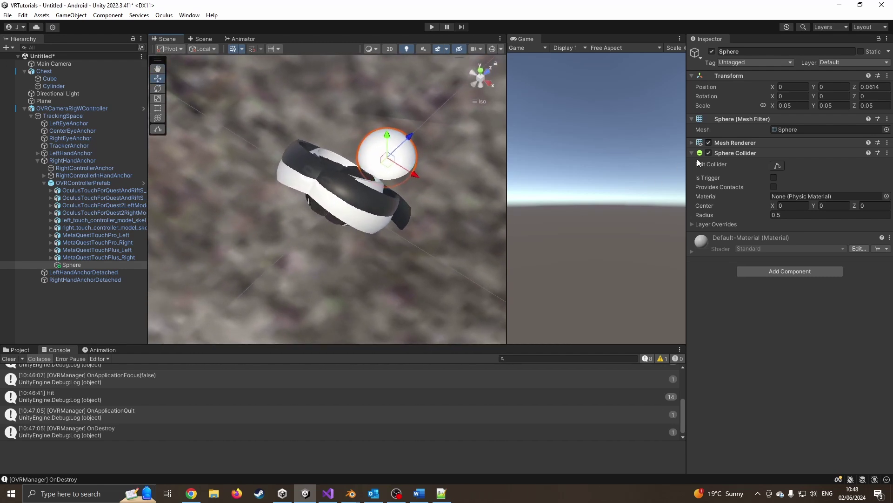
Tag the sphere RightController, toggling its Mesh Renderer and leaving it visible
{"action": "left_click", "coordinate": [708, 143]}
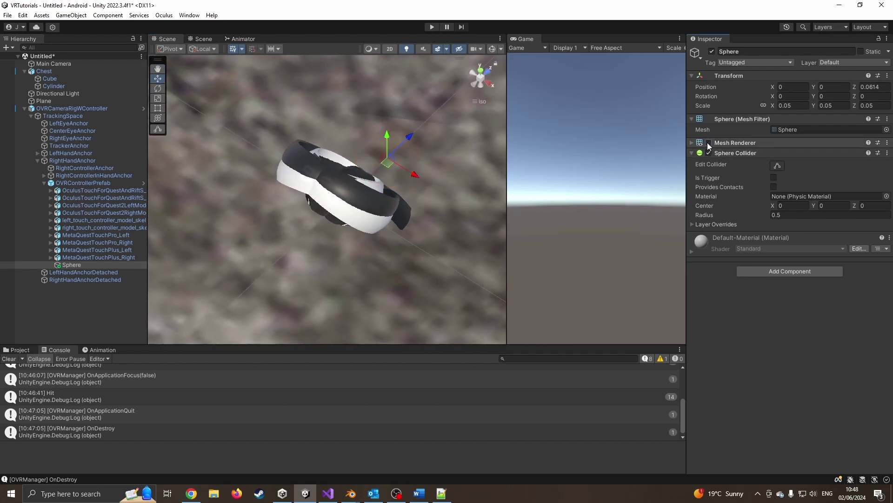
{"action": "left_click", "coordinate": [709, 144]}
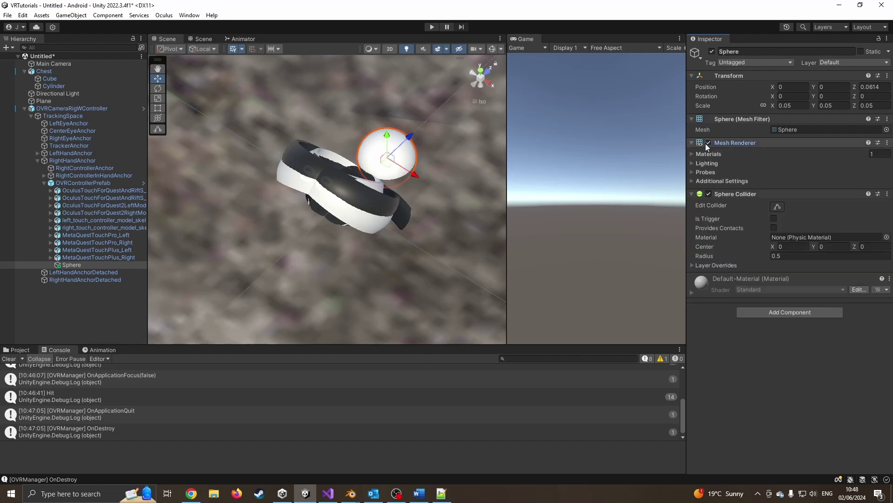
{"action": "left_click", "coordinate": [708, 143]}
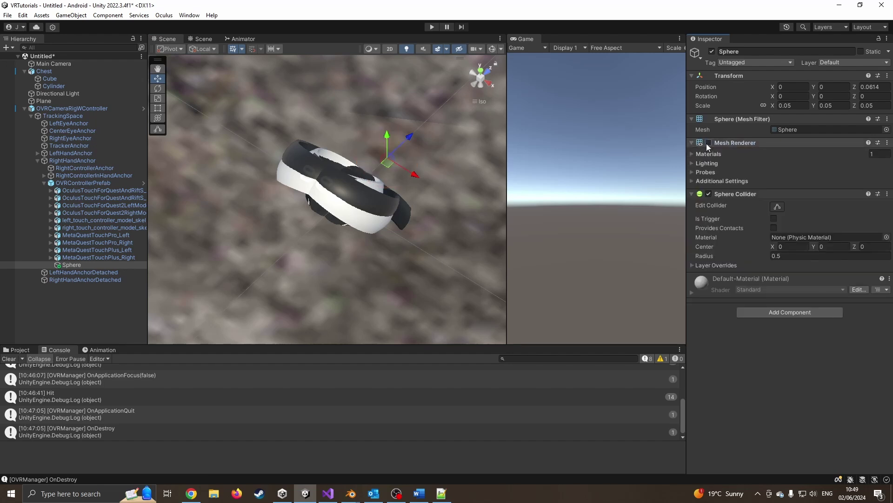
{"action": "left_click", "coordinate": [733, 60]}
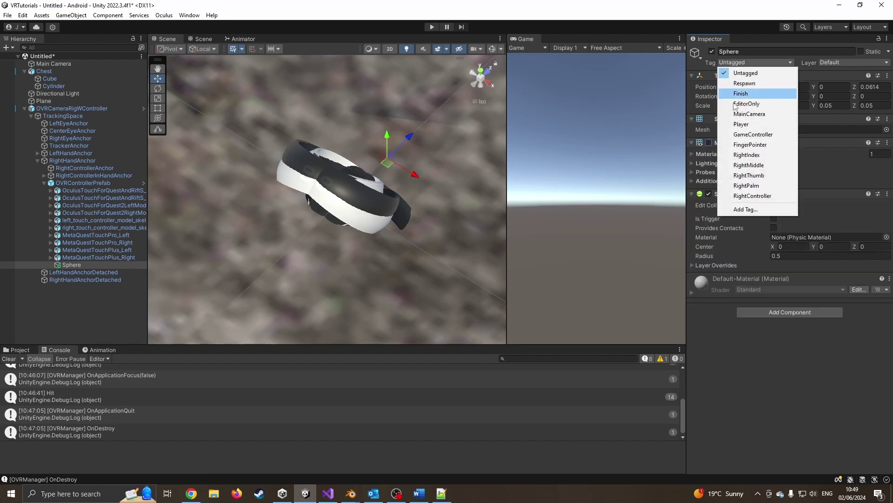
{"action": "left_click", "coordinate": [752, 197]}
{"action": "left_click", "coordinate": [708, 142]}
Return to the ChestController script with the cursor placed below the Update method
{"action": "middle_click_drag", "start_coordinate": [403, 179], "coordinate": [396, 228]}
{"action": "scroll", "coordinate": [396, 228], "scroll_direction": "down", "scroll_amount": 5}
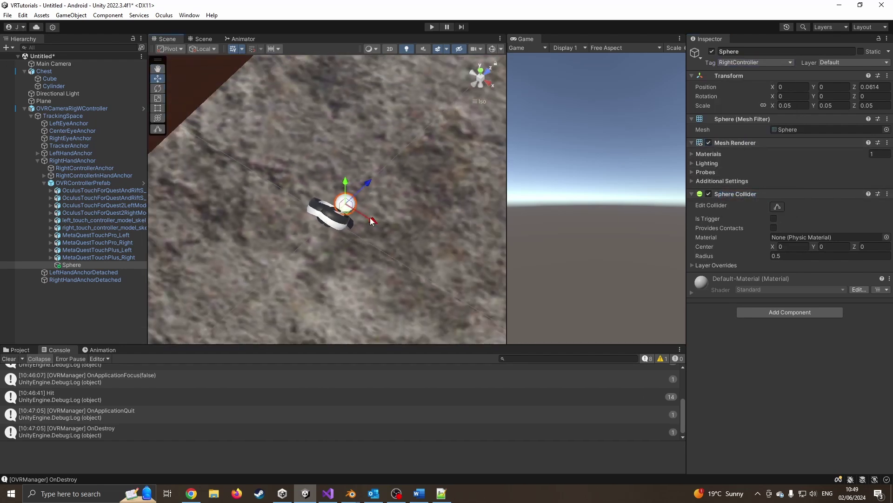
{"action": "scroll", "coordinate": [370, 218], "scroll_direction": "down", "scroll_amount": 2}
{"action": "left_click", "coordinate": [328, 492]}
{"action": "left_click", "coordinate": [213, 334]}
Insert an OnTriggerEnter method stub below Update
{"action": "key", "text": "Return"}
{"action": "key", "text": "Return"}
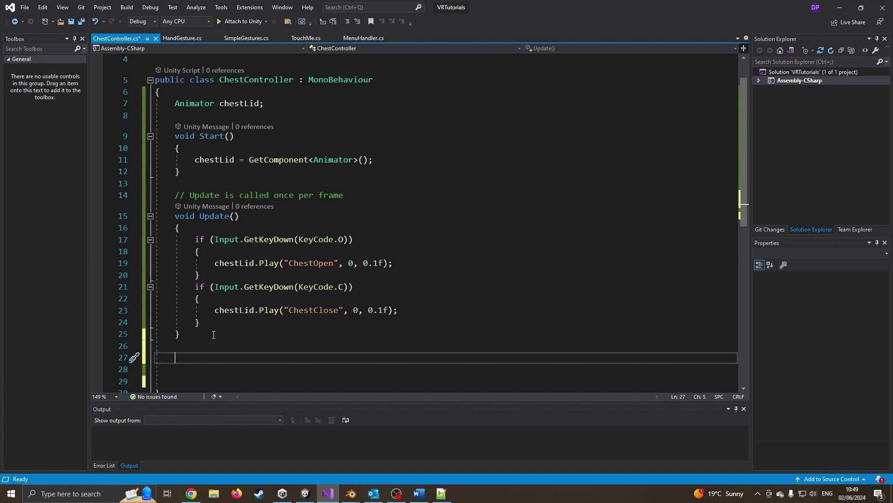
{"action": "type", "text": "ontrigg"}
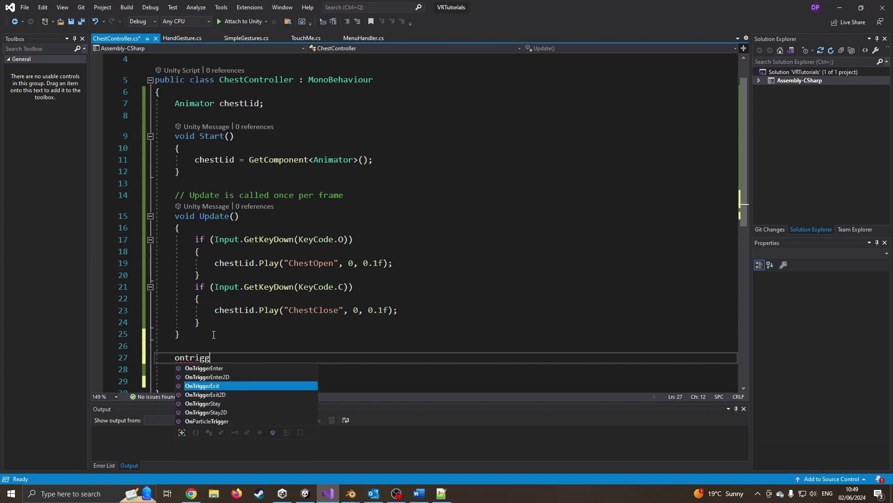
{"action": "key", "text": "Up"}
{"action": "key", "text": "Up"}
{"action": "key", "text": "Tab"}
{"action": "scroll", "coordinate": [253, 314], "scroll_direction": "down", "scroll_amount": 3}
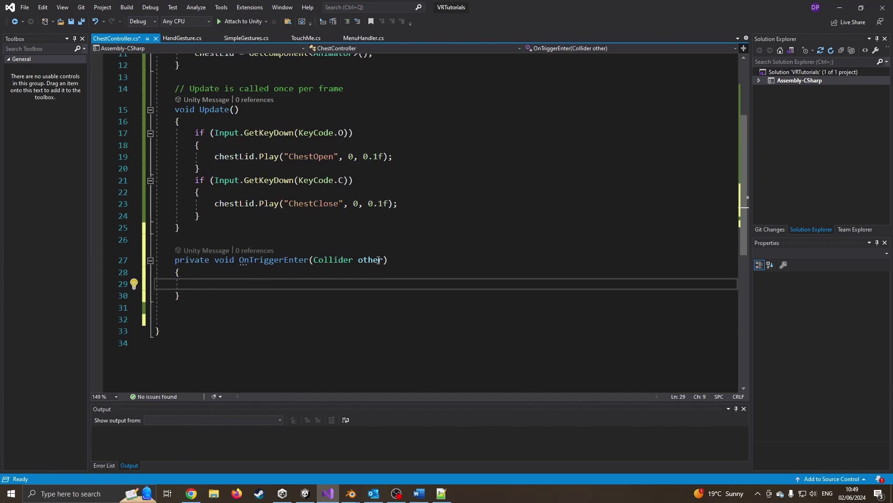
Add the condition if(other.gameObject.tag=="RightController") with an opening brace
{"action": "type", "text": "if(ot"}
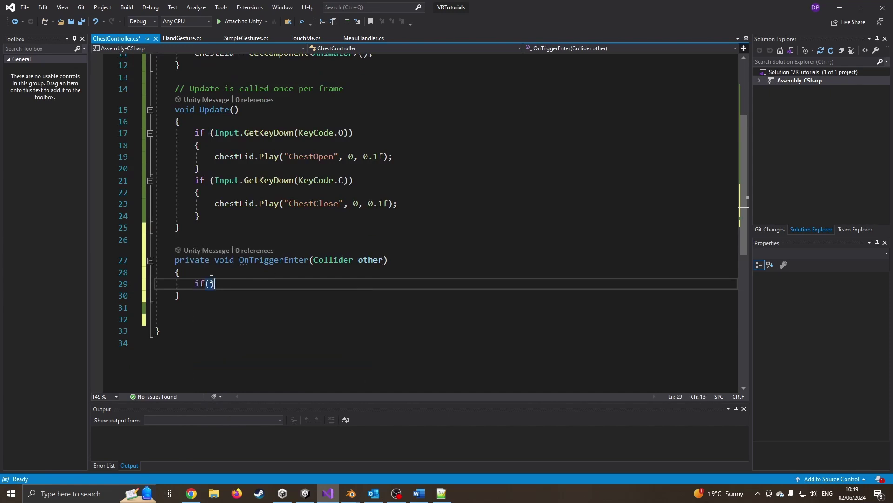
{"action": "key", "text": "Tab"}
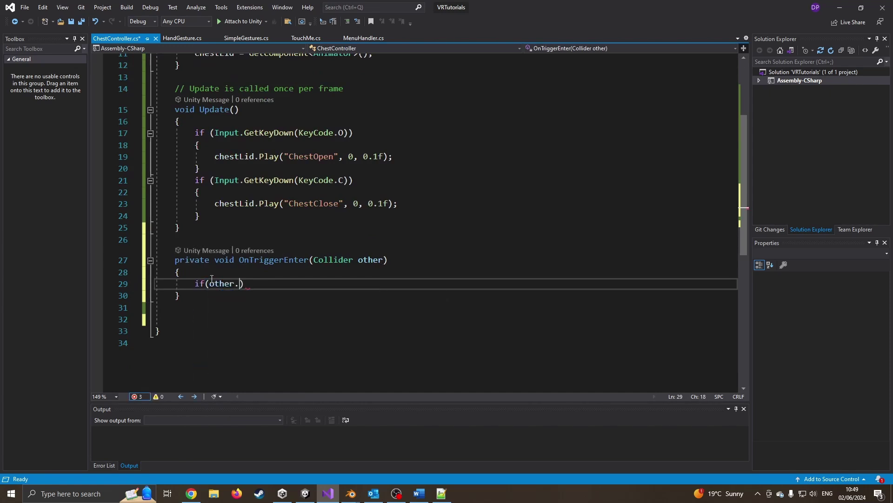
{"action": "type", "text": ".ga"}
{"action": "key", "text": "Tab"}
{"action": "type", "text": ".ta"}
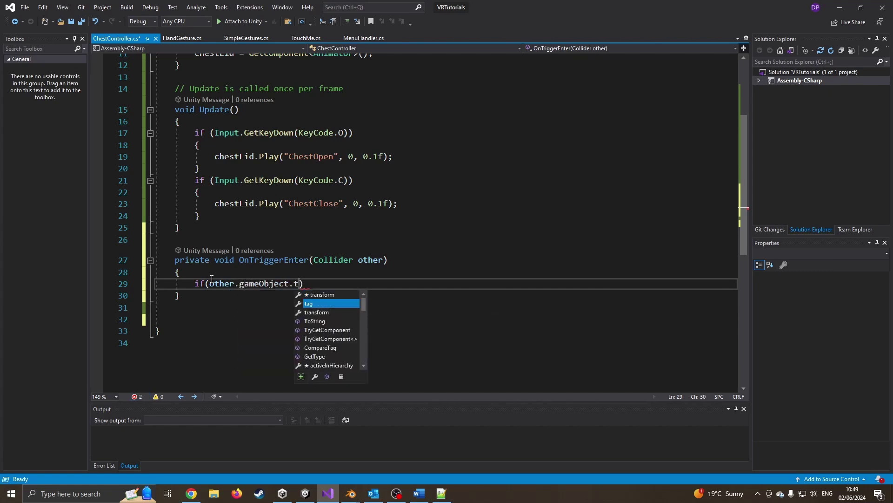
{"action": "key", "text": "Tab"}
{"action": "type", "text": "==\"RightController"}
{"action": "key", "text": "End"}
{"action": "key", "text": "Return"}
{"action": "type", "text": "{"}
{"action": "key", "text": "Return"}
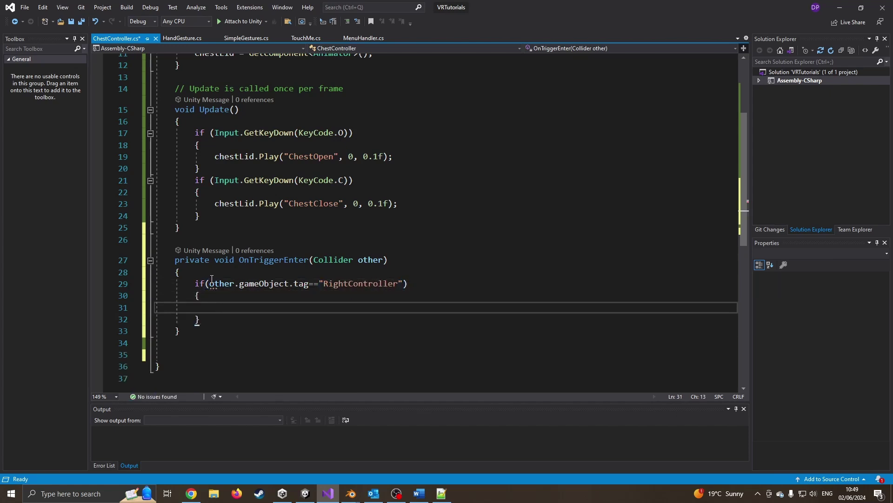
Log "Open Chest" inside the if block and save the script
{"action": "type", "text": "Debug."}
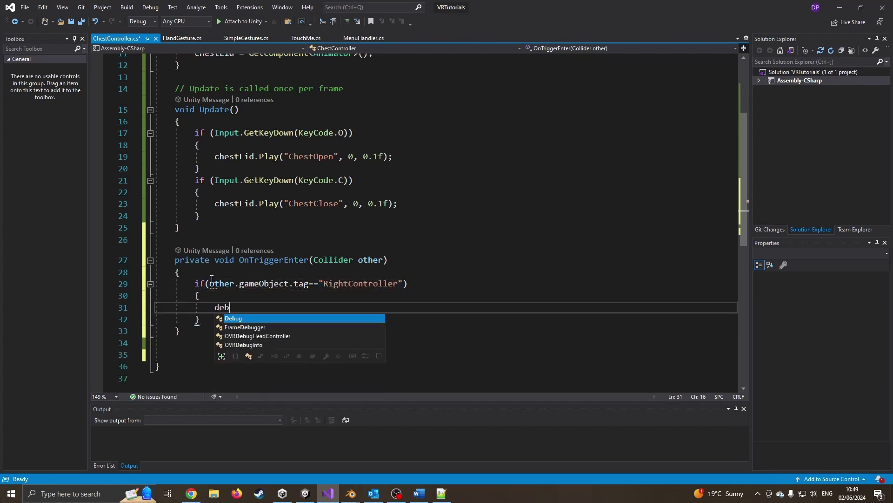
{"action": "type", "text": "lo"}
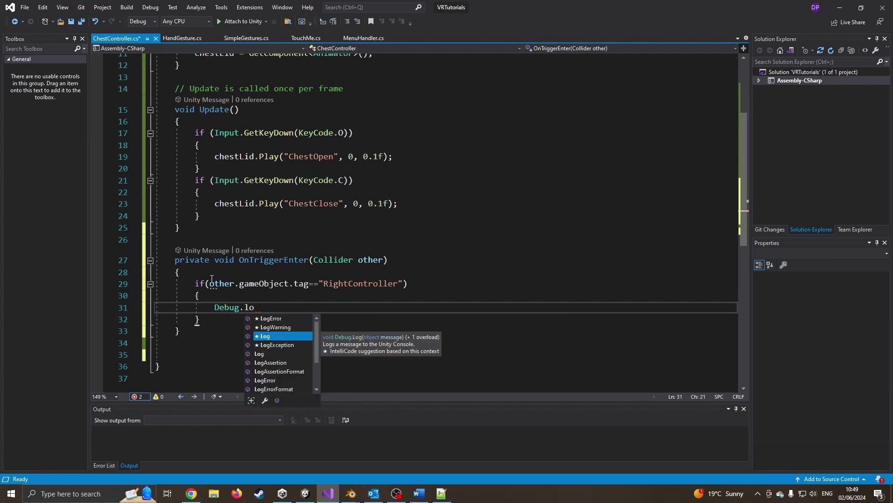
{"action": "key", "text": "Tab"}
{"action": "type", "text": "("}
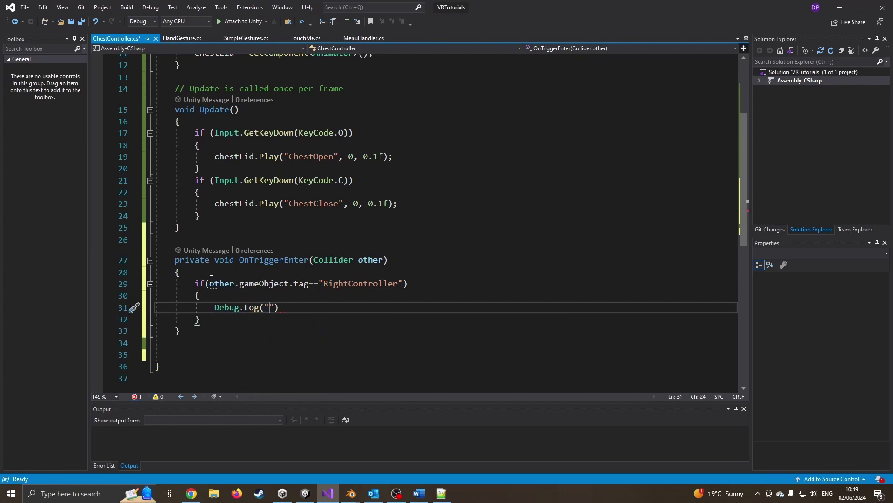
{"action": "type", "text": "\"Open Chest\")"}
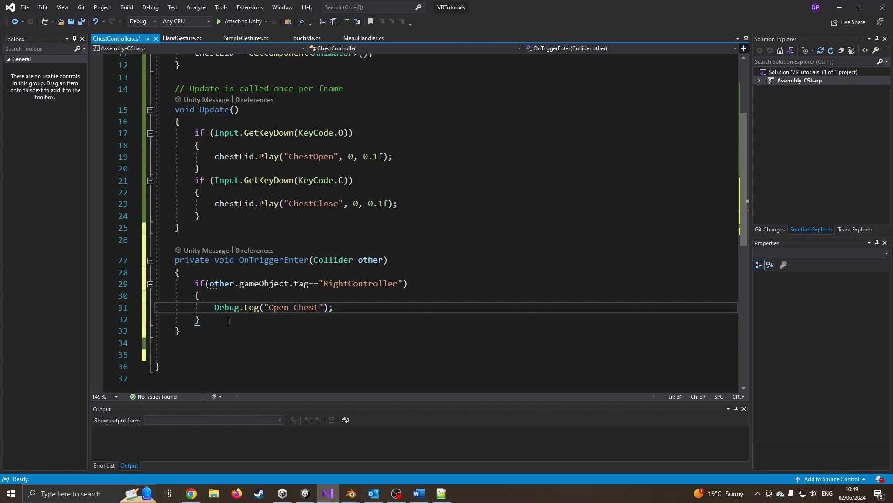
{"action": "left_click", "coordinate": [301, 326]}
{"action": "key", "text": "ctrl+s"}
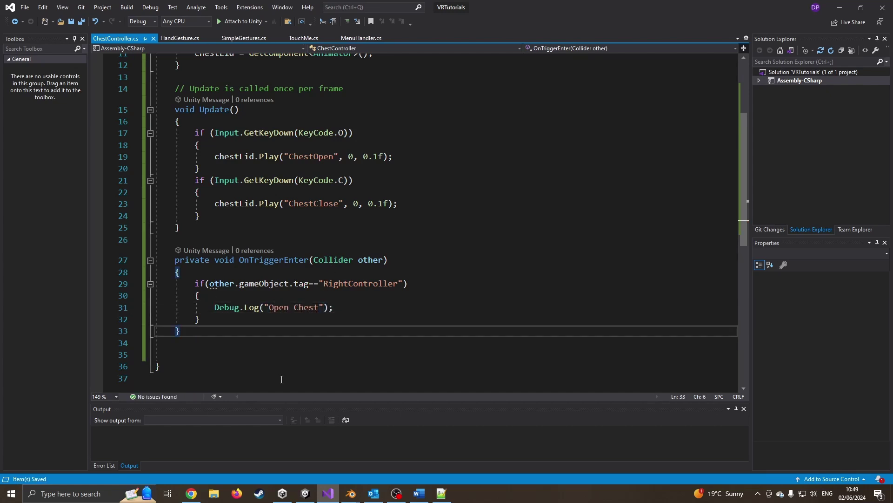
In Unity, raise the sphere above the controller and add a Rigidbody to it
{"action": "mouse_move", "coordinate": [309, 490]}
{"action": "left_click", "coordinate": [254, 444]}
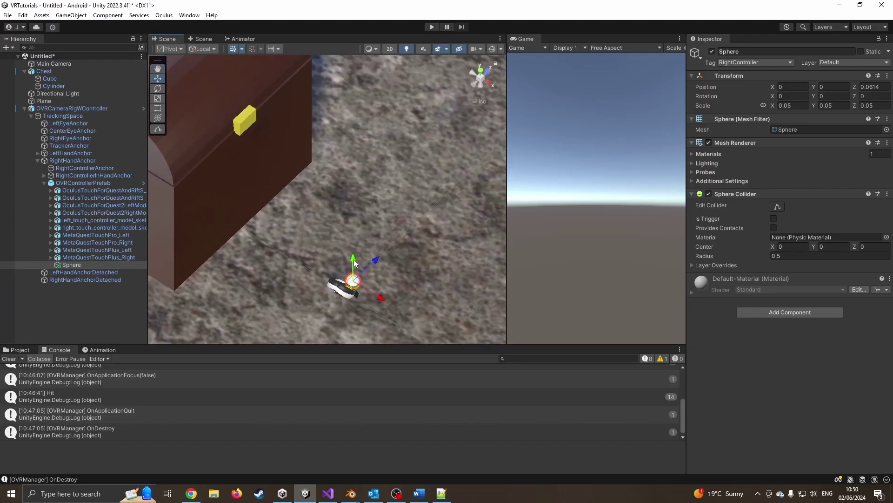
{"action": "left_click_drag", "start_coordinate": [353, 262], "coordinate": [362, 201]}
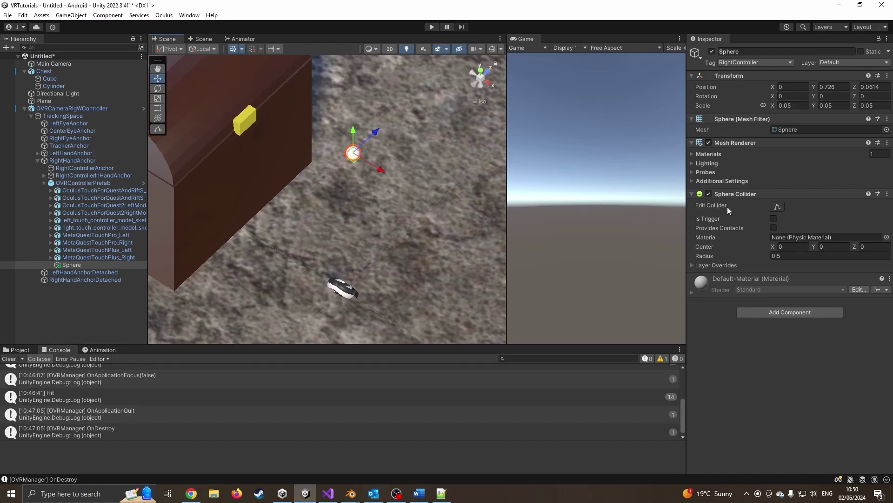
{"action": "left_click", "coordinate": [777, 314]}
{"action": "left_click", "coordinate": [770, 346]}
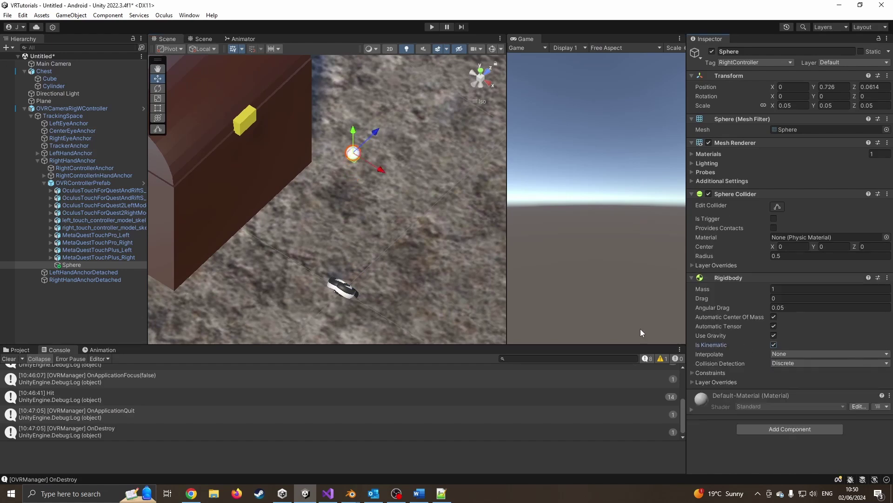
Move the sphere onto the chest's yellow latch using the Right and Back views
{"action": "left_click_drag", "start_coordinate": [375, 133], "coordinate": [371, 138]}
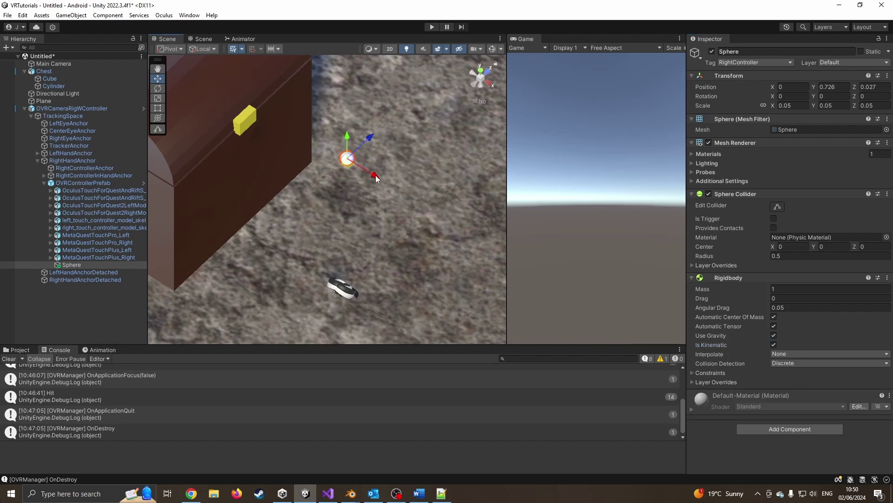
{"action": "left_click_drag", "start_coordinate": [368, 137], "coordinate": [334, 154]}
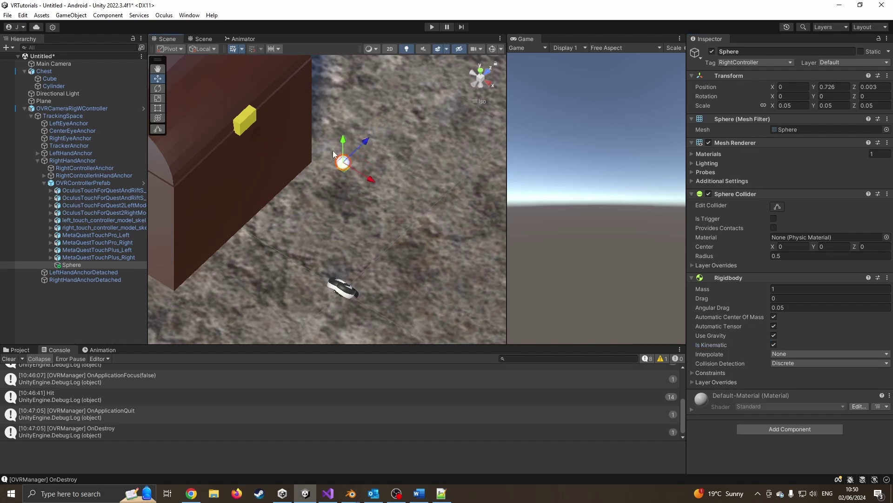
{"action": "left_click", "coordinate": [489, 85]}
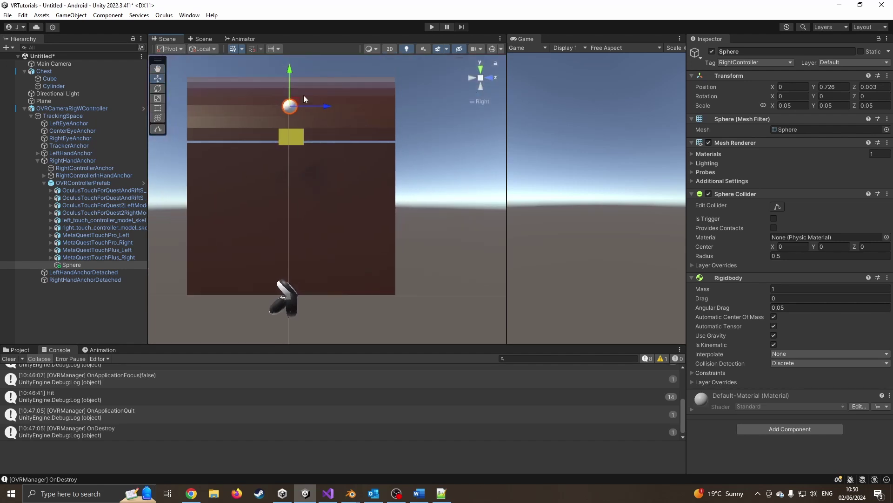
{"action": "left_click_drag", "start_coordinate": [287, 68], "coordinate": [286, 101]}
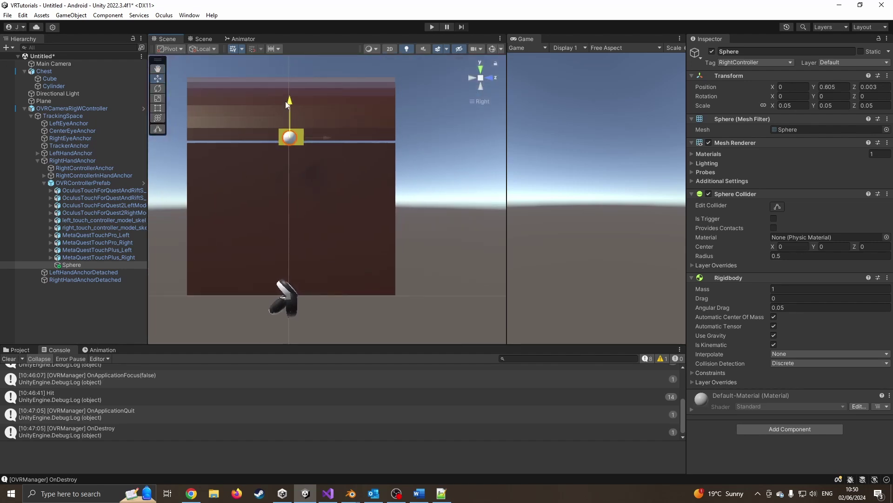
{"action": "left_click", "coordinate": [472, 78]}
{"action": "left_click_drag", "start_coordinate": [433, 160], "coordinate": [334, 158]}
{"action": "left_click_drag", "start_coordinate": [366, 129], "coordinate": [413, 200], "text": "alt"}
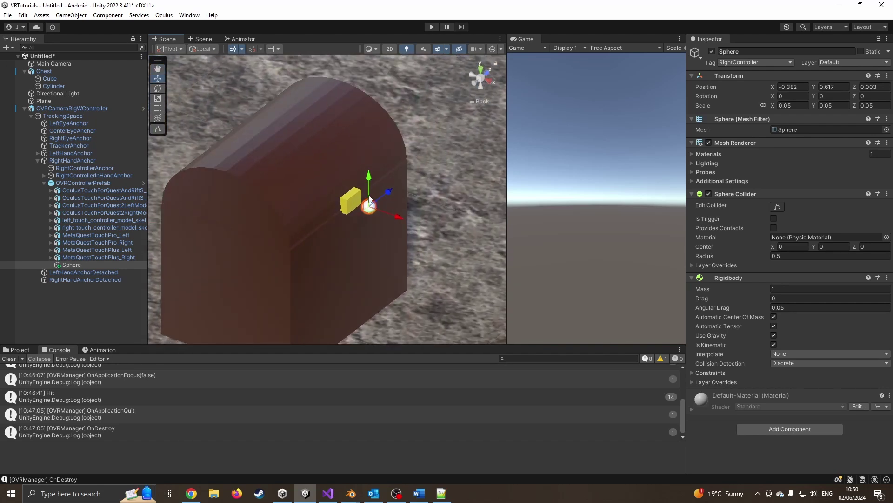
Nudge the Sphere slightly right and start play mode
{"action": "left_click", "coordinate": [81, 265]}
{"action": "left_click_drag", "start_coordinate": [399, 216], "coordinate": [405, 179]}
{"action": "left_click", "coordinate": [434, 27]}
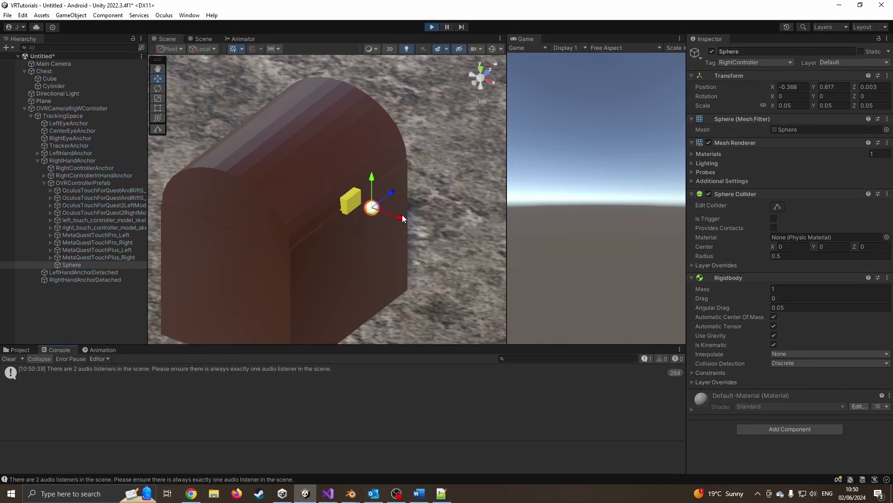
Push the sphere into the chest latch to log Open Chest, then stop play mode
{"action": "left_click_drag", "start_coordinate": [403, 221], "coordinate": [428, 240]}
{"action": "left_click", "coordinate": [431, 29]}
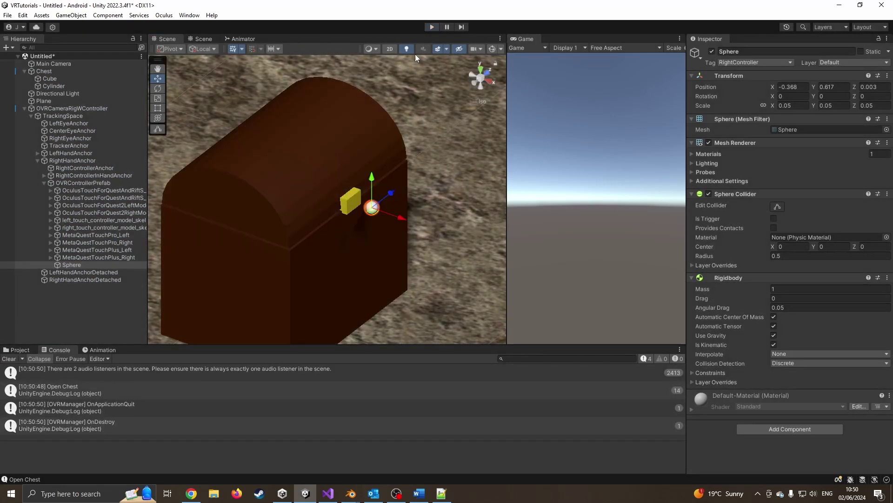
{"action": "left_click_drag", "start_coordinate": [313, 210], "coordinate": [312, 236], "text": "alt"}
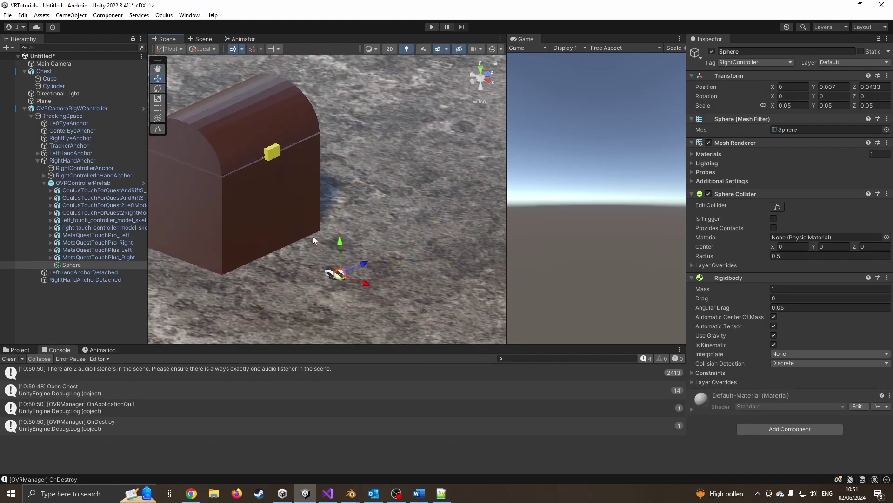
Paste chestLid.Play("ChestOpen", 0, 0.1f); below the Debug.Log line and save
{"action": "left_click", "coordinate": [328, 493]}
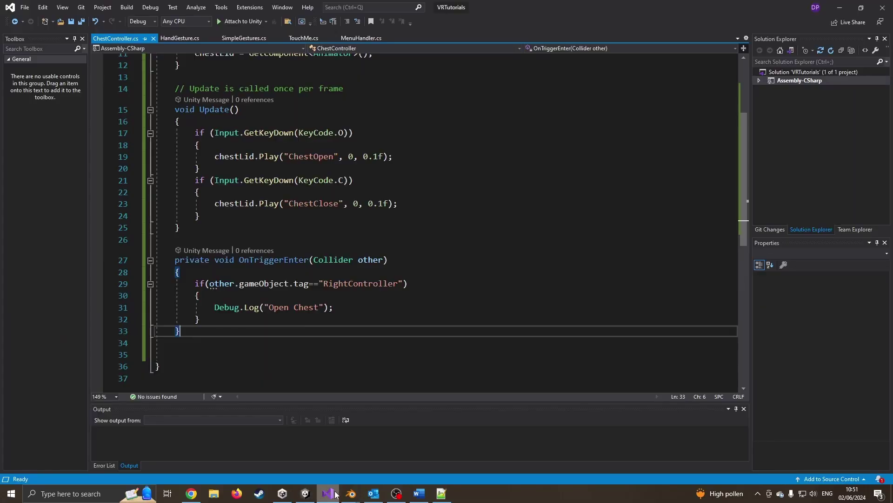
{"action": "left_click", "coordinate": [340, 307]}
{"action": "key", "text": "Return"}
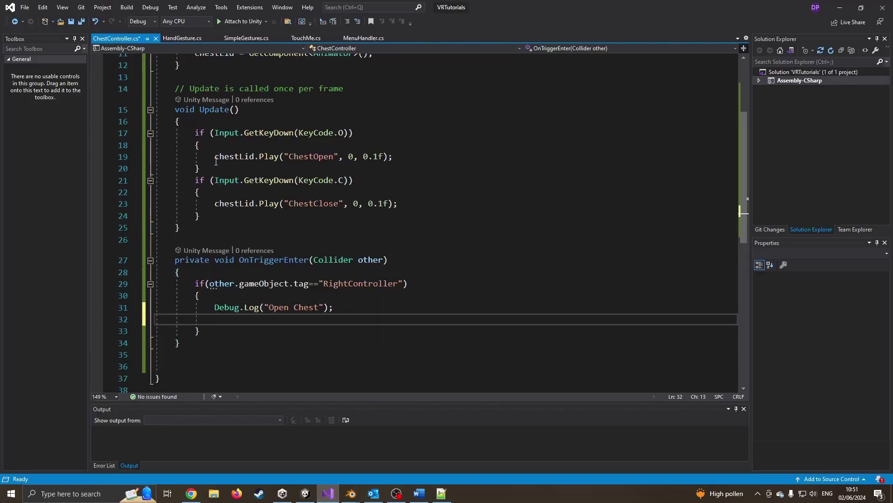
{"action": "left_click_drag", "start_coordinate": [214, 157], "coordinate": [393, 158]}
{"action": "key", "text": "ctrl+c"}
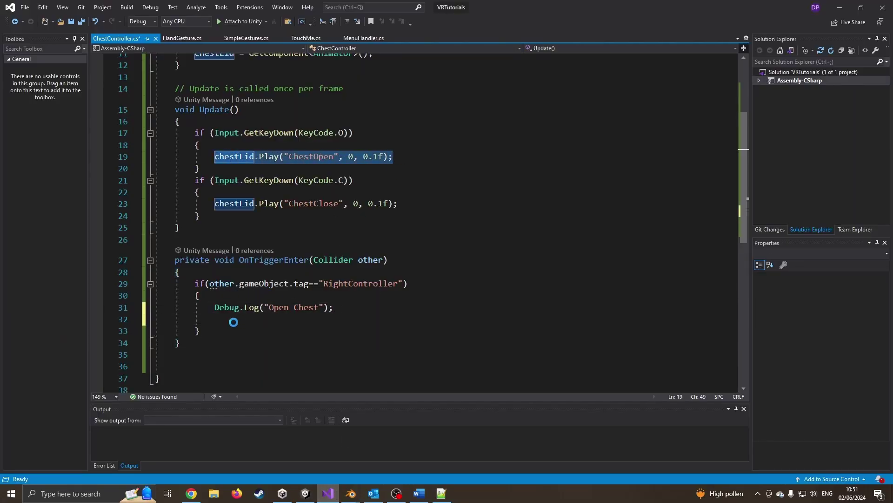
{"action": "left_click", "coordinate": [235, 320]}
{"action": "key", "text": "ctrl+v"}
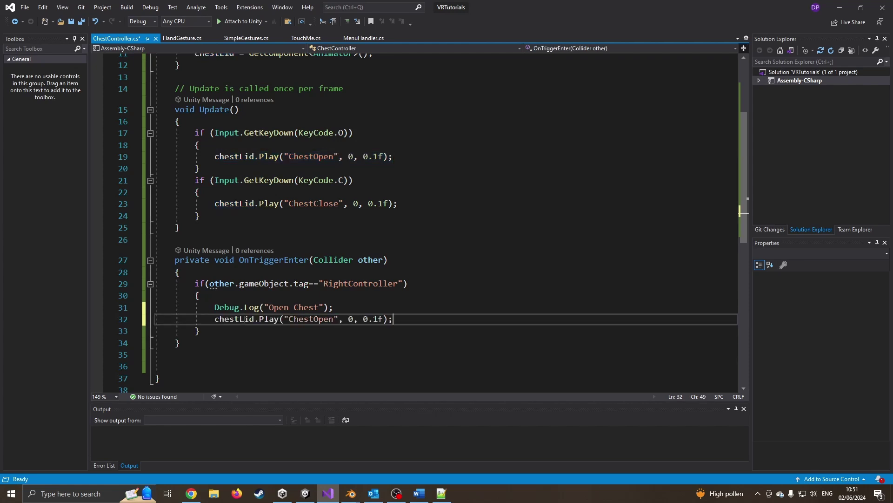
{"action": "key", "text": "ctrl+s"}
In play mode, move the sphere through the chest to open the lid, then stop
{"action": "left_click", "coordinate": [306, 493]}
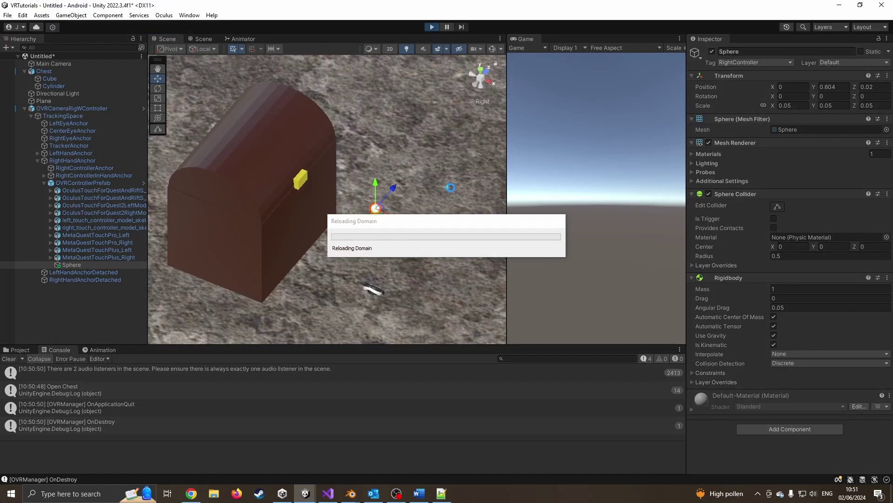
{"action": "left_click_drag", "start_coordinate": [406, 220], "coordinate": [305, 196]}
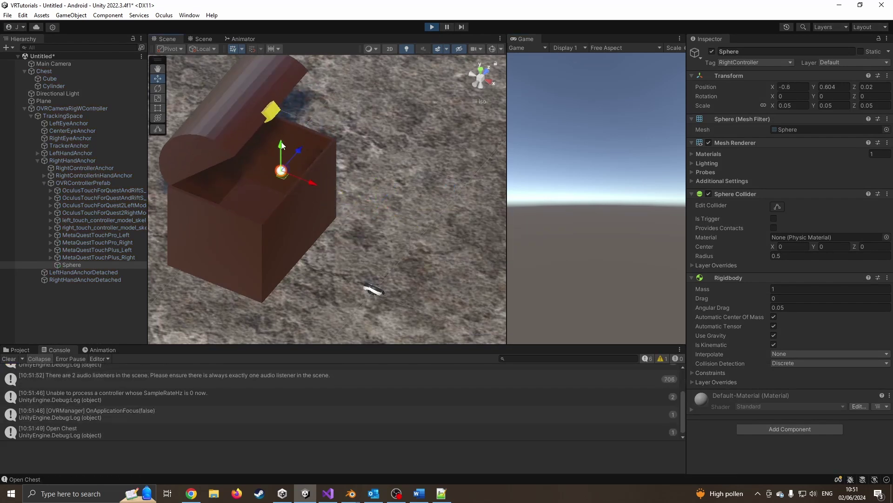
{"action": "left_click_drag", "start_coordinate": [282, 146], "coordinate": [304, 135]}
{"action": "left_click", "coordinate": [432, 27]}
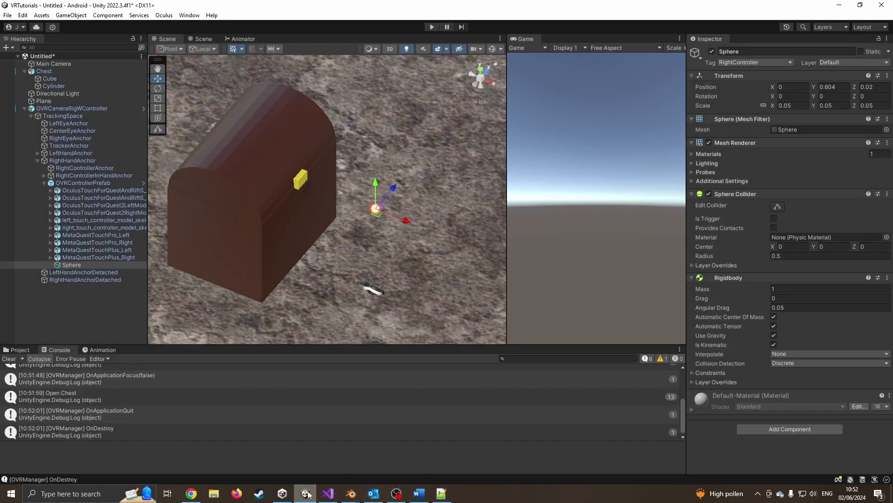
Declare bool isOpen = false; below the chestLid field
{"action": "left_click", "coordinate": [328, 494]}
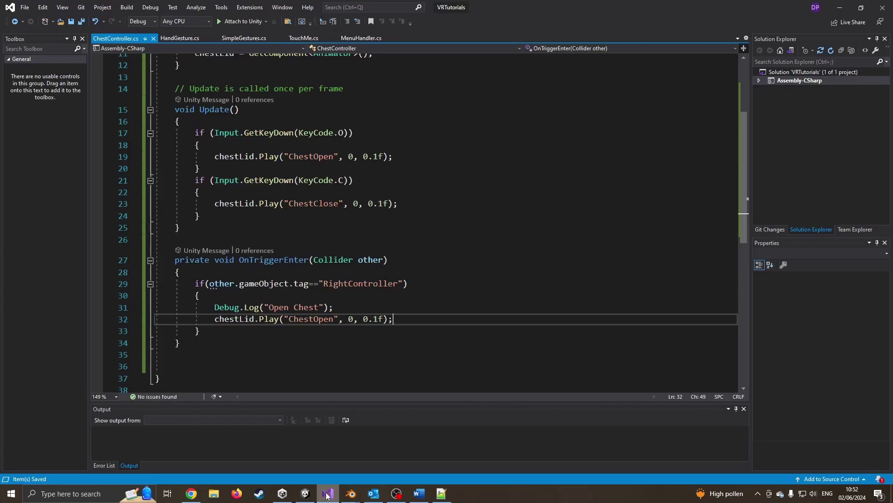
{"action": "scroll", "coordinate": [341, 228], "scroll_direction": "up", "scroll_amount": 4}
{"action": "left_click", "coordinate": [272, 140]}
{"action": "key", "text": "Return"}
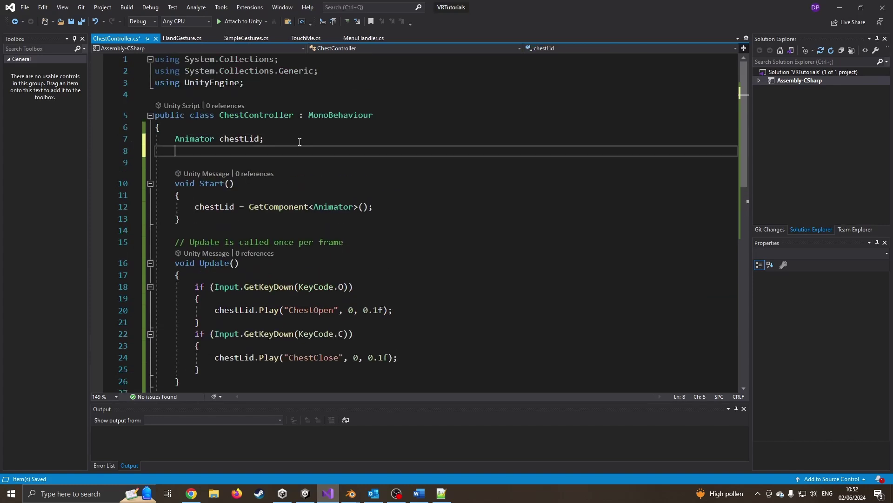
{"action": "type", "text": "bool isOpen"}
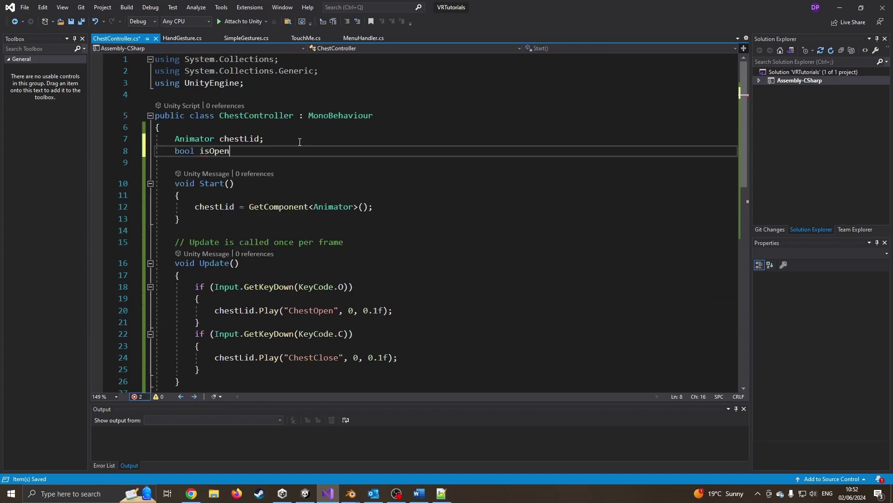
{"action": "type", "text": " = false;"}
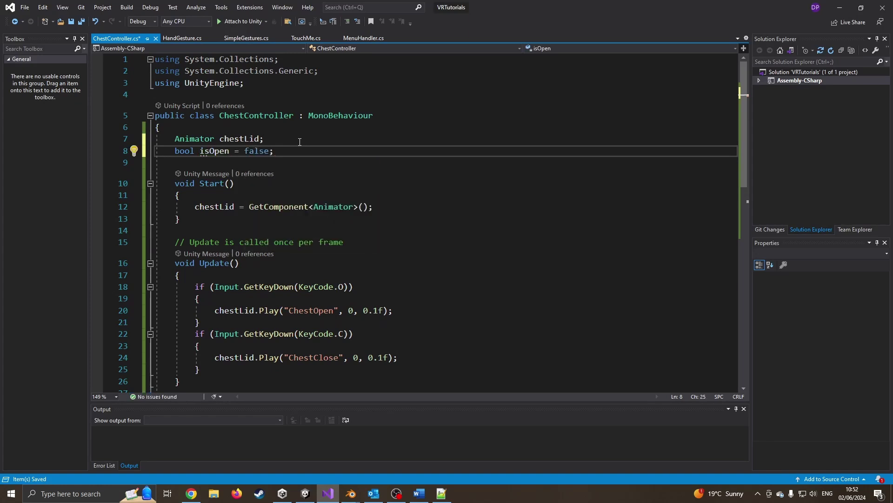
Wrap the ChestOpen Play call in an if(isOpen==false) block
{"action": "scroll", "coordinate": [302, 144], "scroll_direction": "down", "scroll_amount": 5}
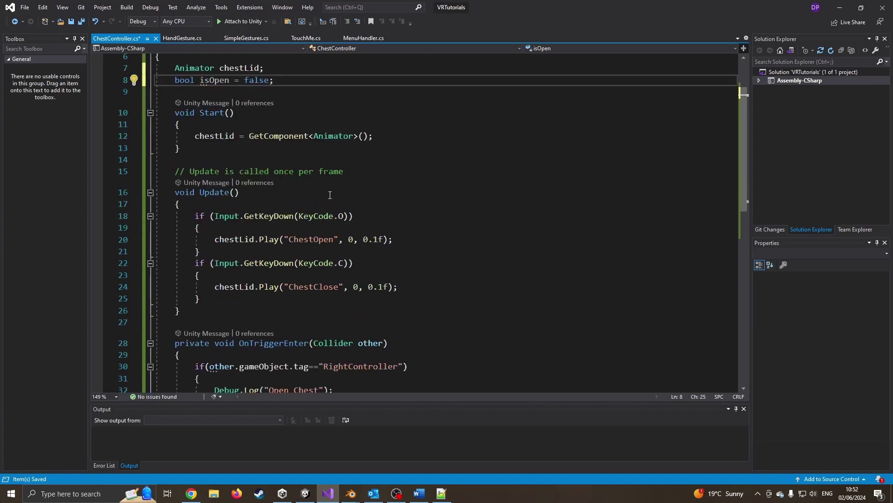
{"action": "scroll", "coordinate": [331, 196], "scroll_direction": "down", "scroll_amount": 1}
{"action": "left_click", "coordinate": [351, 251]}
{"action": "key", "text": "Return"}
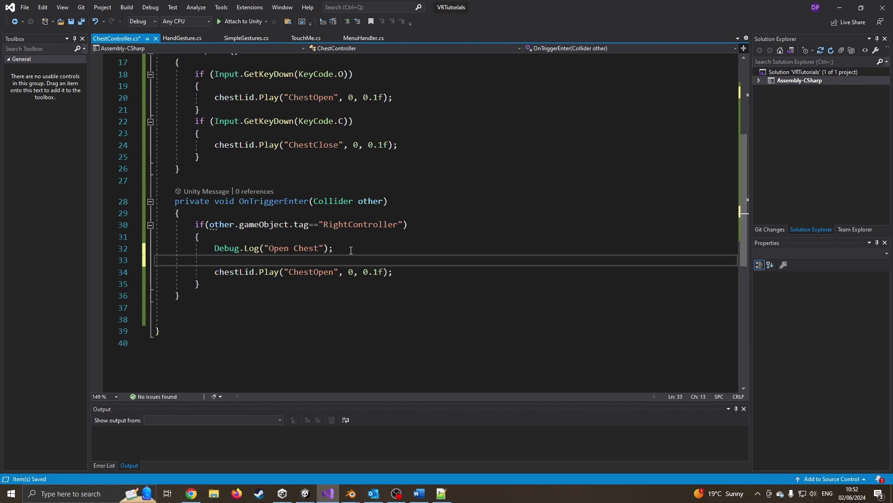
{"action": "type", "text": "if("}
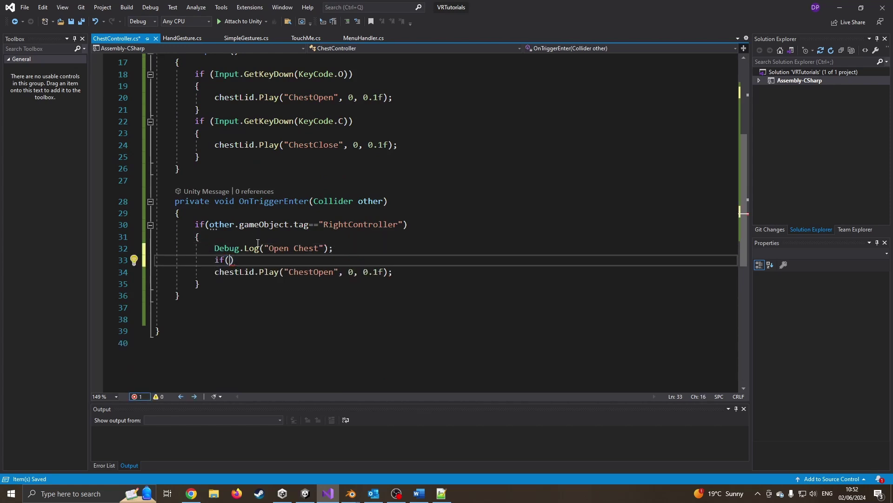
{"action": "type", "text": "isOpen"}
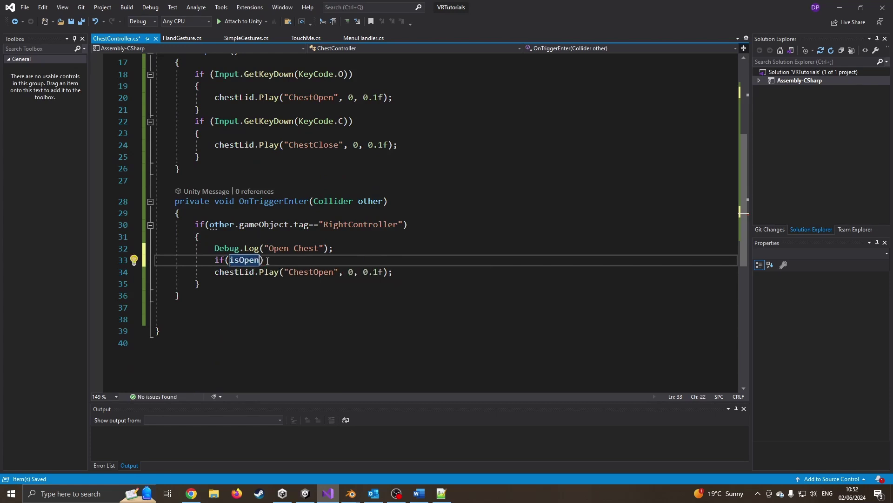
{"action": "type", "text": "==false"}
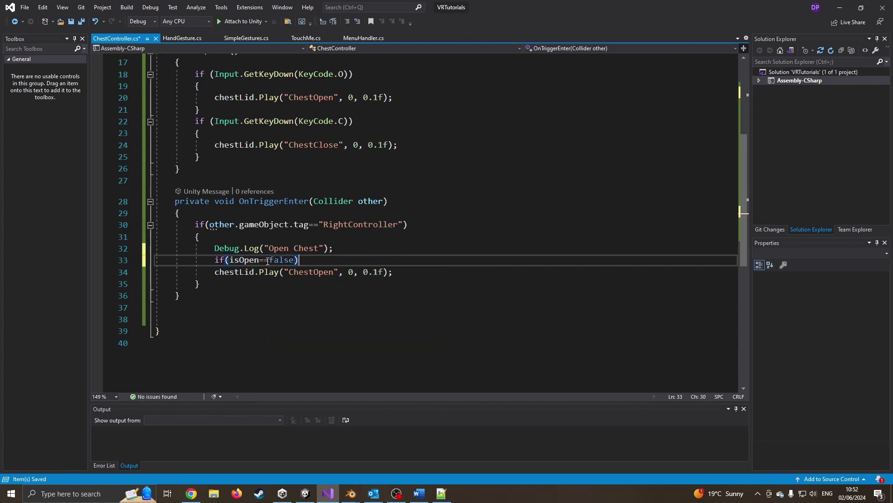
{"action": "key", "text": "Return"}
{"action": "type", "text": "{"}
Add an else block after the isOpen check
{"action": "key", "text": "Return"}
{"action": "type", "text": "["}
{"action": "key", "text": "BackSpace"}
{"action": "left_click_drag", "start_coordinate": [394, 307], "coordinate": [215, 308]}
{"action": "key", "text": "ctrl+x"}
{"action": "left_click", "coordinate": [234, 283]}
{"action": "key", "text": "ctrl+v"}
{"action": "left_click", "coordinate": [253, 295]}
{"action": "key", "text": "Return"}
{"action": "type", "text": "else"}
{"action": "key", "text": "Escape"}
{"action": "key", "text": "Return"}
{"action": "type", "text": "{"}
{"action": "key", "text": "Return"}
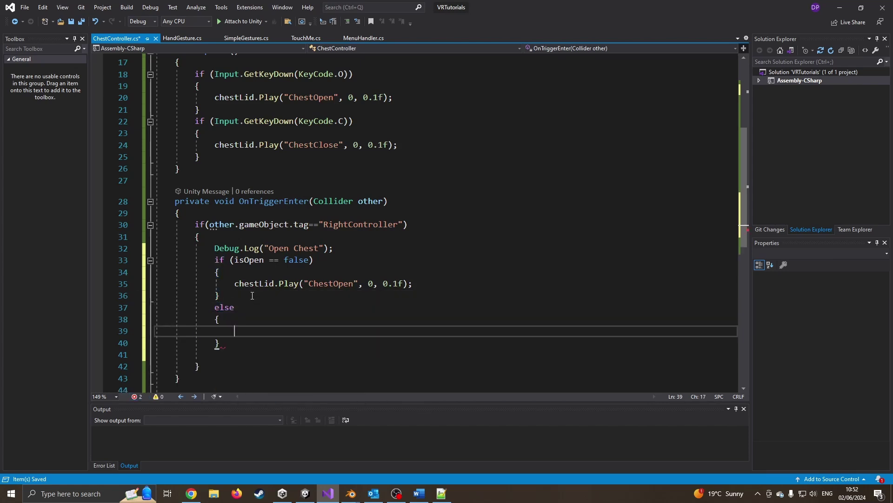
Copy the Play line into else, change ChestOpen to ChestClose, and save
{"action": "left_click_drag", "start_coordinate": [234, 283], "coordinate": [419, 286]}
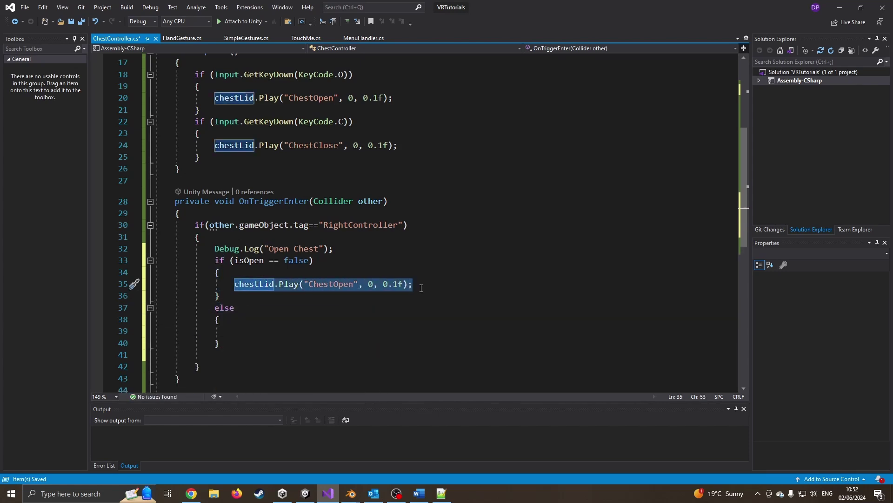
{"action": "key", "text": "ctrl+c"}
{"action": "left_click", "coordinate": [267, 332]}
{"action": "key", "text": "ctrl+v"}
{"action": "left_click", "coordinate": [352, 331]}
{"action": "key", "text": "shift+Left"}
{"action": "key", "text": "shift+Left"}
{"action": "key", "text": "shift+Left"}
{"action": "key", "text": "shift+Left"}
{"action": "type", "text": "Close"}
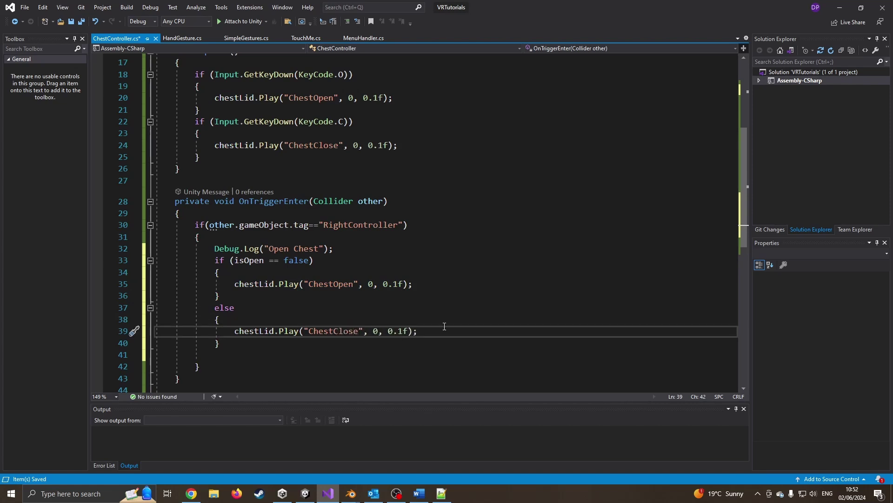
{"action": "key", "text": "ctrl+s"}
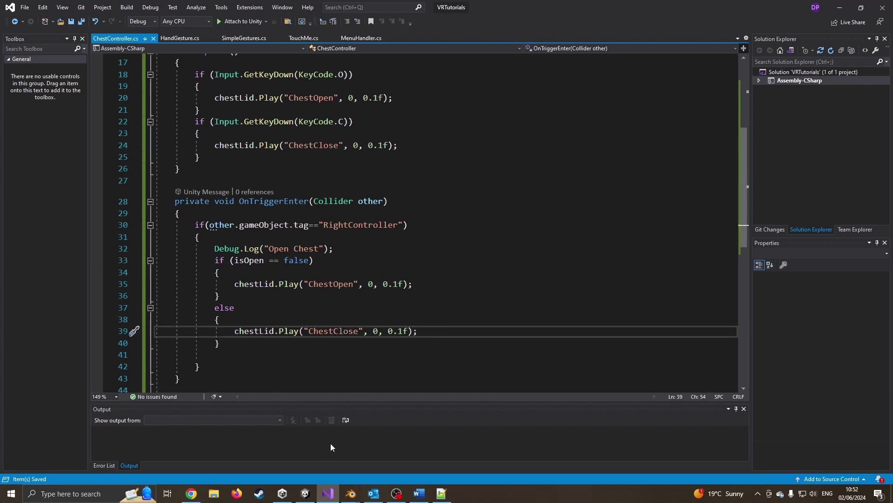
Move the sphere into the chest during play to swing the lid open, then lift it away
{"action": "mouse_move", "coordinate": [305, 493]}
{"action": "left_click", "coordinate": [256, 454]}
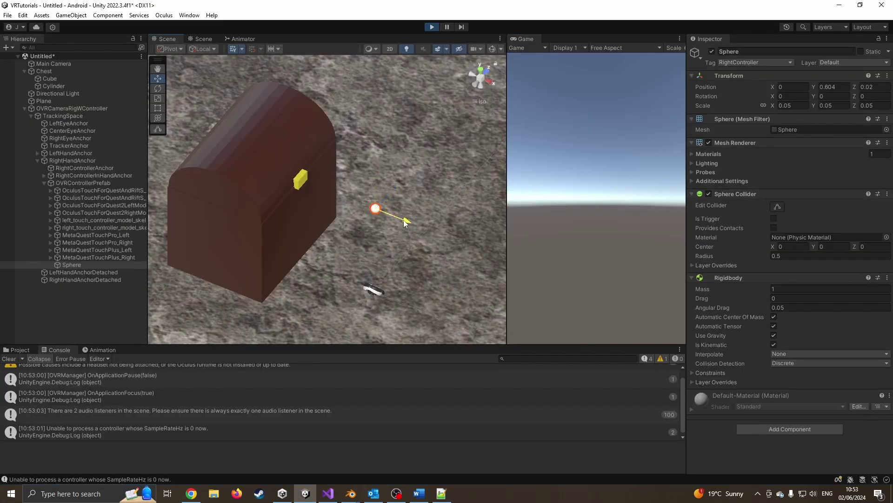
{"action": "left_click_drag", "start_coordinate": [402, 222], "coordinate": [325, 200]}
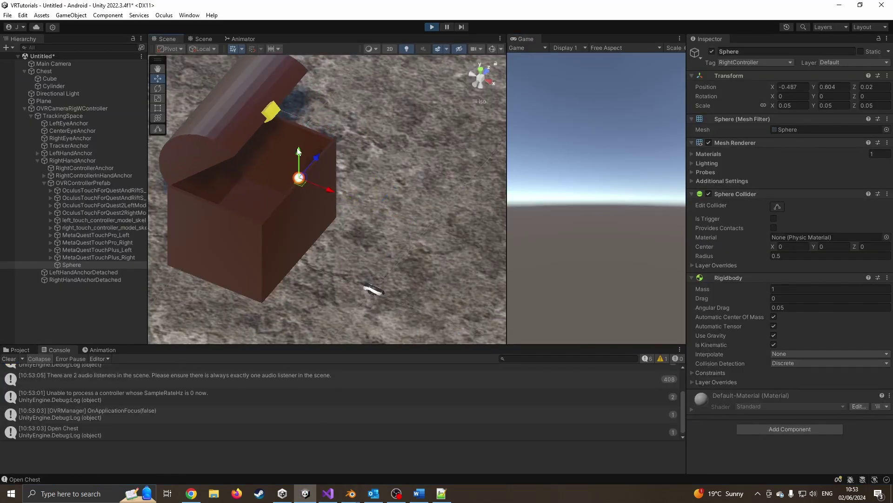
{"action": "left_click_drag", "start_coordinate": [298, 151], "coordinate": [298, 83]}
{"action": "left_click_drag", "start_coordinate": [331, 122], "coordinate": [356, 149]}
Stop play mode and add isOpen = true; after the ChestOpen call
{"action": "left_click", "coordinate": [432, 27]}
{"action": "left_click", "coordinate": [328, 493]}
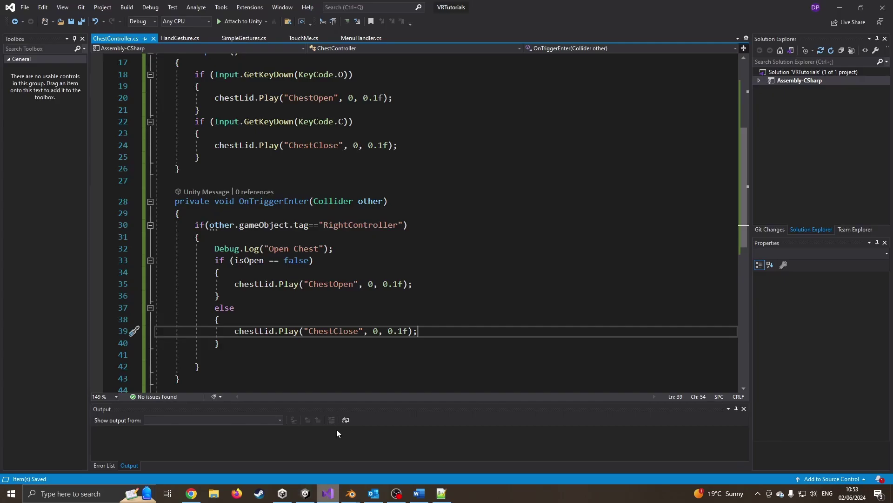
{"action": "left_click", "coordinate": [420, 285]}
{"action": "key", "text": "Return"}
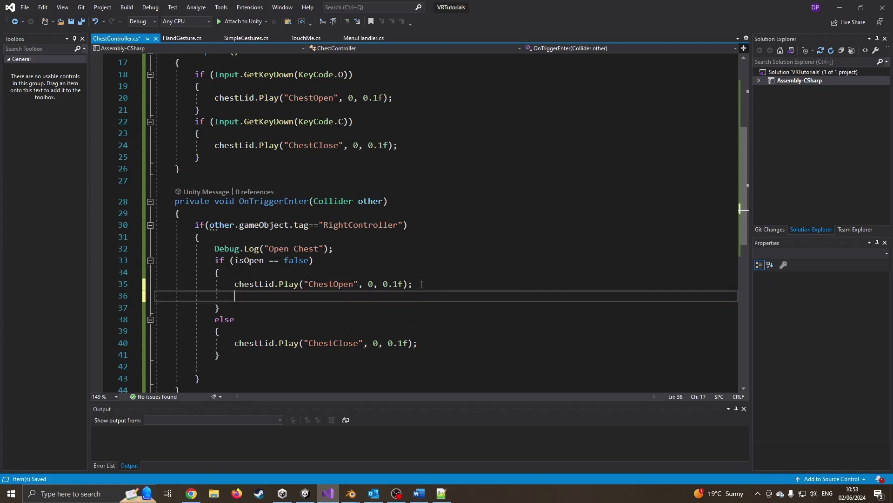
{"action": "type", "text": "isOpen "}
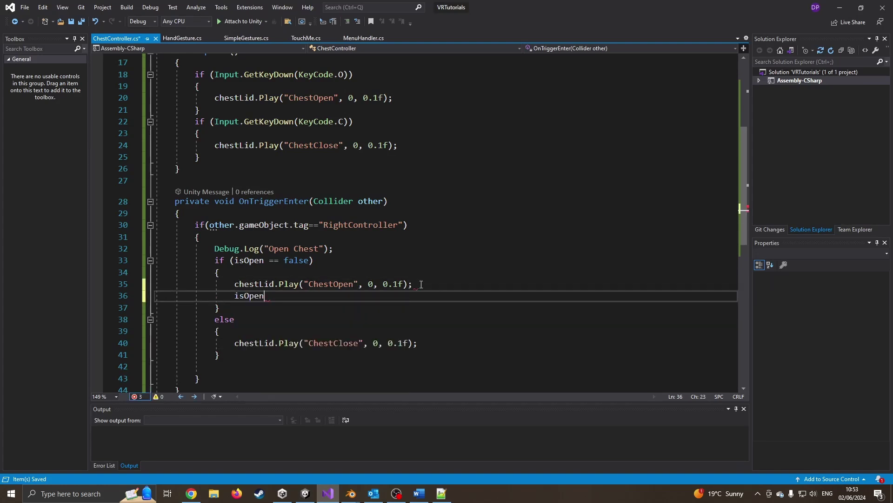
{"action": "type", "text": "= true;"}
Add isOpen = false; after the ChestClose call and save the script
{"action": "left_click", "coordinate": [429, 343]}
{"action": "key", "text": "Return"}
{"action": "type", "text": "is"}
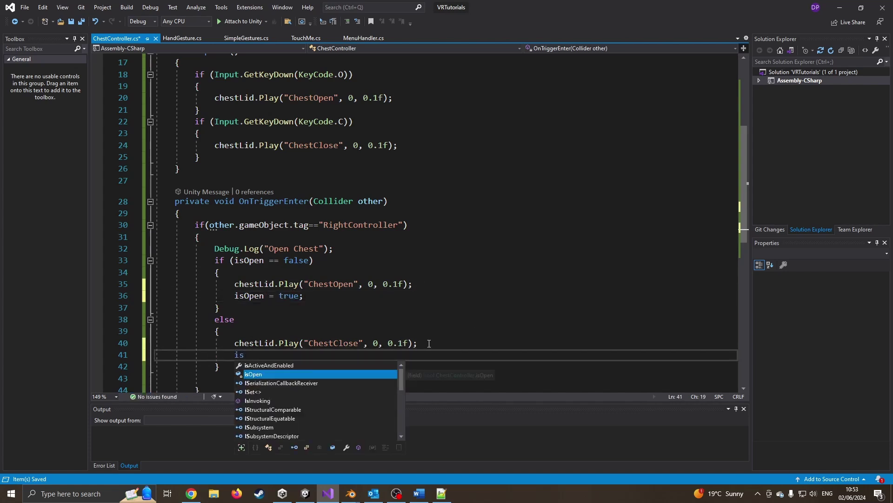
{"action": "key", "text": "Tab"}
{"action": "type", "text": "= false;"}
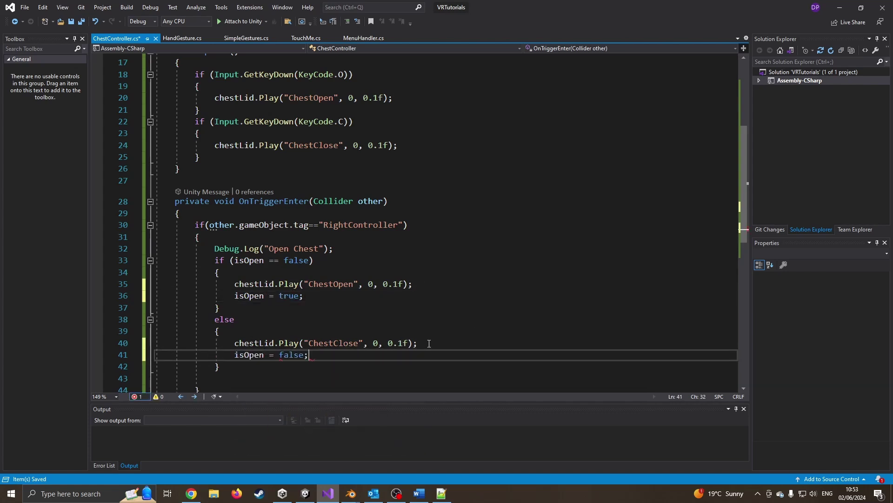
{"action": "left_click", "coordinate": [310, 297]}
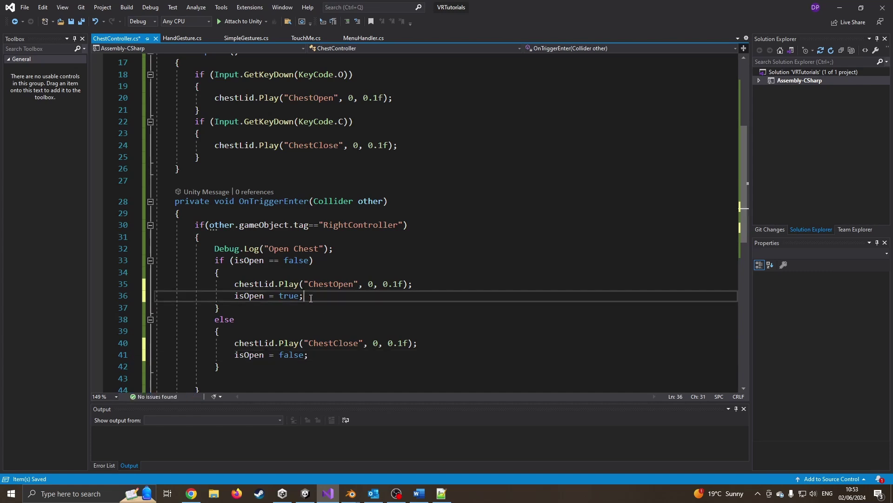
{"action": "left_click", "coordinate": [318, 359]}
{"action": "key", "text": "ctrl+s"}
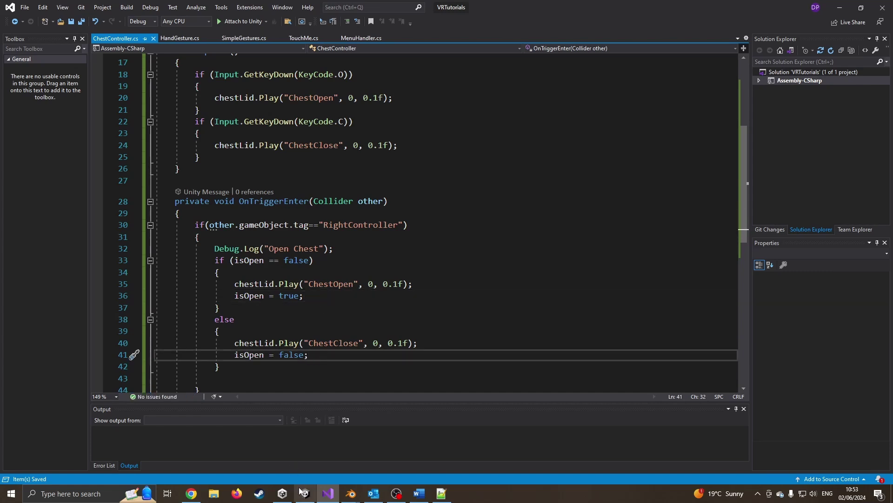
In Play mode, drag the sphere up into the chest lid, then down and right, toggling it open
{"action": "left_click", "coordinate": [304, 493]}
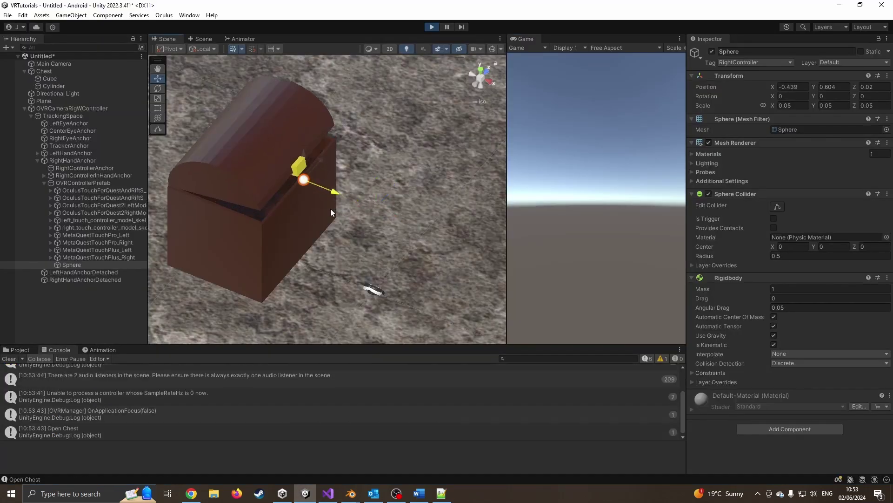
{"action": "left_click_drag", "start_coordinate": [280, 150], "coordinate": [278, 94]}
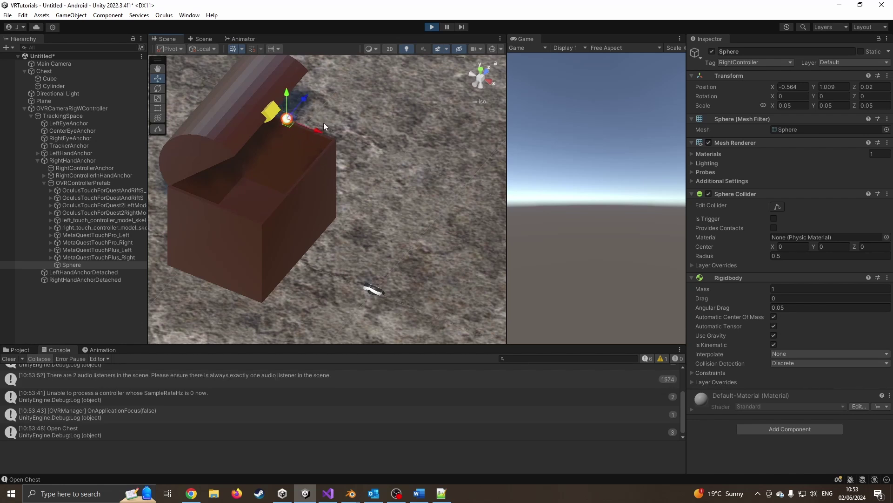
{"action": "left_click_drag", "start_coordinate": [324, 127], "coordinate": [315, 147]}
{"action": "left_click_drag", "start_coordinate": [364, 172], "coordinate": [366, 176]}
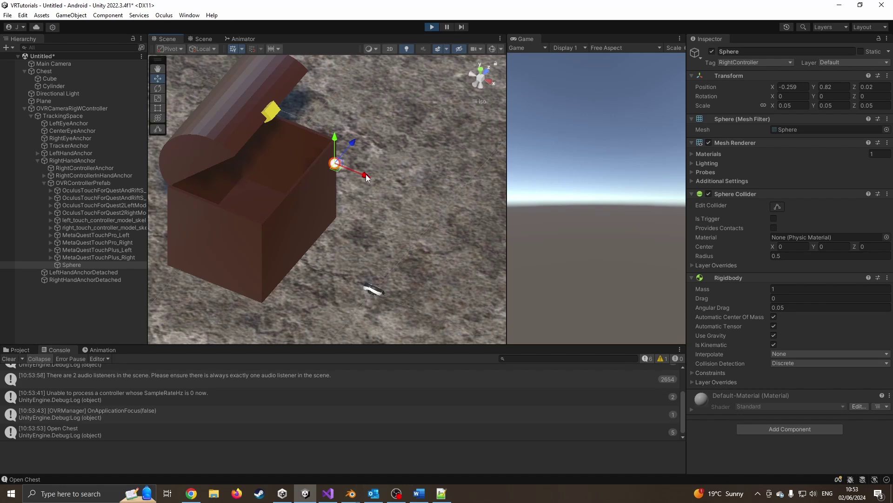